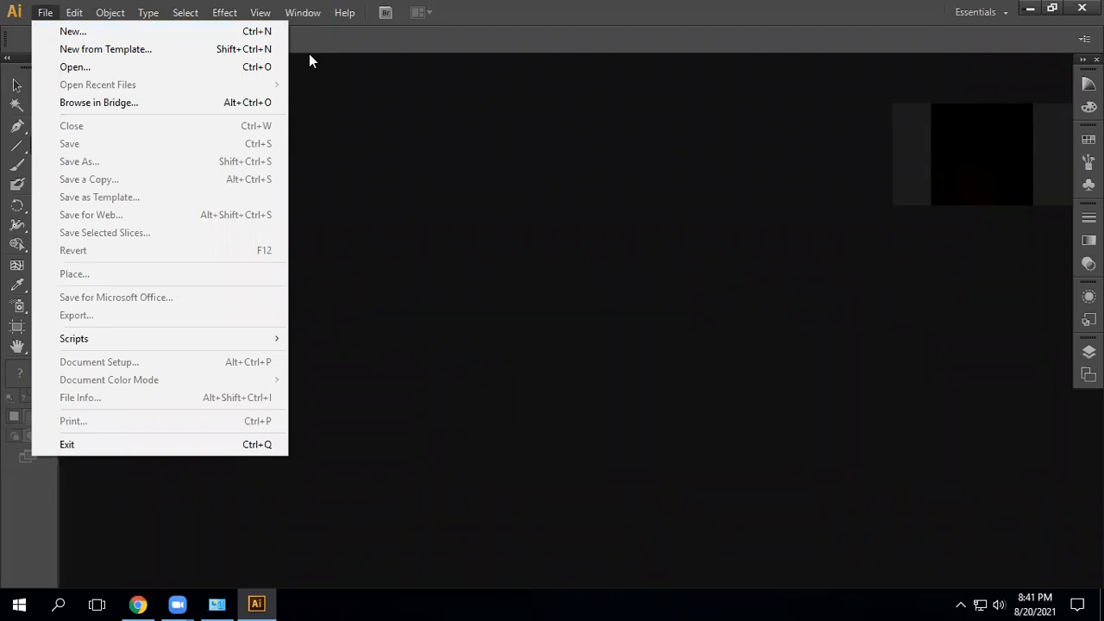
# Create a new Letter-size document named Techno kids.
pyautogui.click(177, 30)
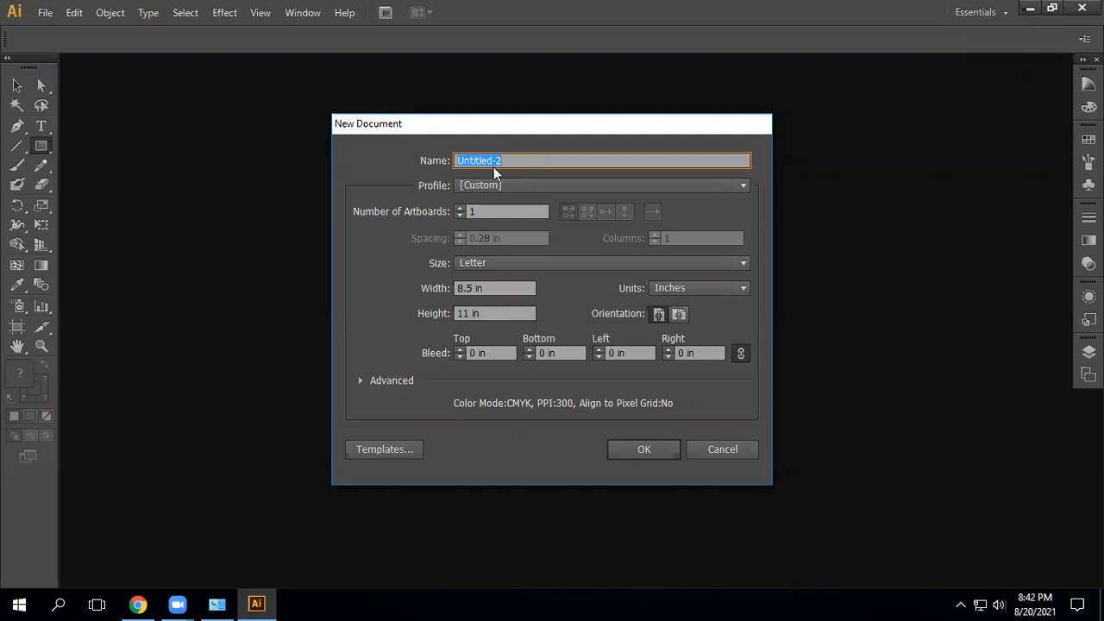
pyautogui.write('Techno kids')
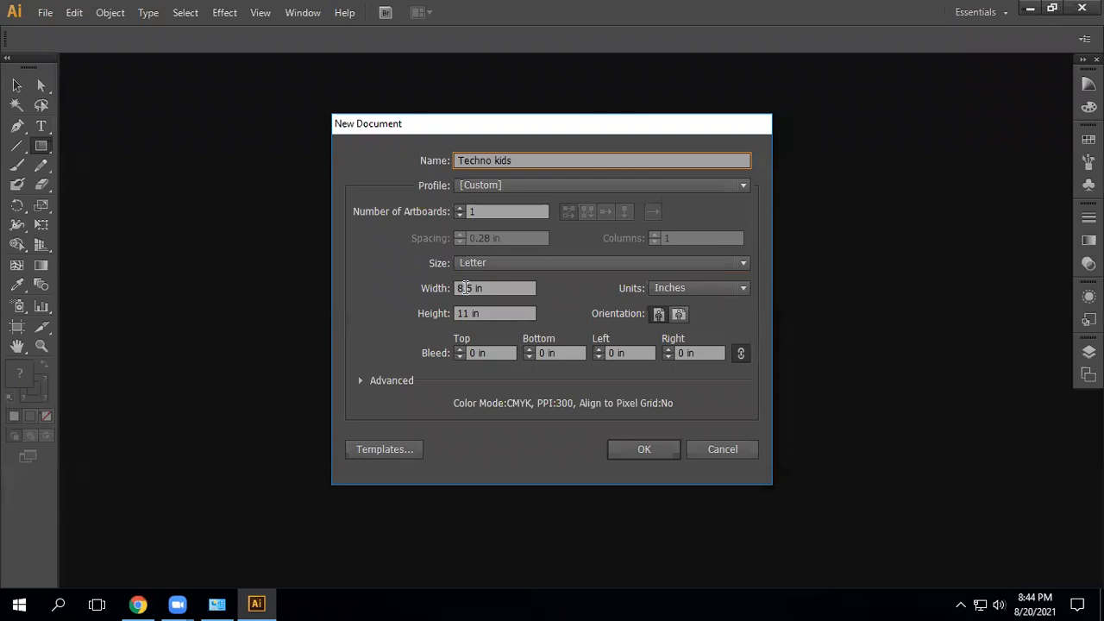
pyautogui.click(640, 449)
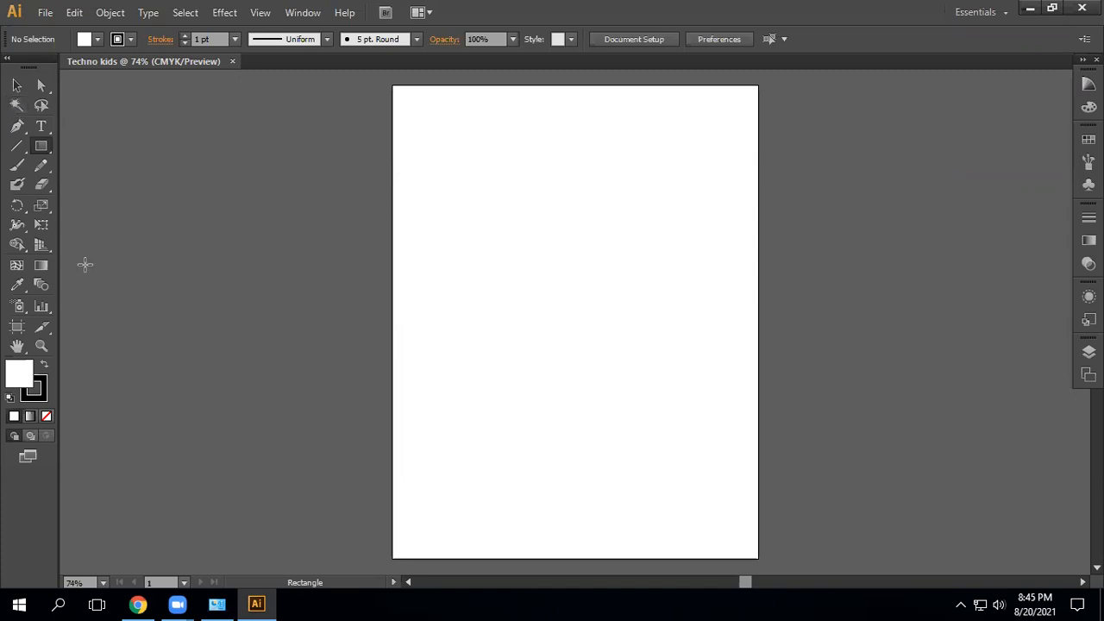
pyautogui.click(44, 148)
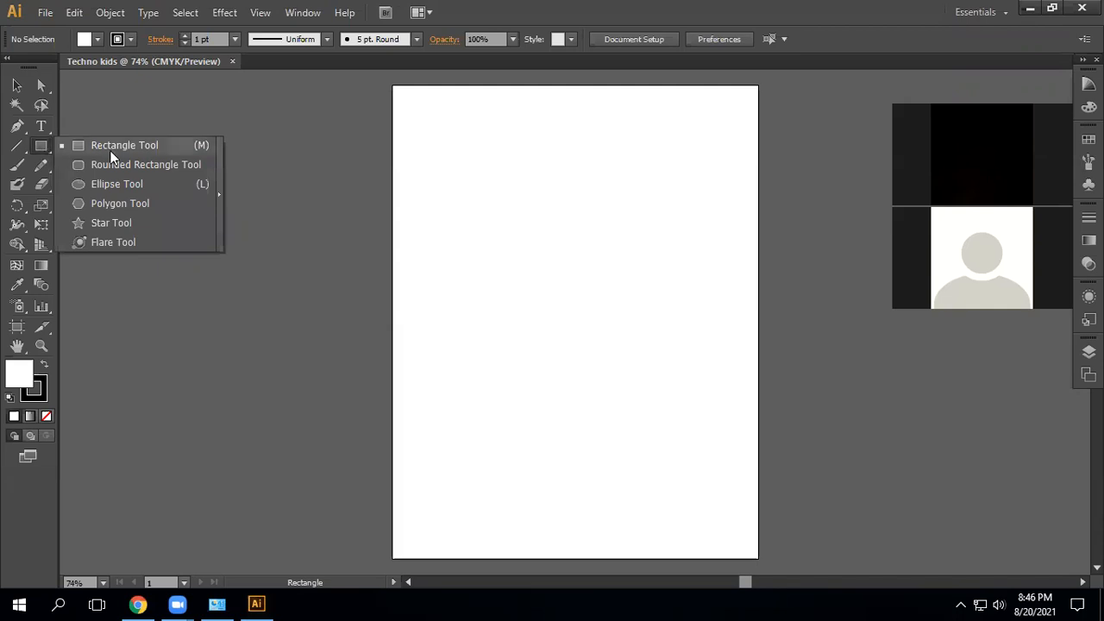
pyautogui.click(218, 194)
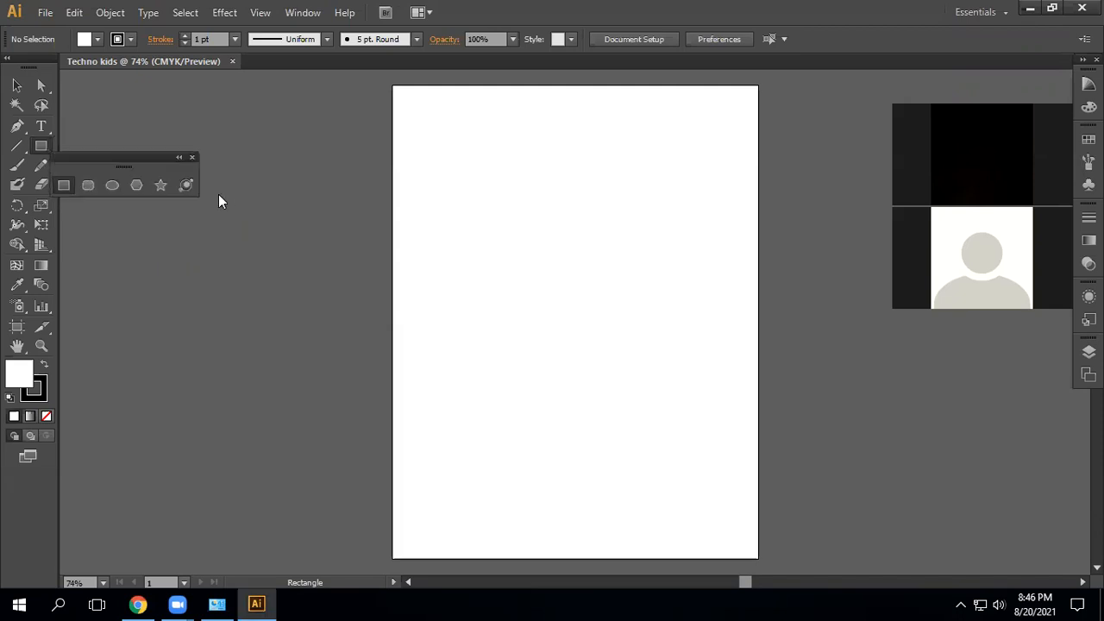
pyautogui.click(209, 195)
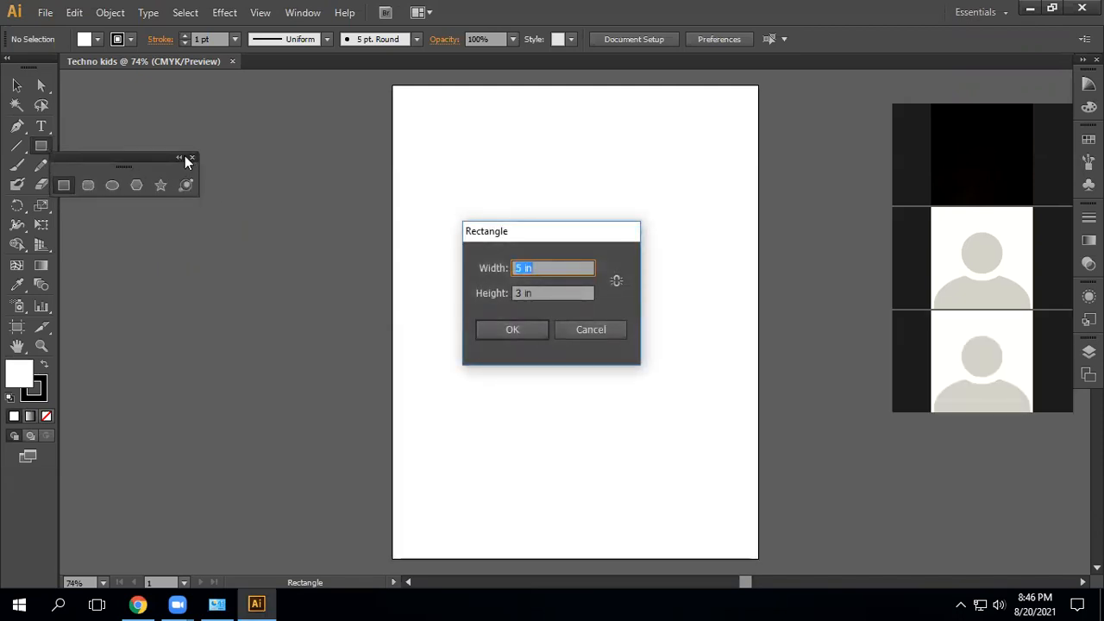
pyautogui.click(590, 328)
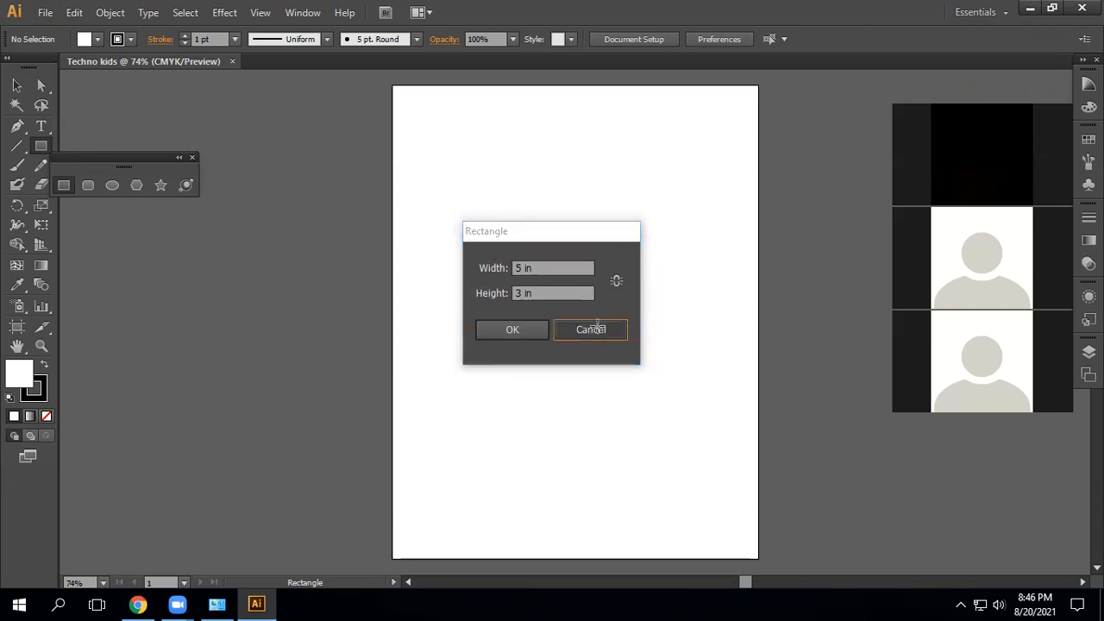
pyautogui.click(193, 158)
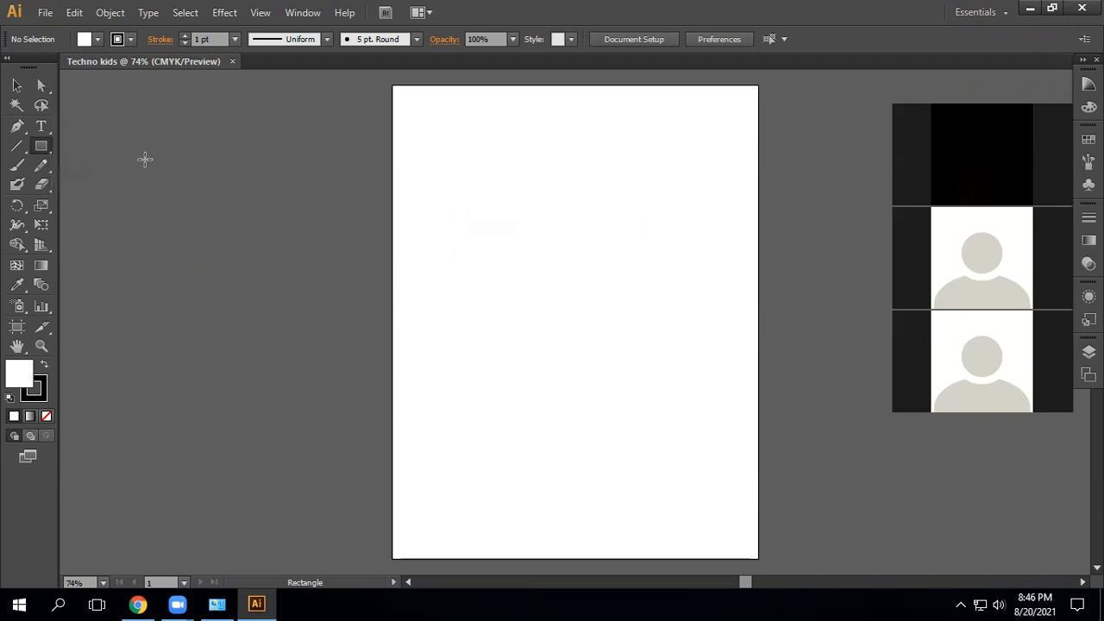
# Draw two small rectangles stacked in the page's upper-left area and one larger rectangle to their right.
pyautogui.click(43, 147)
pyautogui.click(45, 151)
pyautogui.moveTo(46, 146); pyautogui.dragTo(94, 142)
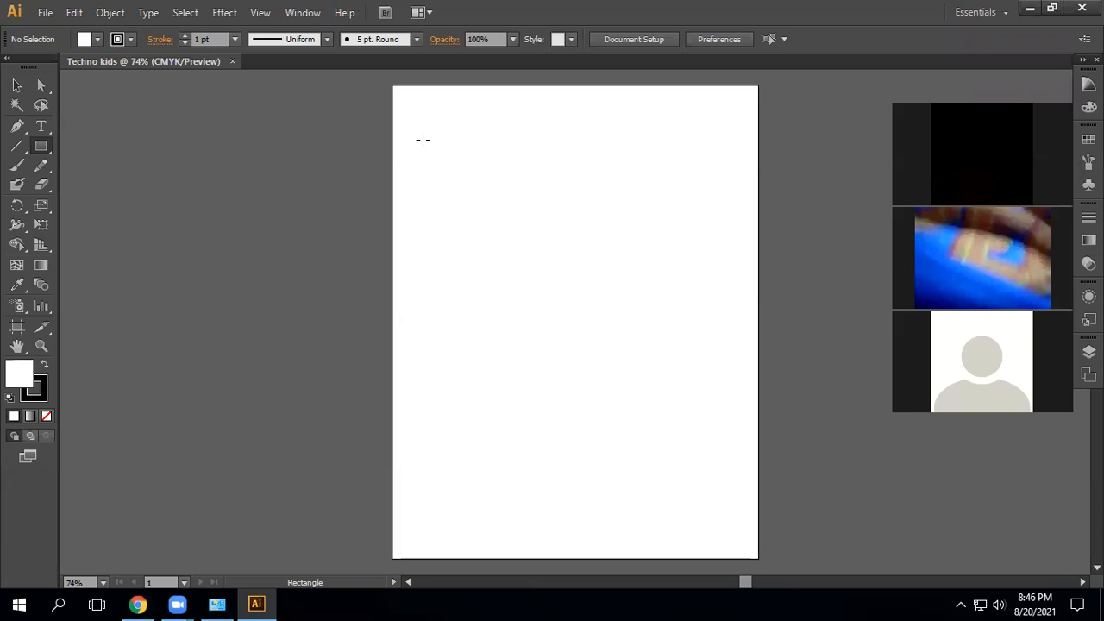
pyautogui.moveTo(421, 138); pyautogui.dragTo(526, 209)
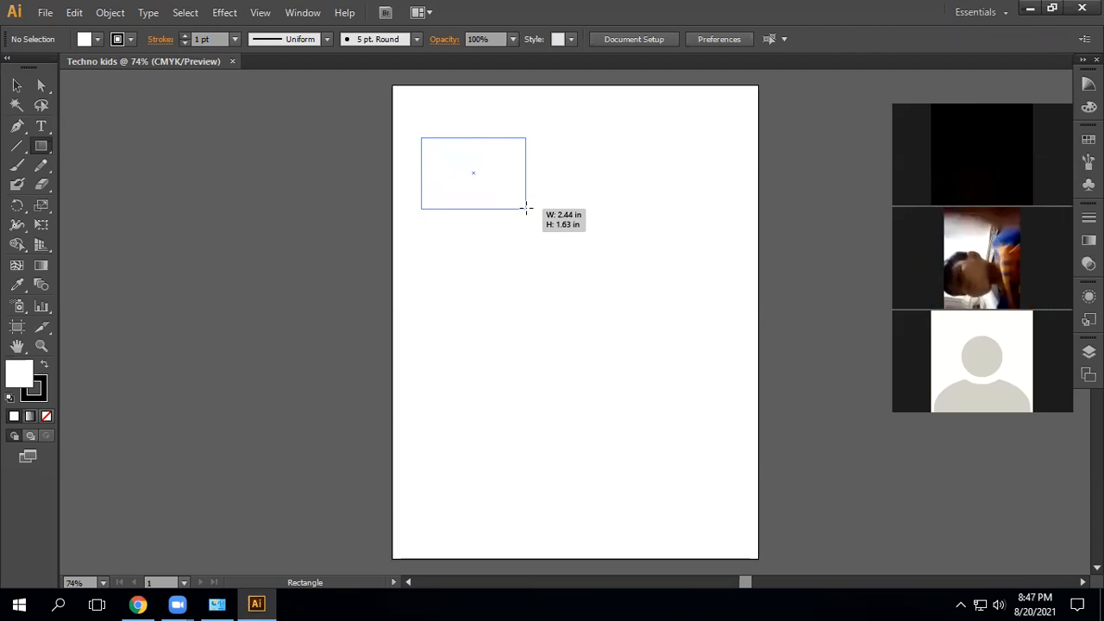
pyautogui.moveTo(526, 208); pyautogui.dragTo(531, 218)
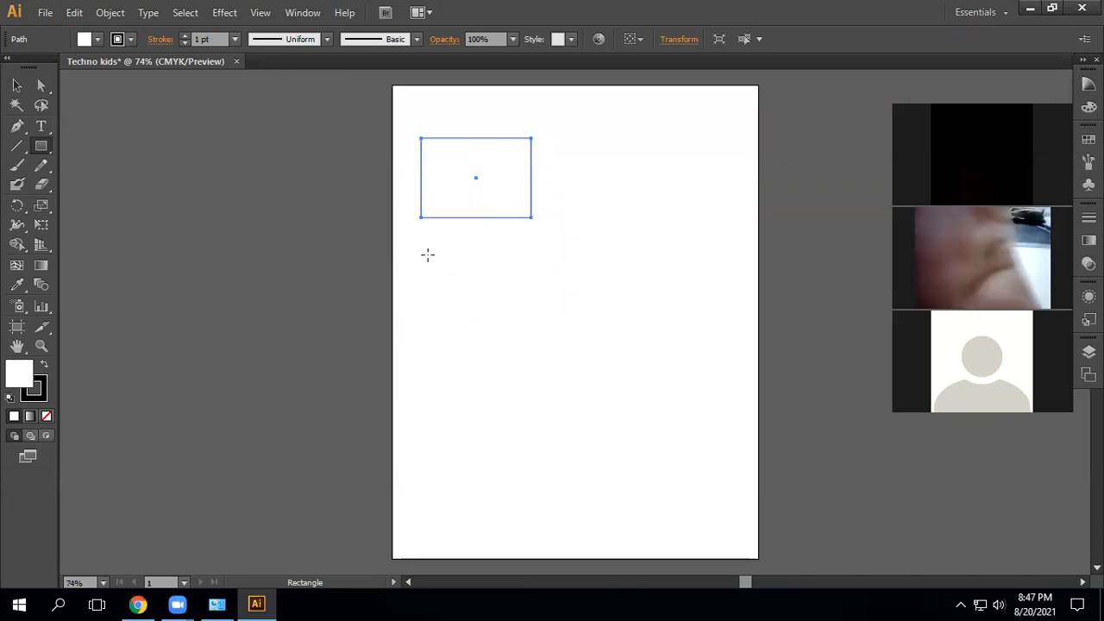
pyautogui.moveTo(427, 253); pyautogui.dragTo(527, 335)
pyautogui.moveTo(566, 227); pyautogui.dragTo(700, 367)
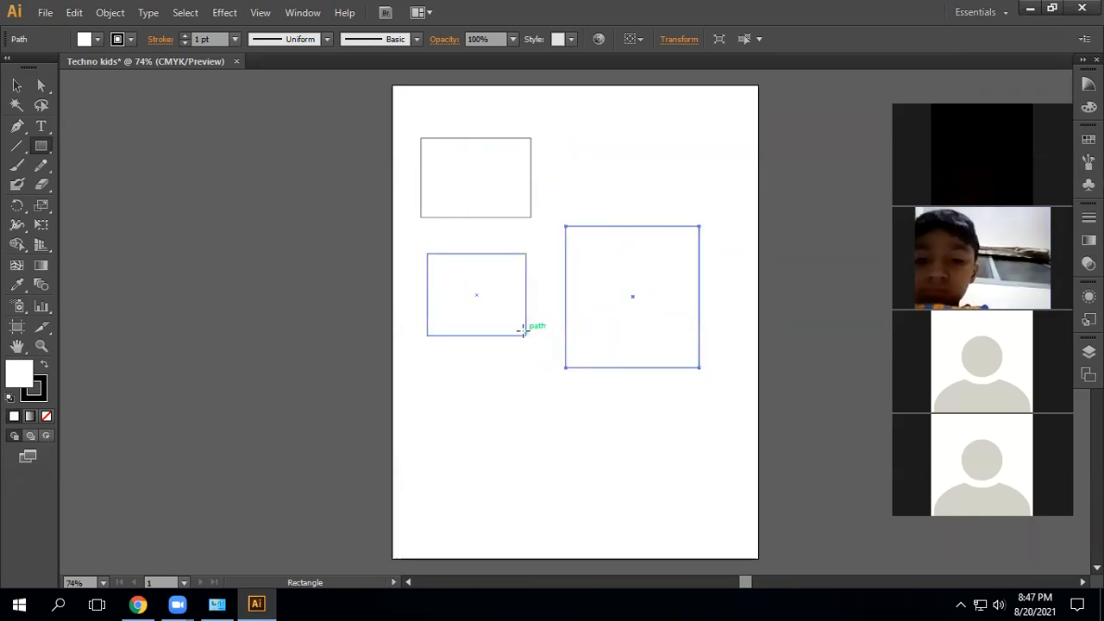
# Delete the large rectangle on the right of the page and leave isolation mode.
pyautogui.click(14, 89)
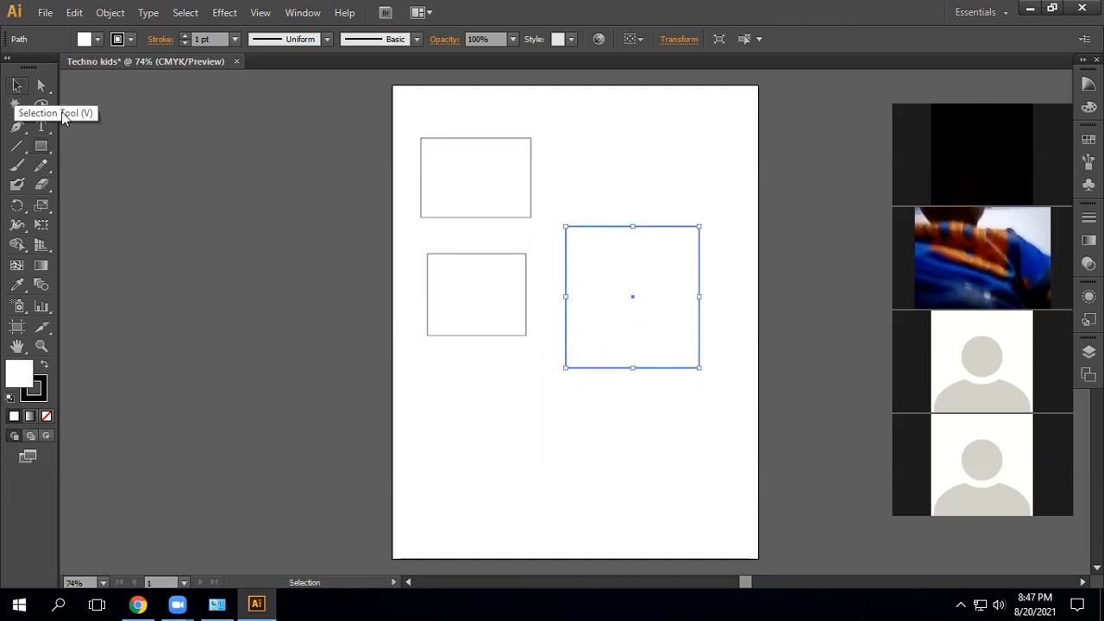
pyautogui.click(493, 207)
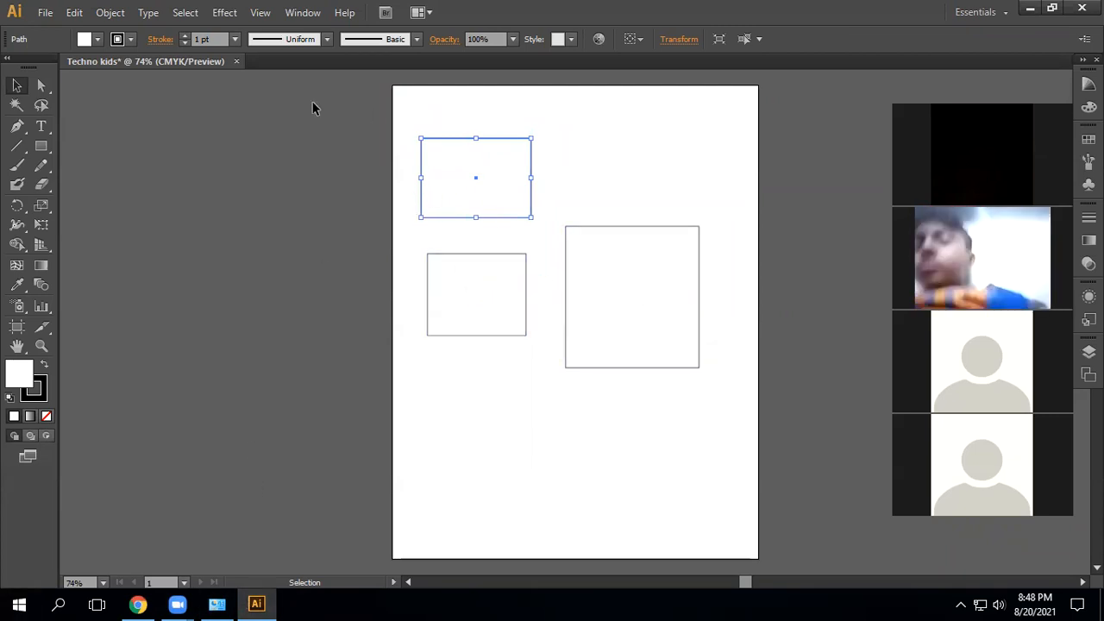
pyautogui.doubleClick(597, 312)
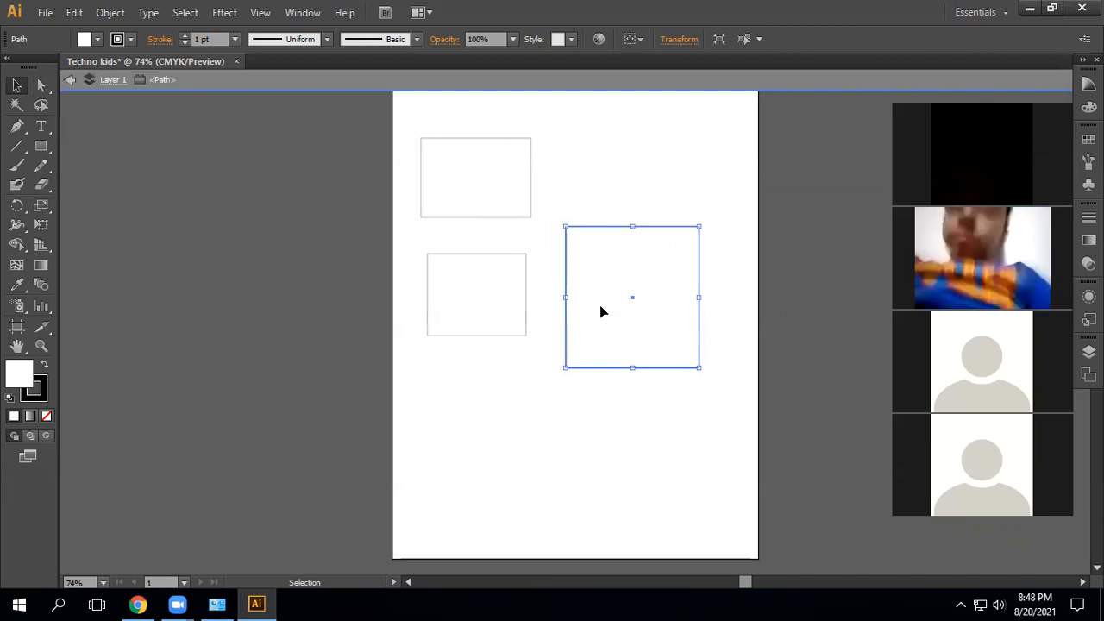
pyautogui.press('Delete')
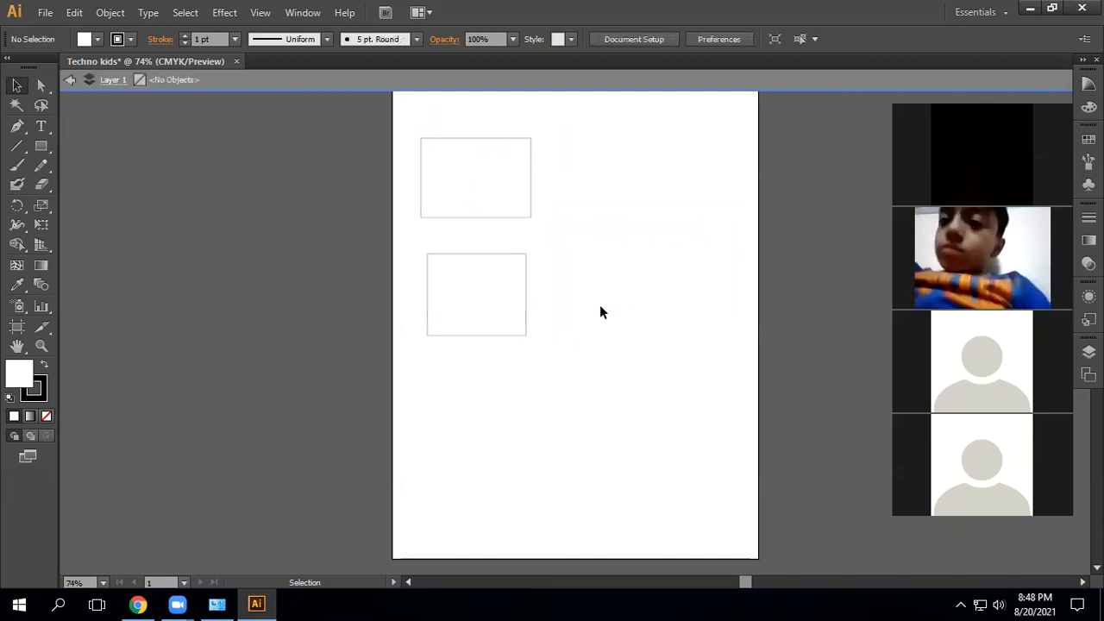
pyautogui.click(69, 80)
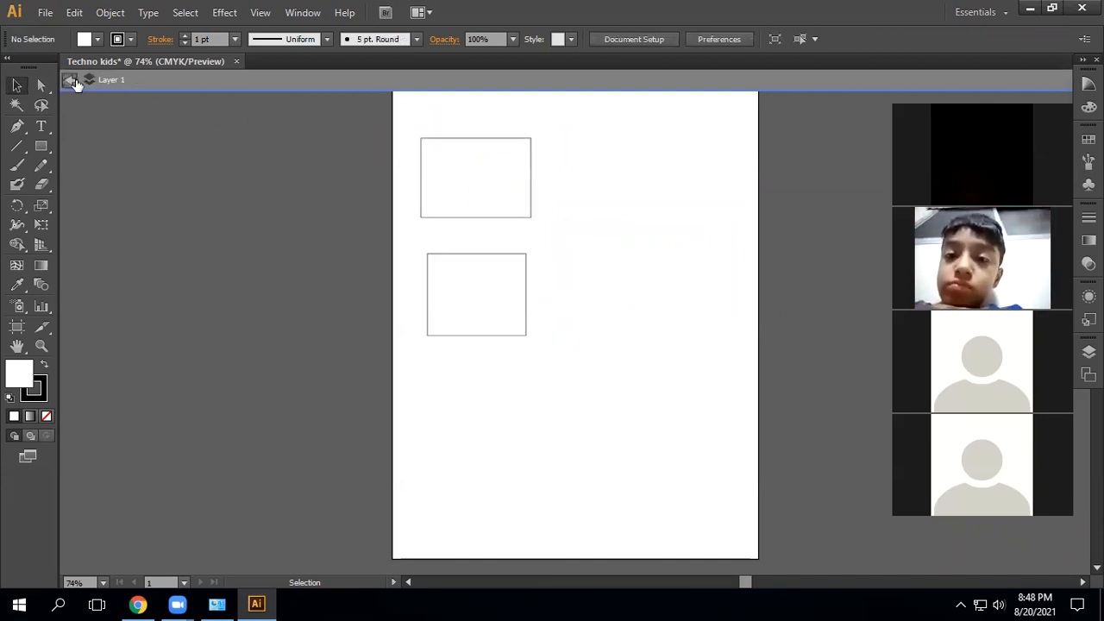
# Select the two small rectangles together and move them as one across the page.
pyautogui.click(467, 191)
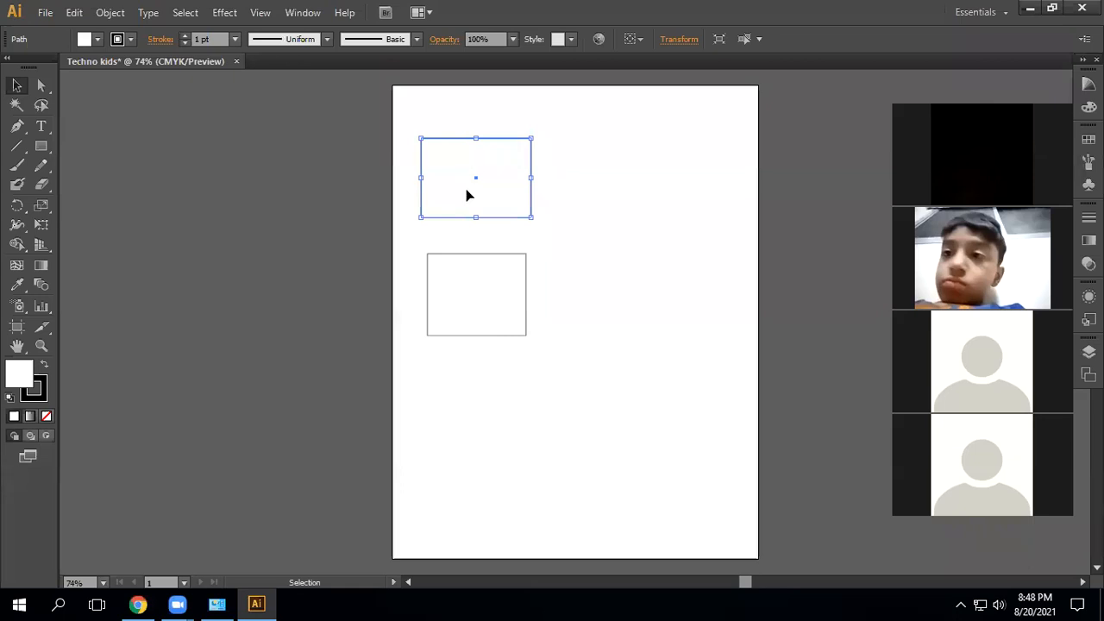
pyautogui.click(475, 300)
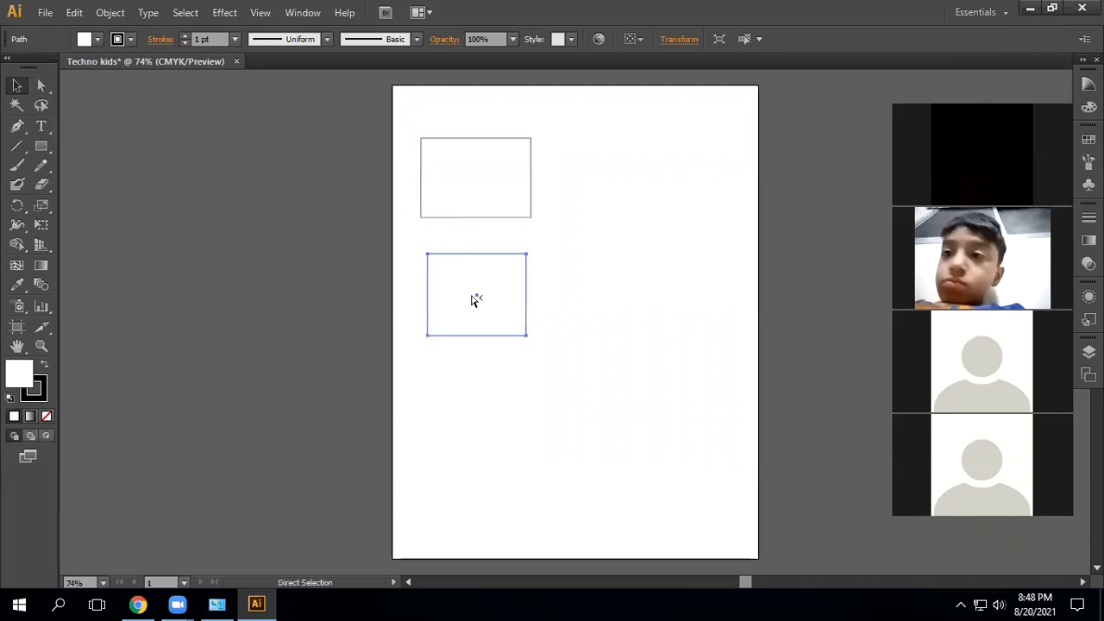
pyautogui.keyDown('shift'); pyautogui.click(486, 217); pyautogui.keyUp('shift')
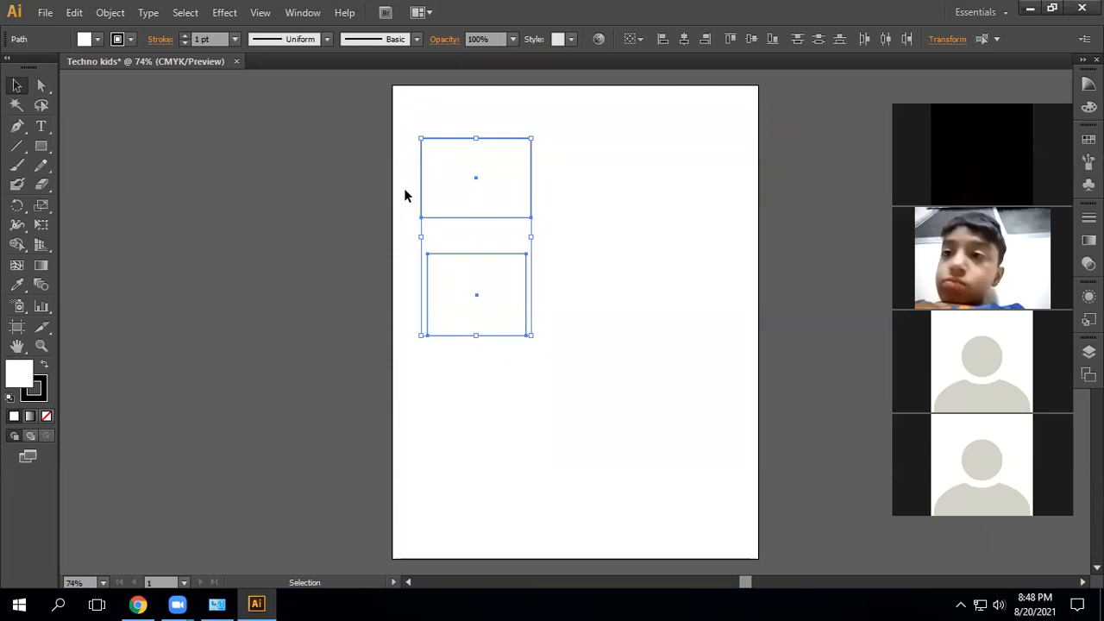
pyautogui.click(14, 86)
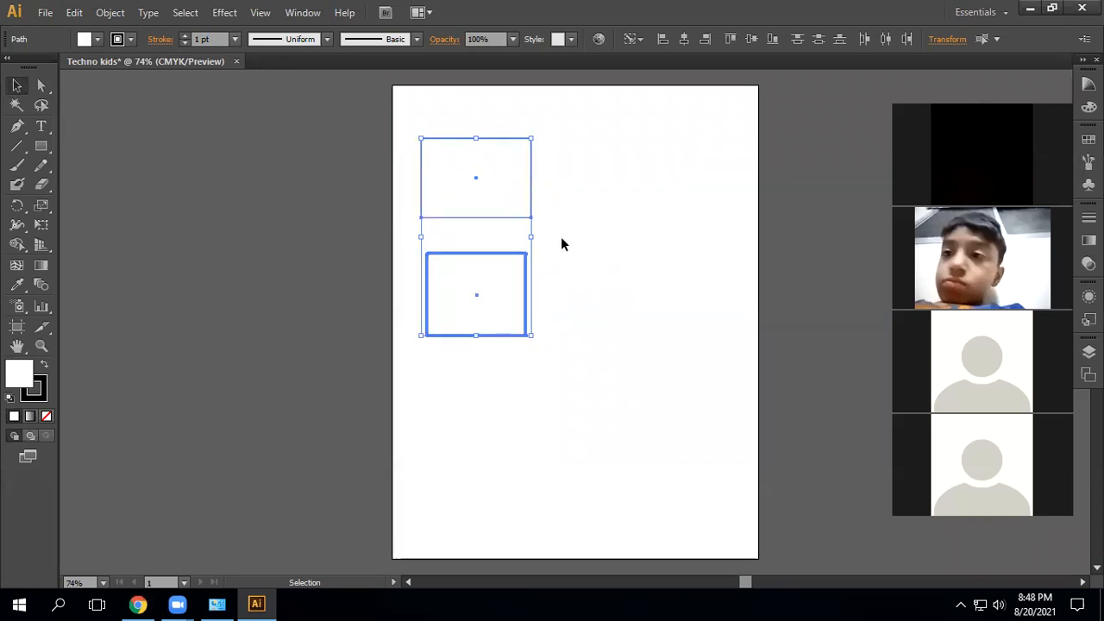
pyautogui.moveTo(505, 195); pyautogui.dragTo(528, 182)
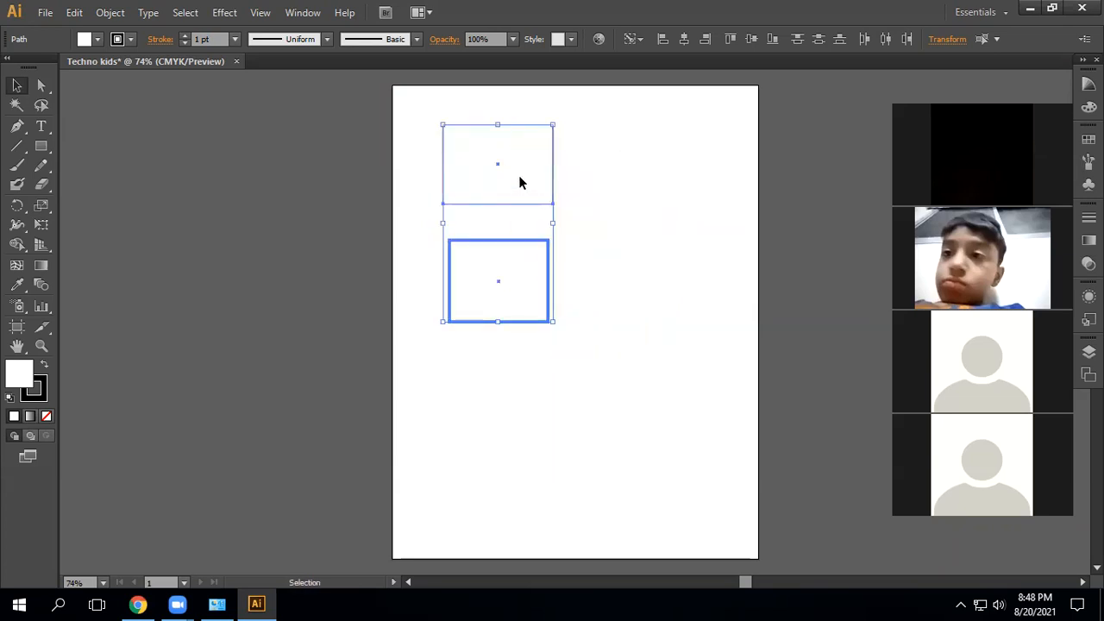
# Undo the moves of the two rectangles and the deletion of the large rectangle.
pyautogui.hotkey('ctrl', 'z')
pyautogui.hotkey('ctrl', 'z')
pyautogui.hotkey('ctrl', 'z')
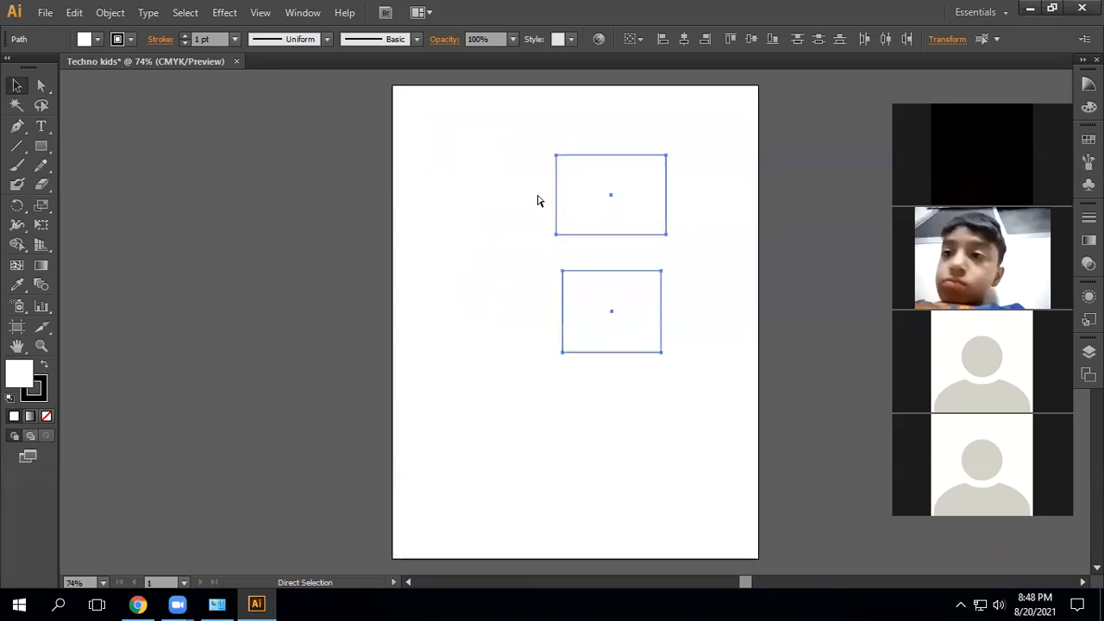
pyautogui.press('v')
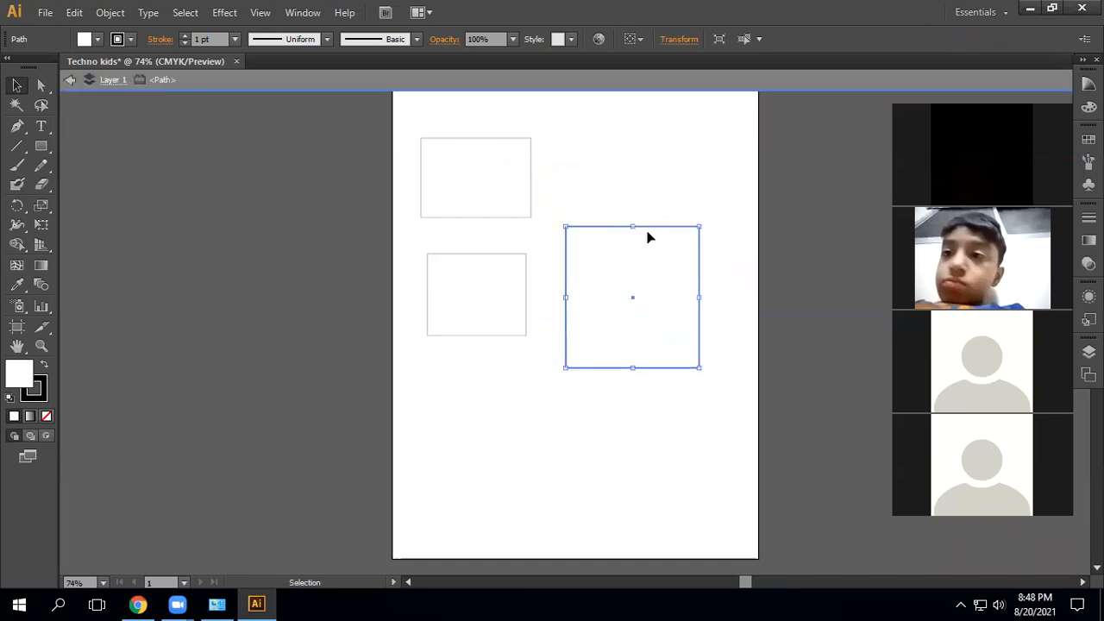
# Leave isolation mode and delete the large rectangle again.
pyautogui.click(71, 79)
pyautogui.press('Escape')
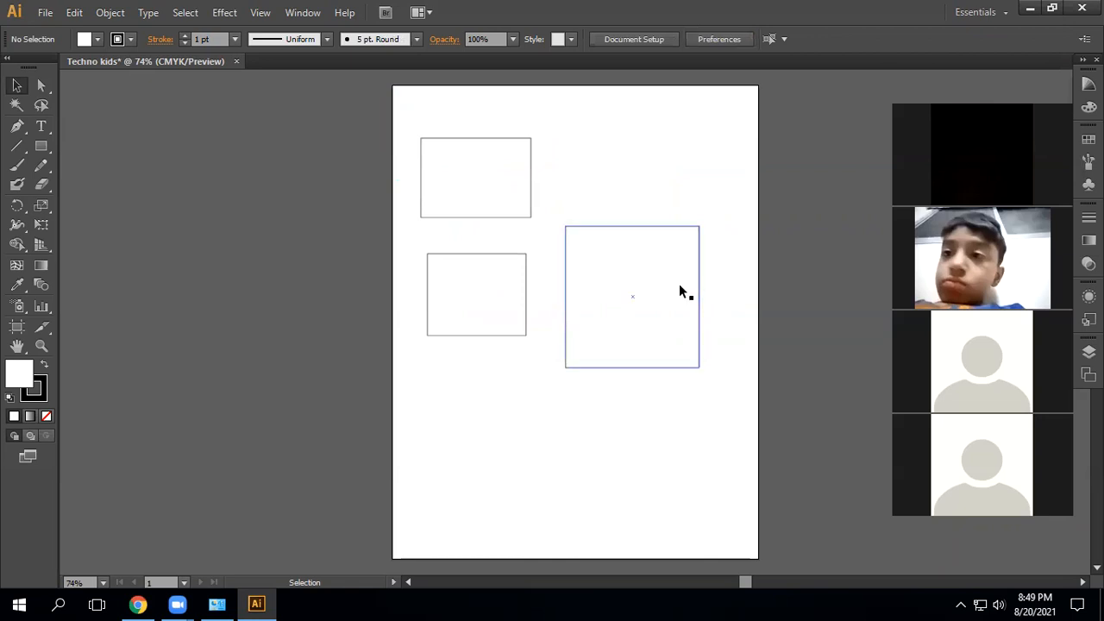
pyautogui.click(680, 291)
pyautogui.press('Delete')
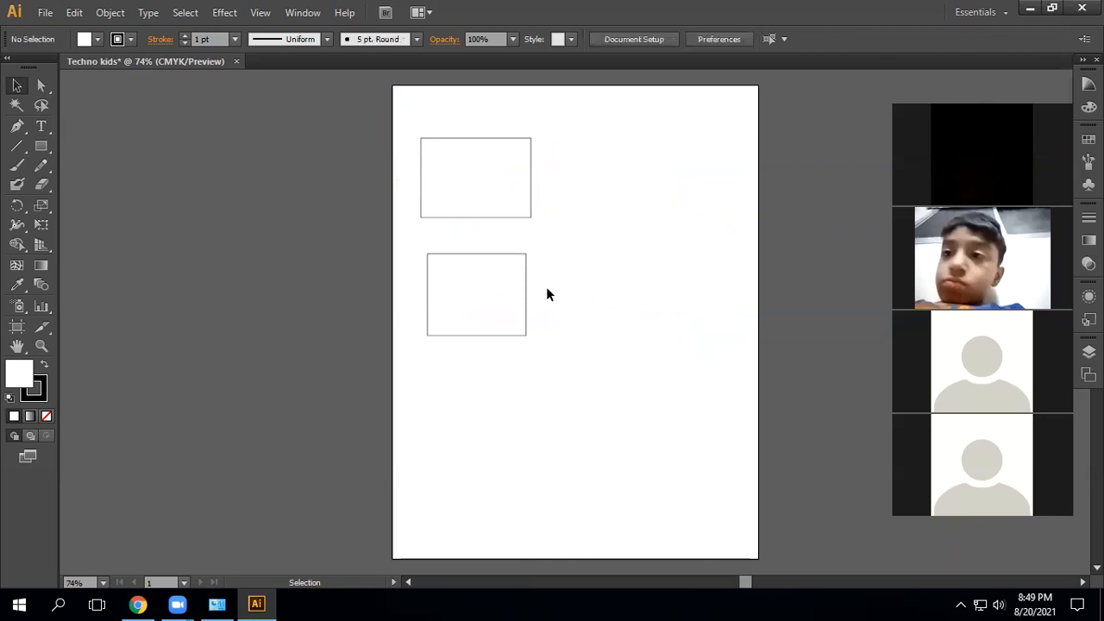
# Select the two remaining rectangles individually and as a joint selection.
pyautogui.press('a')
pyautogui.click(488, 274)
pyautogui.click(500, 211)
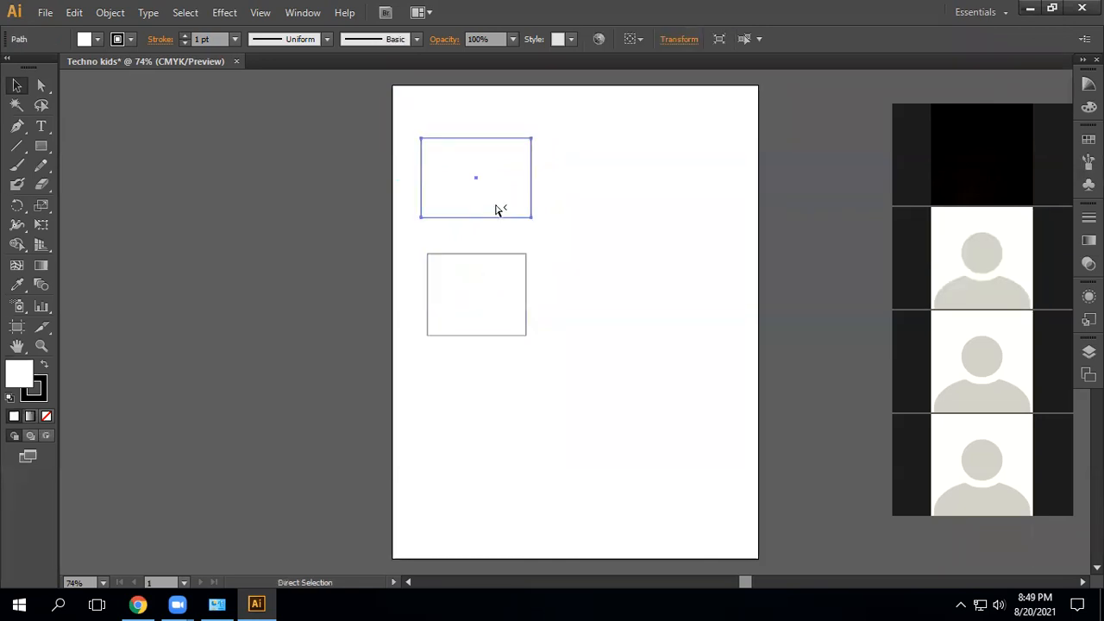
pyautogui.click(491, 292)
pyautogui.press('v')
pyautogui.keyDown('shift'); pyautogui.click(497, 205); pyautogui.keyUp('shift')
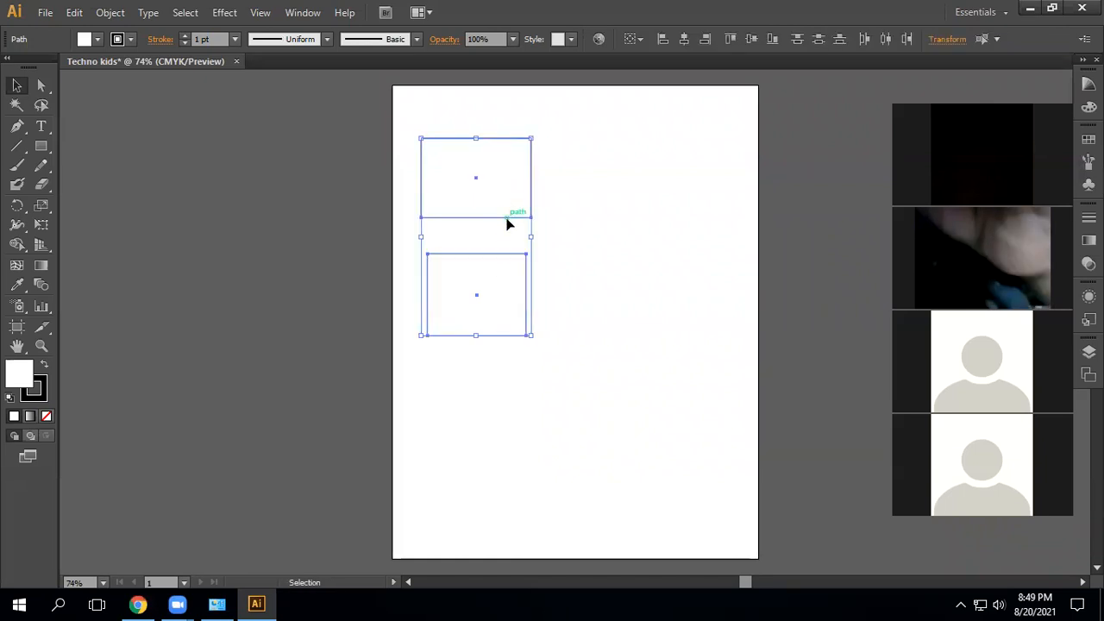
# Delete the two remaining small rectangles so the artboard is empty.
pyautogui.hotkey('ctrl', 'z')
pyautogui.hotkey('ctrl', 'z')
pyautogui.press('v')
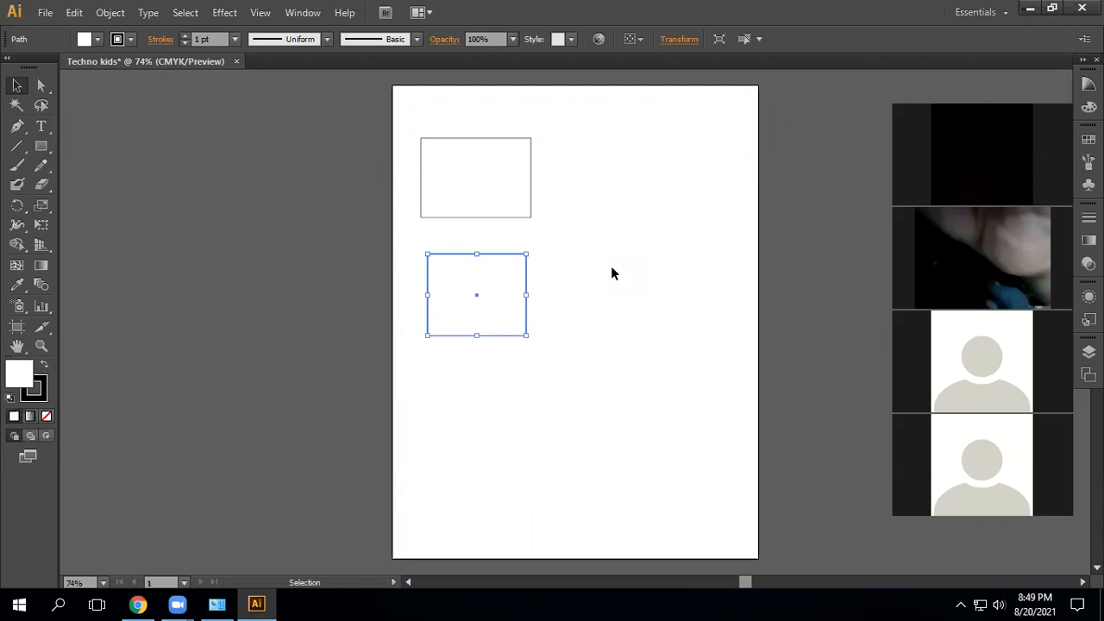
pyautogui.hotkey('ctrl', 'z')
pyautogui.hotkey('ctrl', 'y')
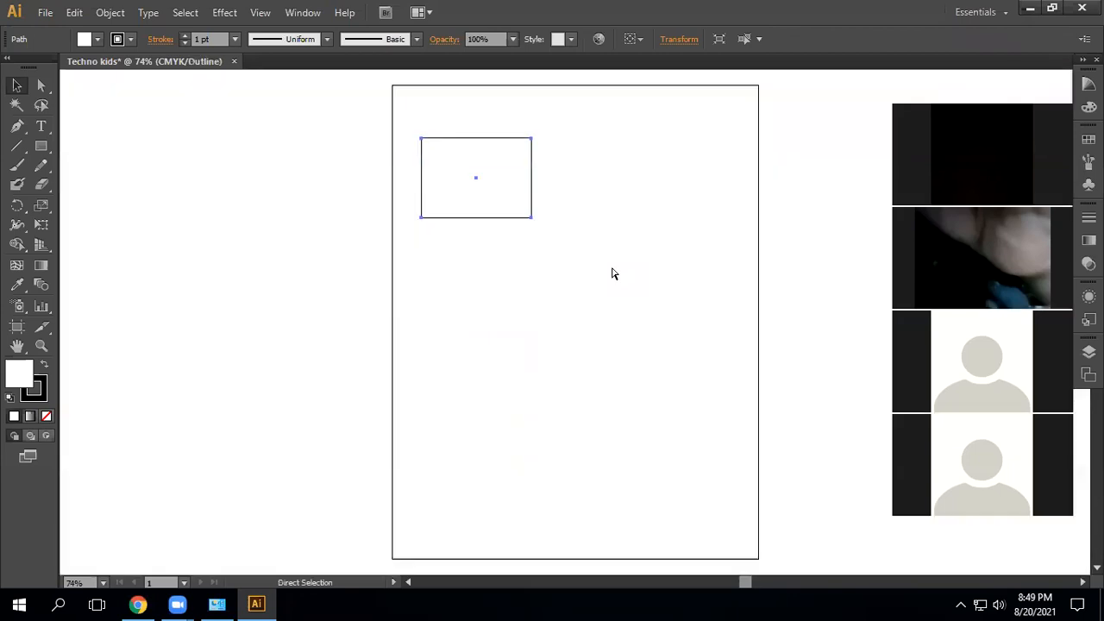
pyautogui.press('Delete')
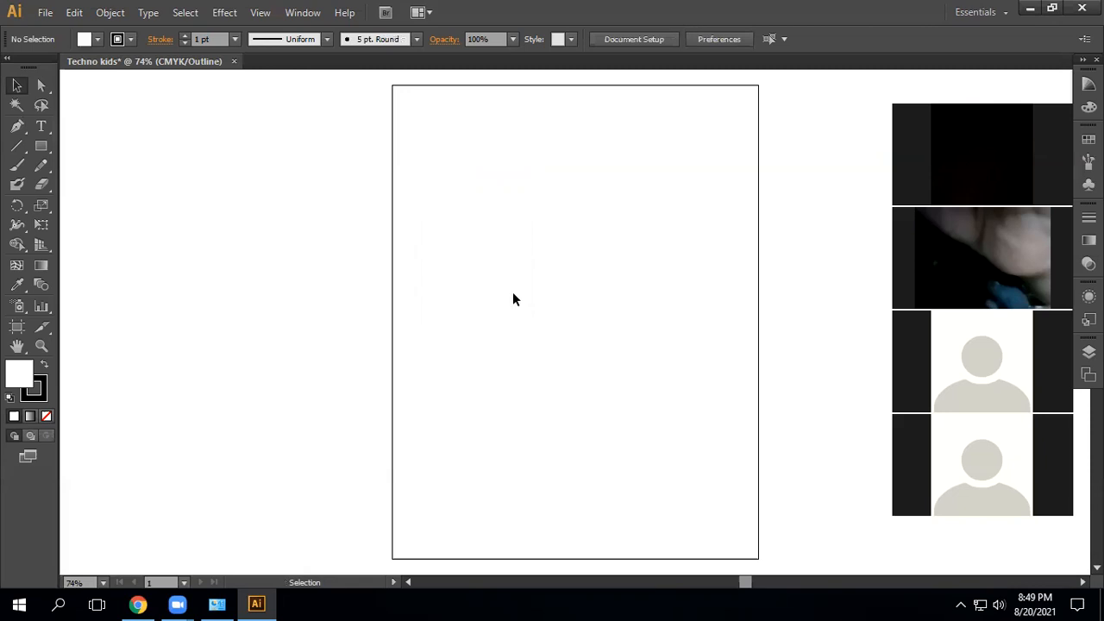
# Toggle the display between outline and preview modes, ending in preview.
pyautogui.press('ctrl')
pyautogui.hotkey('ctrl', 'y')
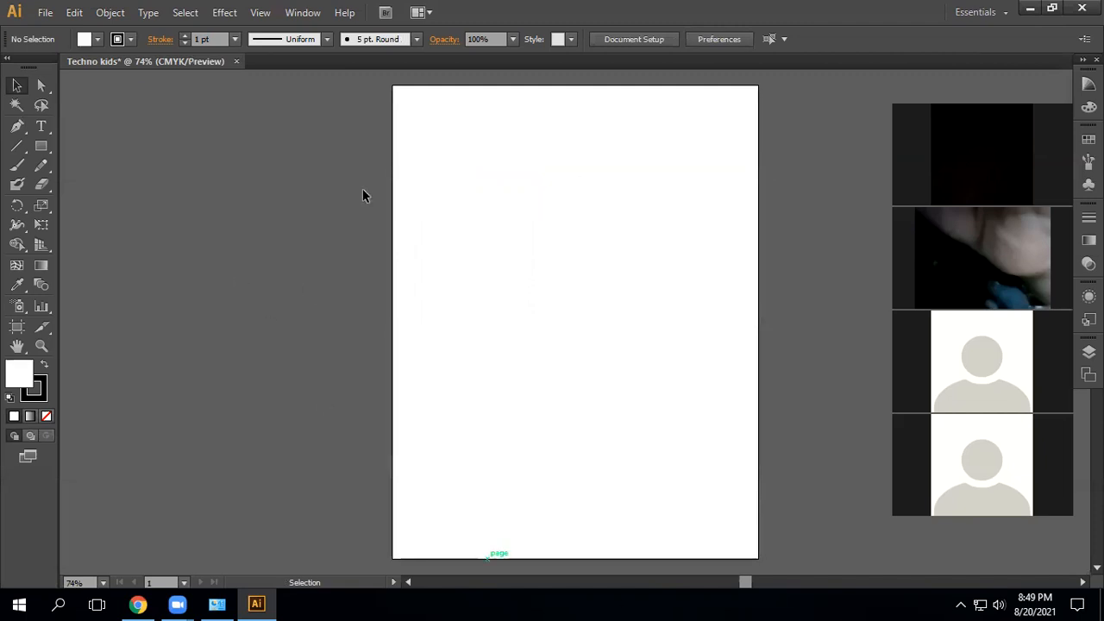
pyautogui.hotkey('ctrl', 'y')
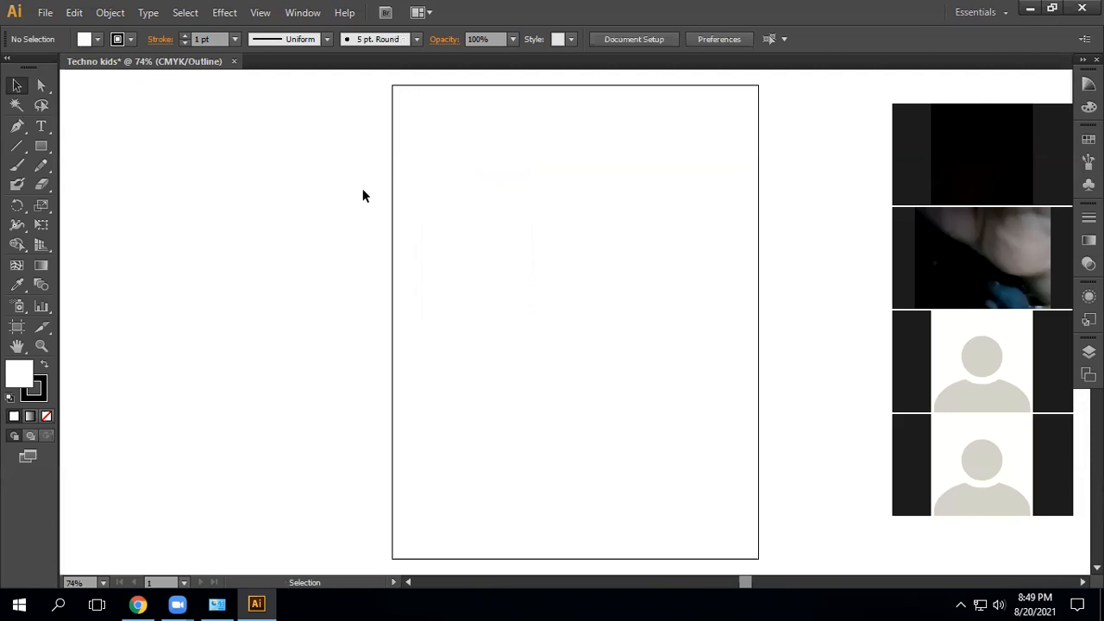
pyautogui.press('a')
pyautogui.hotkey('ctrl', 'y')
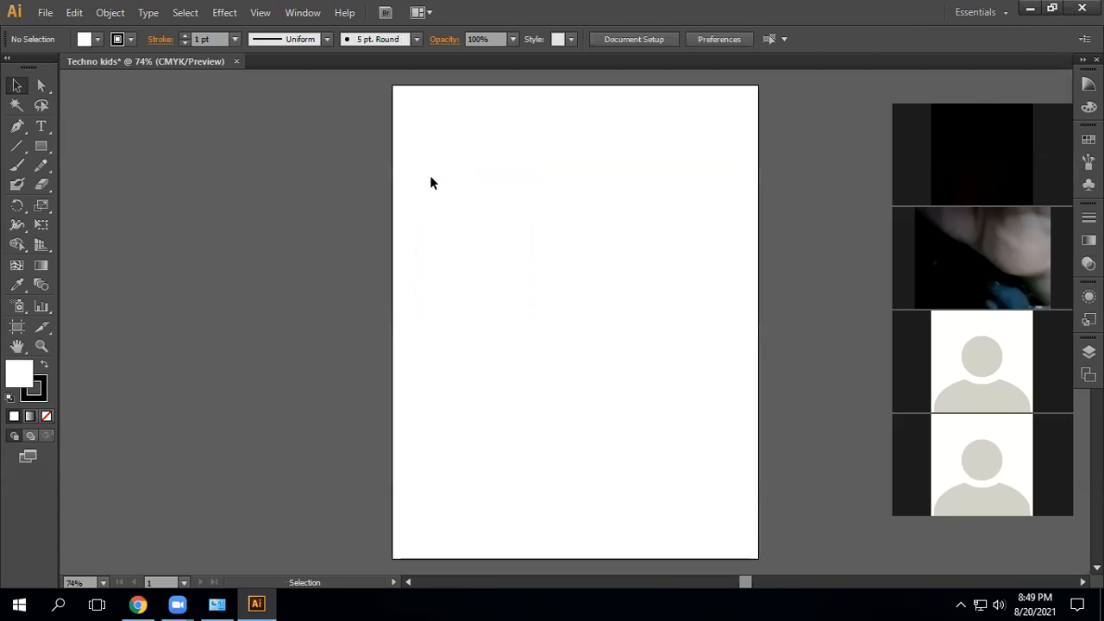
# Draw a small rectangle in the page's upper-left area with the Rectangle tool.
pyautogui.click(42, 149)
pyautogui.moveTo(419, 136); pyautogui.dragTo(520, 228)
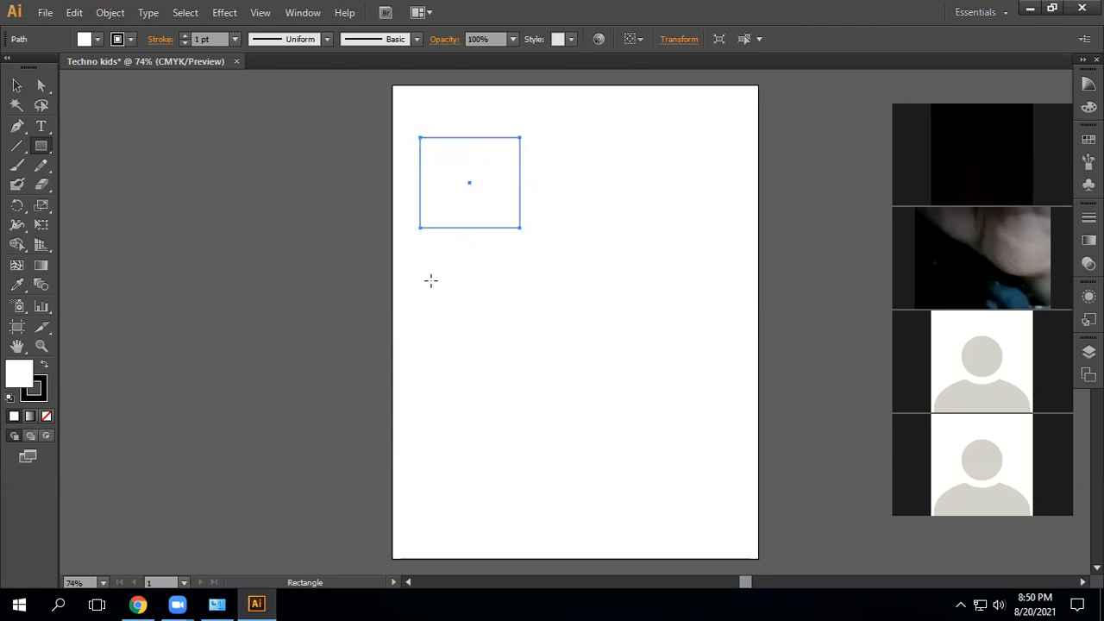
# Draw a square of about 3.19 in per side below the existing rectangle with the Rectangle tool.
pyautogui.moveTo(420, 277); pyautogui.dragTo(584, 356)
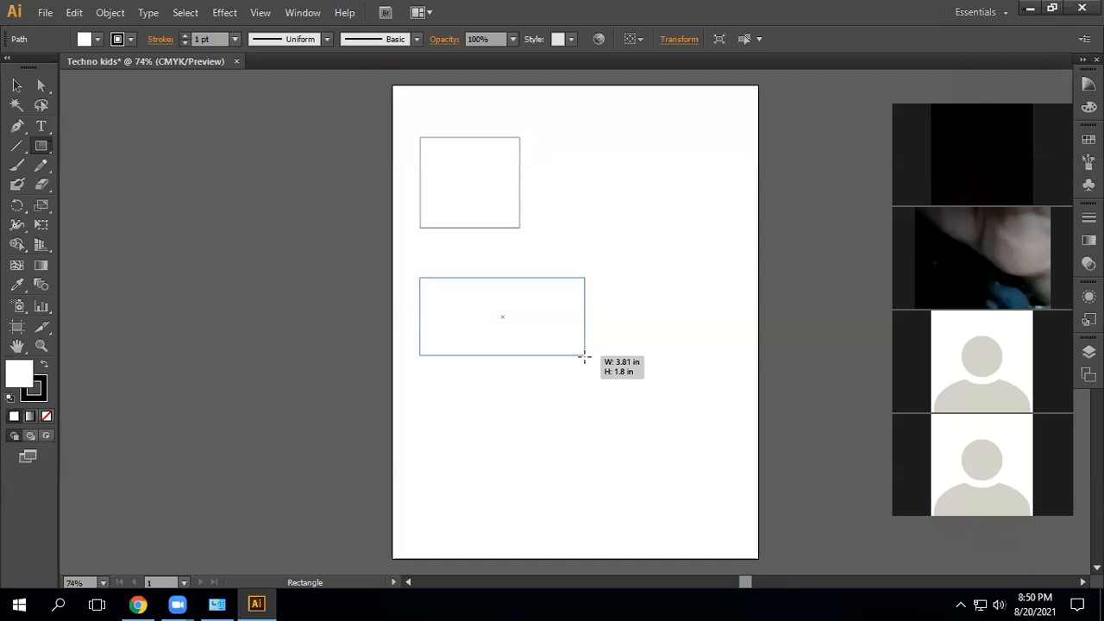
pyautogui.moveTo(584, 356)
pyautogui.mouseDown()
pyautogui.moveTo(555, 379)
pyautogui.moveTo(544, 323)
pyautogui.moveTo(634, 327)
pyautogui.moveTo(589, 449)
pyautogui.moveTo(572, 295)
pyautogui.moveTo(573, 434)
pyautogui.moveTo(540, 264)
pyautogui.moveTo(540, 353)
pyautogui.moveTo(678, 358)
pyautogui.moveTo(530, 360)
pyautogui.moveTo(717, 371)
pyautogui.moveTo(458, 354)
pyautogui.moveTo(409, 327)
pyautogui.moveTo(460, 320)
pyautogui.moveTo(448, 301)
pyautogui.moveTo(510, 336)
pyautogui.moveTo(682, 390)
pyautogui.moveTo(479, 342)
pyautogui.moveTo(558, 379)
pyautogui.mouseUp()
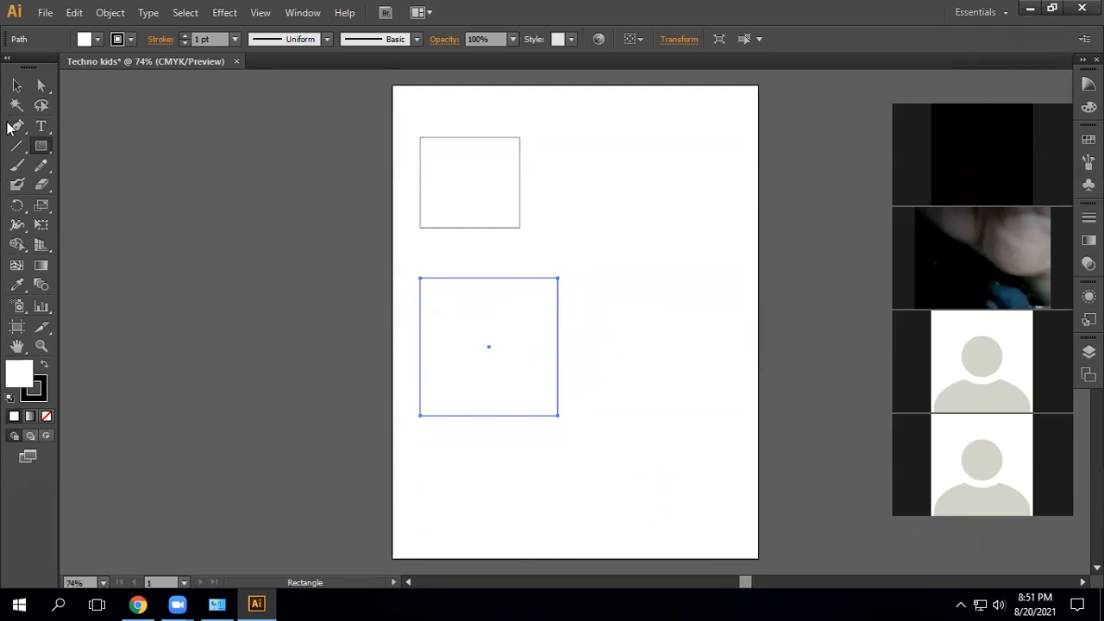
# Enlarge the lower square proportionally up and to the right from its upper-right corner with the Selection tool.
pyautogui.click(17, 84)
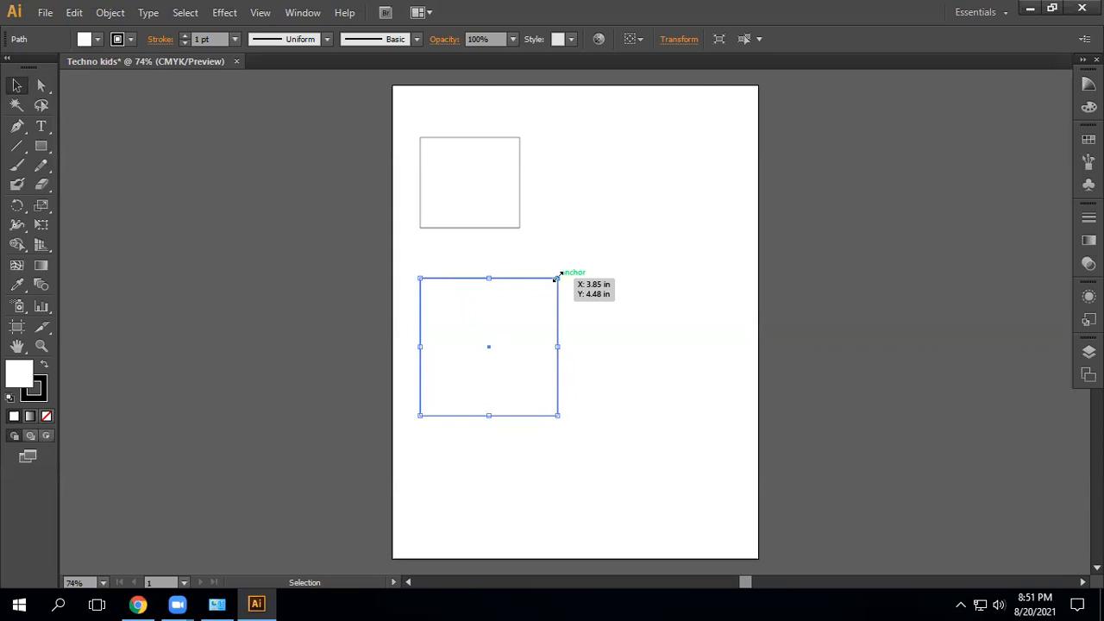
pyautogui.moveTo(558, 278); pyautogui.dragTo(648, 279)
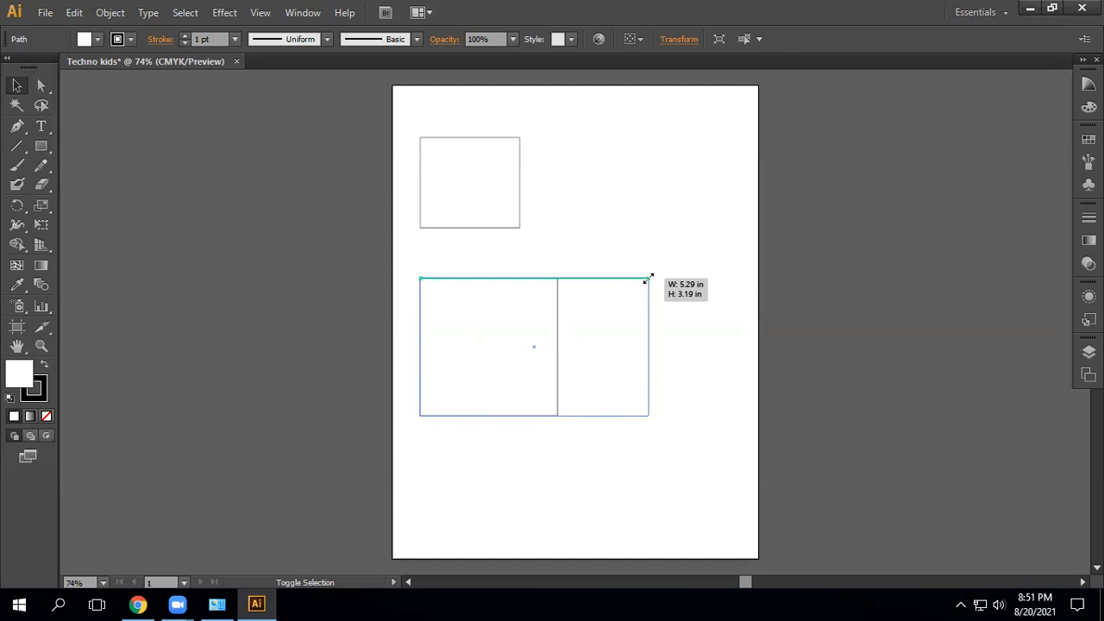
pyautogui.moveTo(649, 279); pyautogui.dragTo(659, 258)
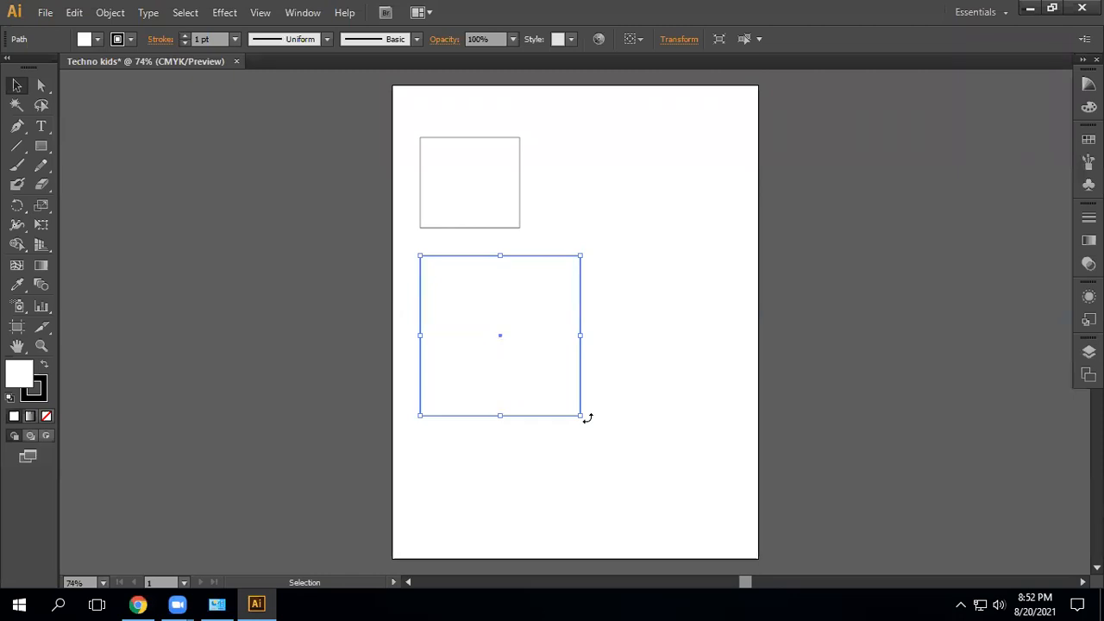
# Rotate the lower square 45° into a diamond and delete it.
pyautogui.moveTo(587, 415); pyautogui.dragTo(599, 385)
pyautogui.moveTo(575, 264); pyautogui.dragTo(644, 321)
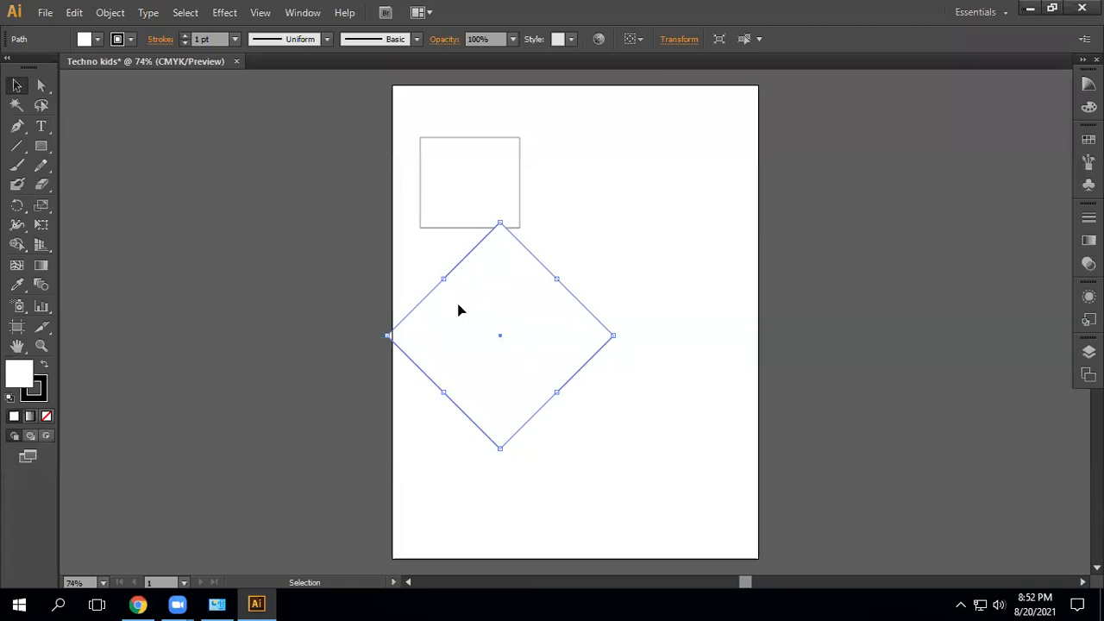
pyautogui.press('Delete')
# Copy the remaining rectangle and paste the copy at the middle of the page.
pyautogui.click(482, 195)
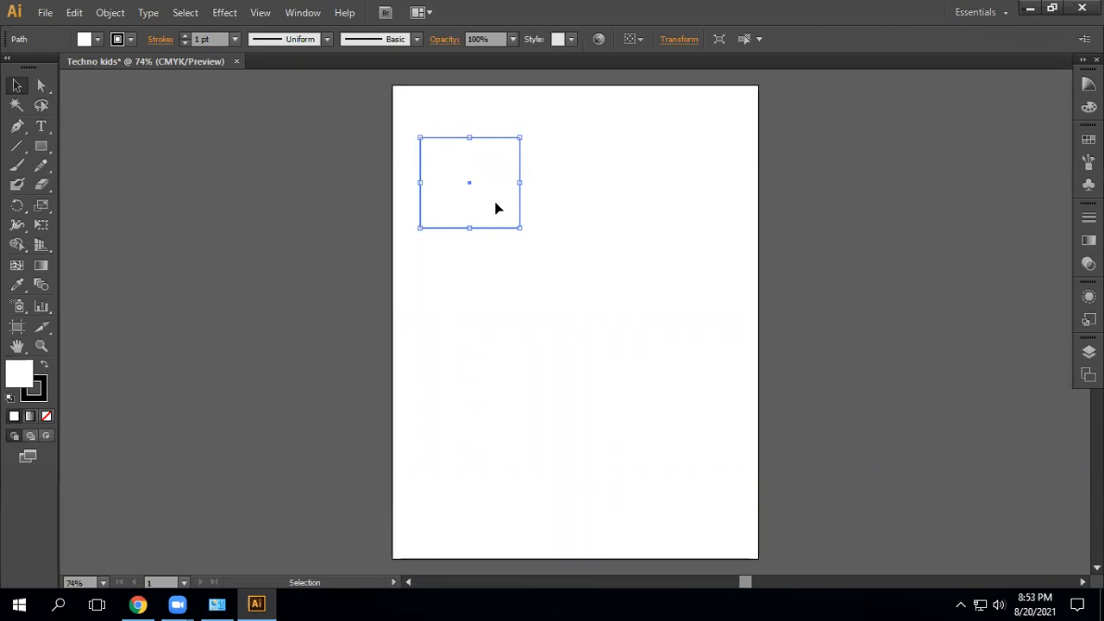
pyautogui.press('a')
pyautogui.press('v')
pyautogui.hotkey('ctrl', 'c')
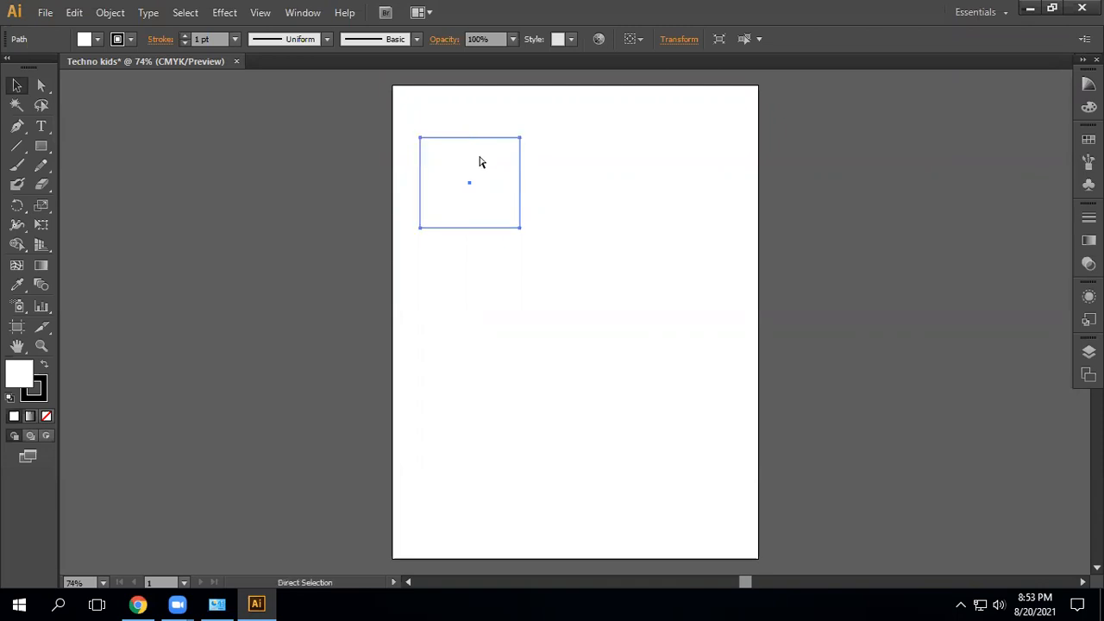
pyautogui.hotkey('ctrl', 'v')
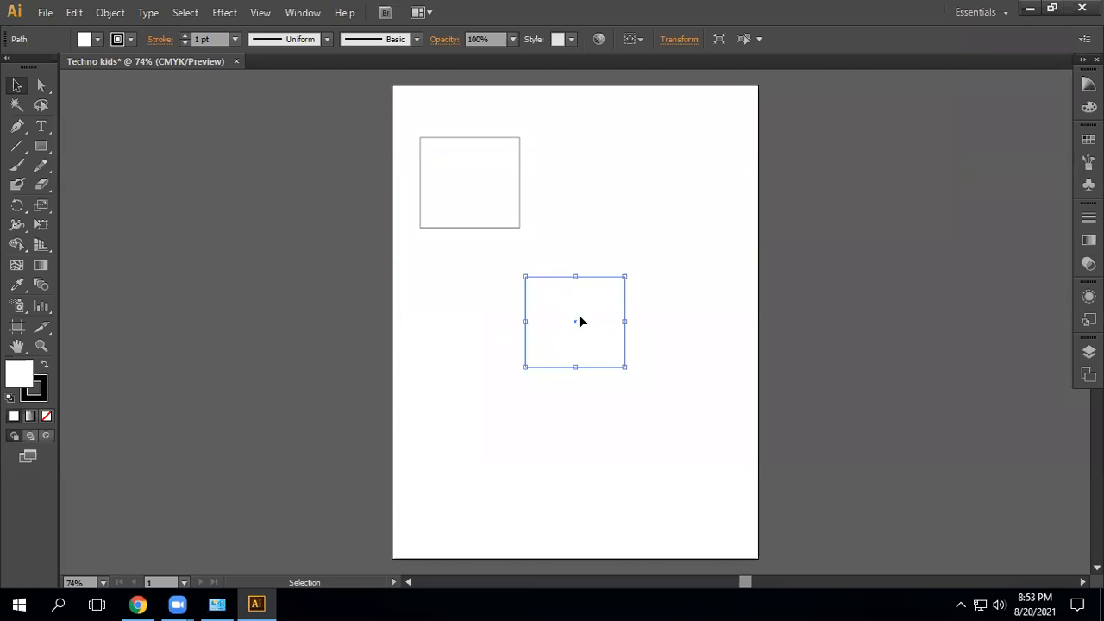
# Duplicate the upper-left rectangle directly beside it on its right, level with the original.
pyautogui.click(474, 176)
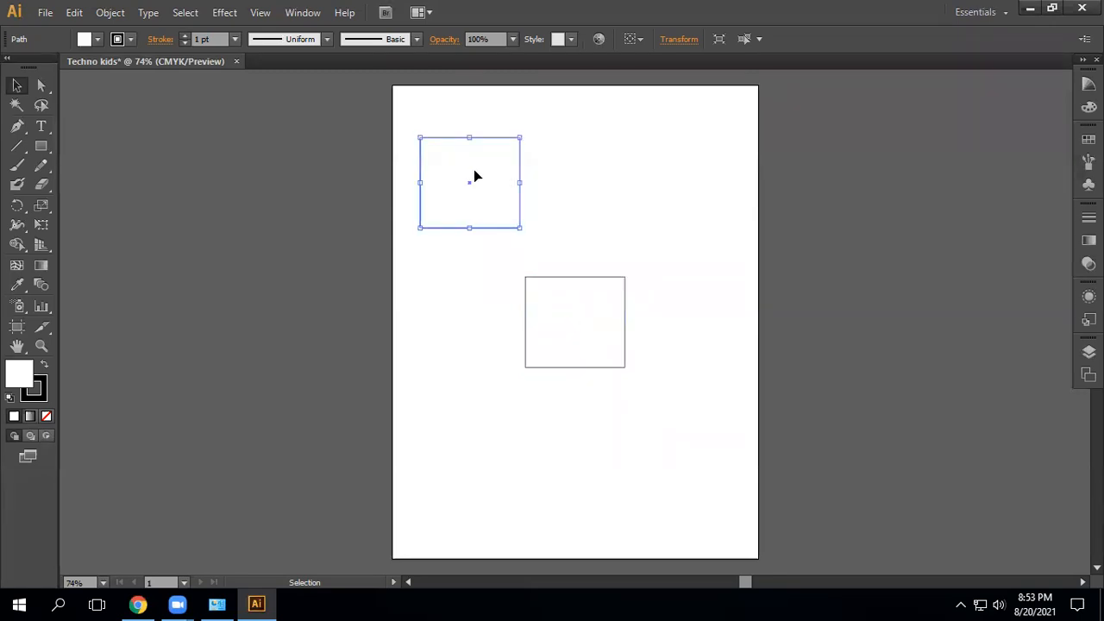
pyautogui.moveTo(475, 176); pyautogui.dragTo(580, 175)
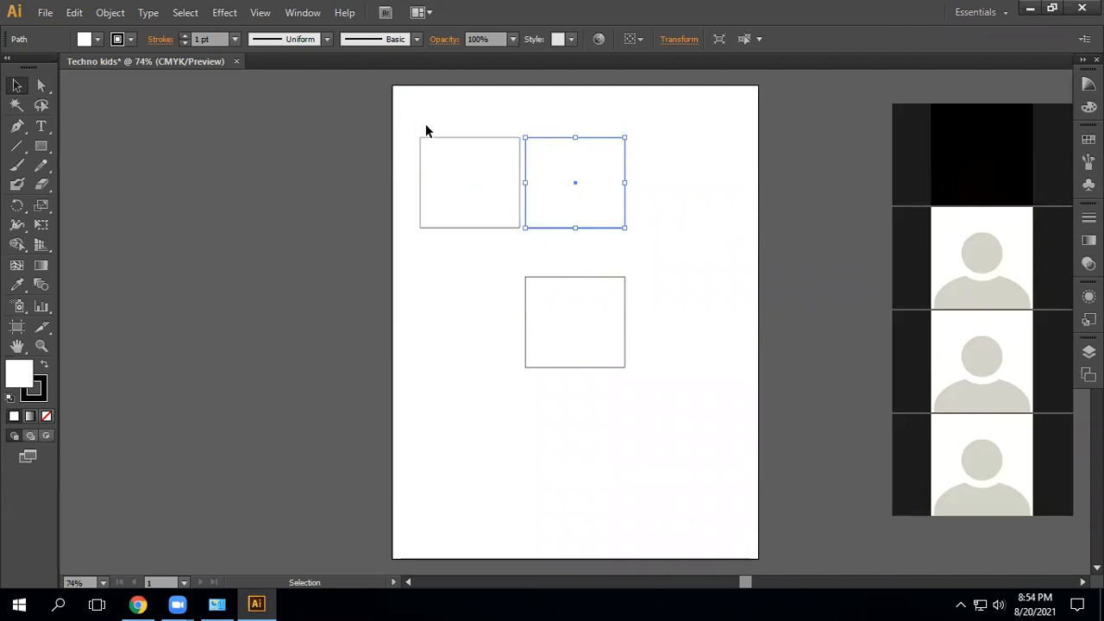
# Select all three rectangles together and delete them.
pyautogui.moveTo(411, 124); pyautogui.dragTo(671, 383)
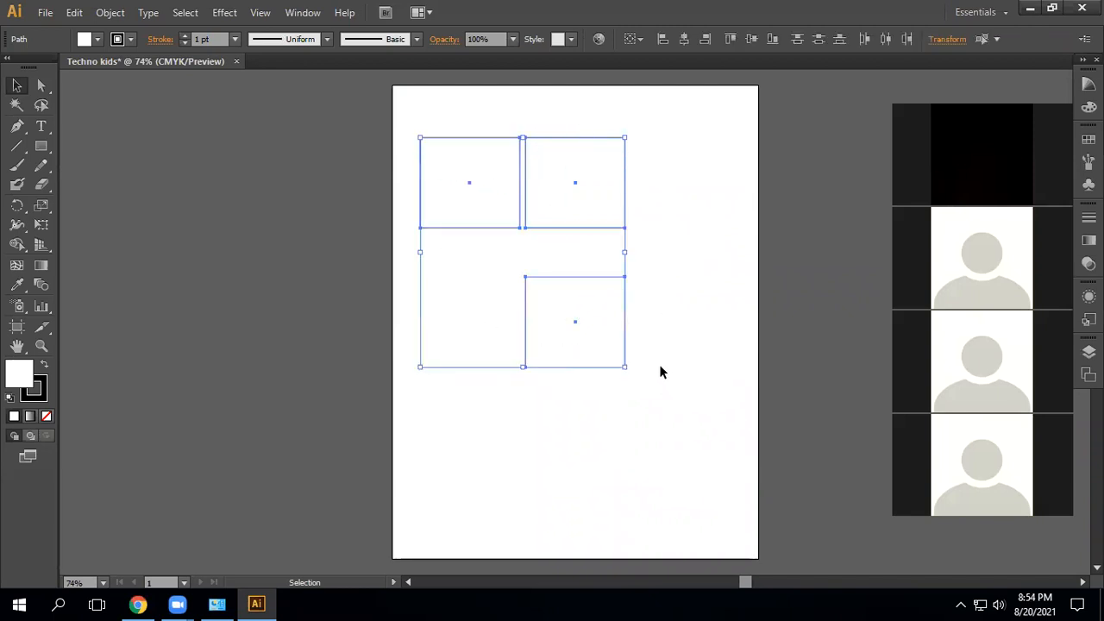
pyautogui.press('Delete')
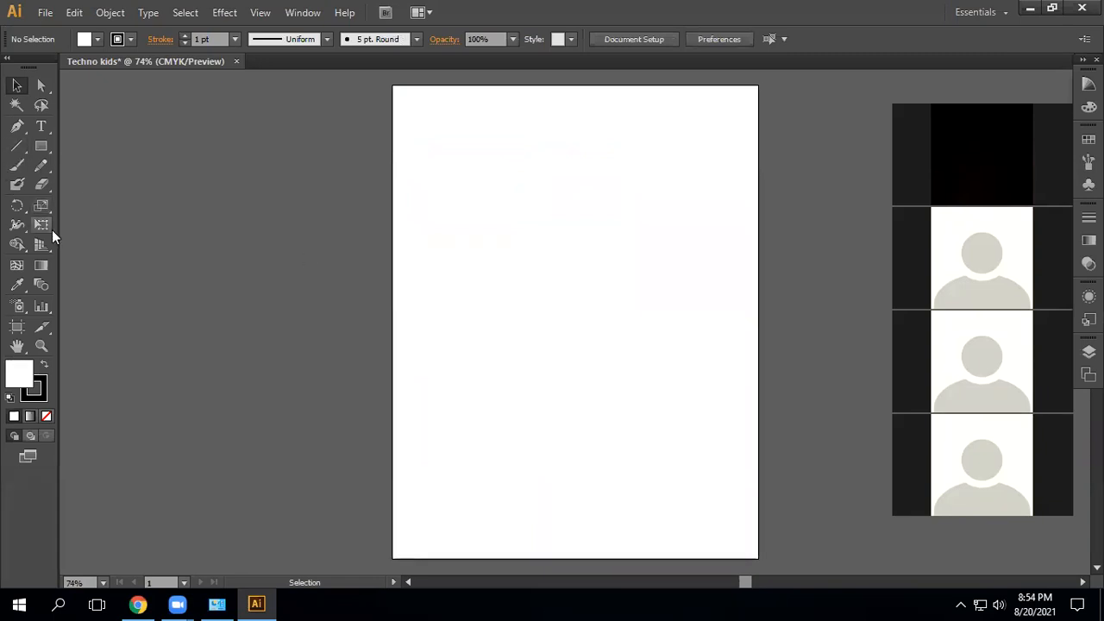
# Draw a small rectangle near the page's upper-left corner with the Rectangle tool.
pyautogui.click(46, 150)
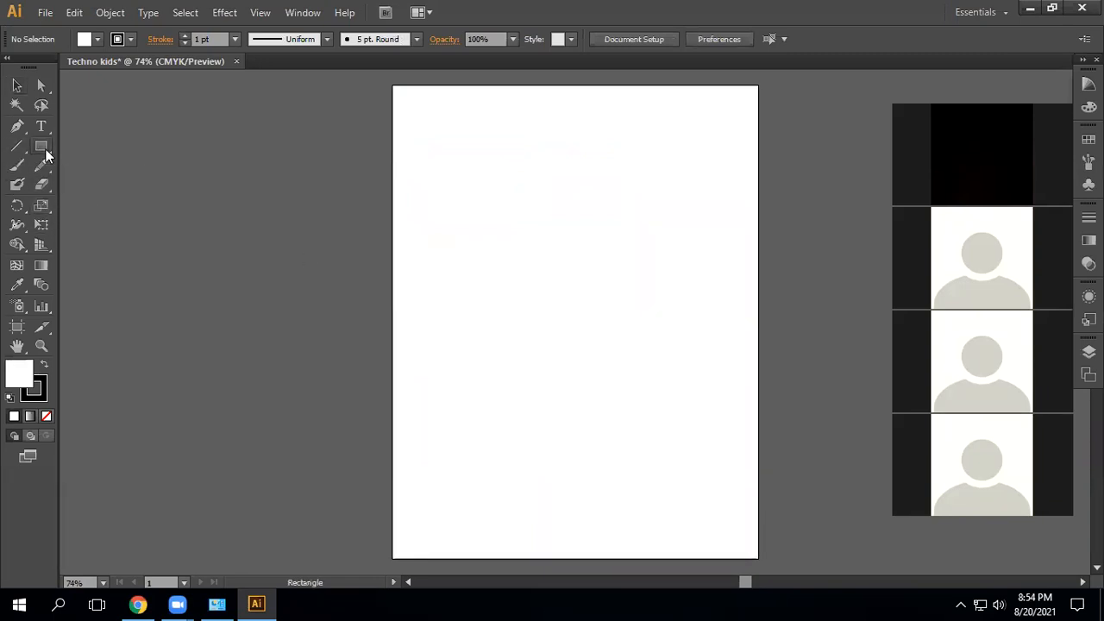
pyautogui.moveTo(421, 124); pyautogui.dragTo(474, 166)
# Duplicate the small rectangle directly below itself, vertically aligned with a narrow gap between the two.
pyautogui.click(16, 85)
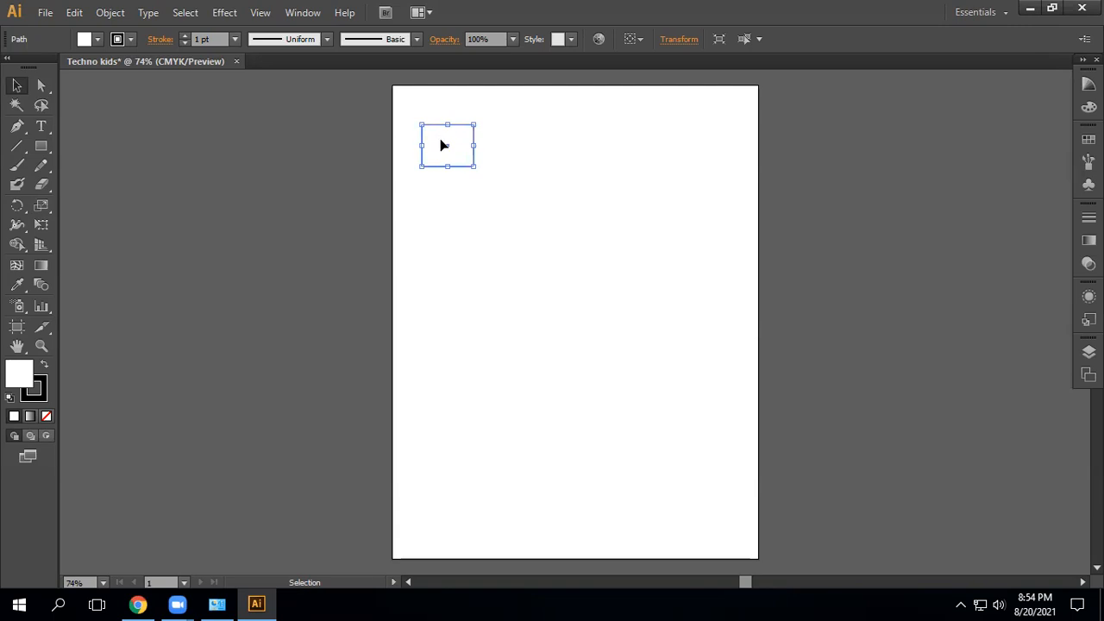
pyautogui.moveTo(441, 145); pyautogui.dragTo(521, 146)
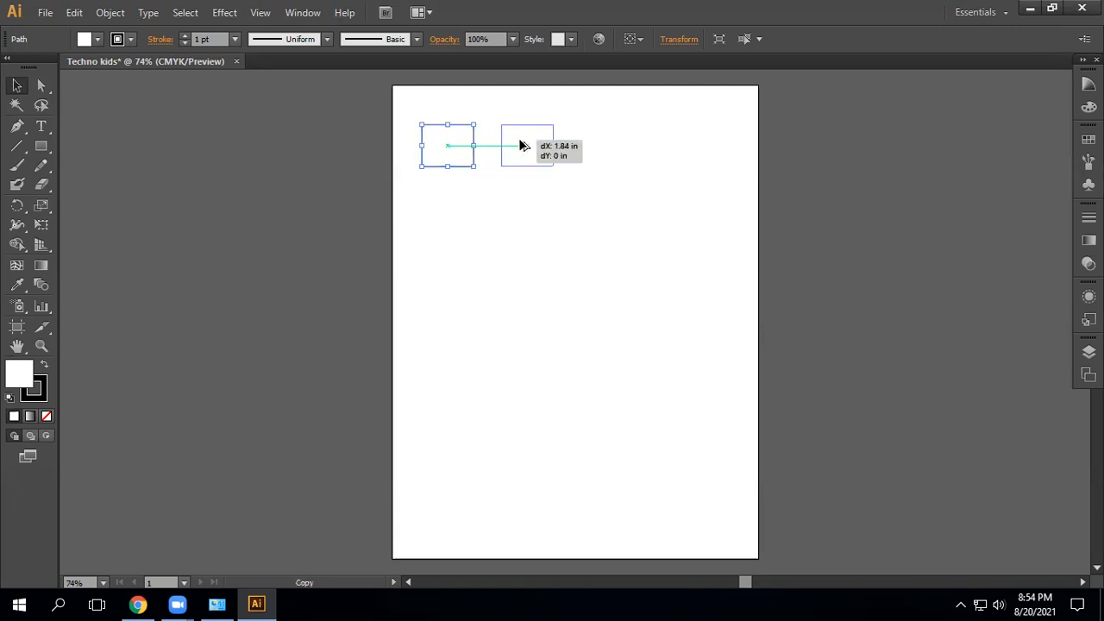
pyautogui.moveTo(521, 146)
pyautogui.mouseDown()
pyautogui.moveTo(509, 234)
pyautogui.moveTo(518, 146)
pyautogui.moveTo(466, 146)
pyautogui.moveTo(547, 148)
pyautogui.moveTo(512, 150)
pyautogui.mouseUp()
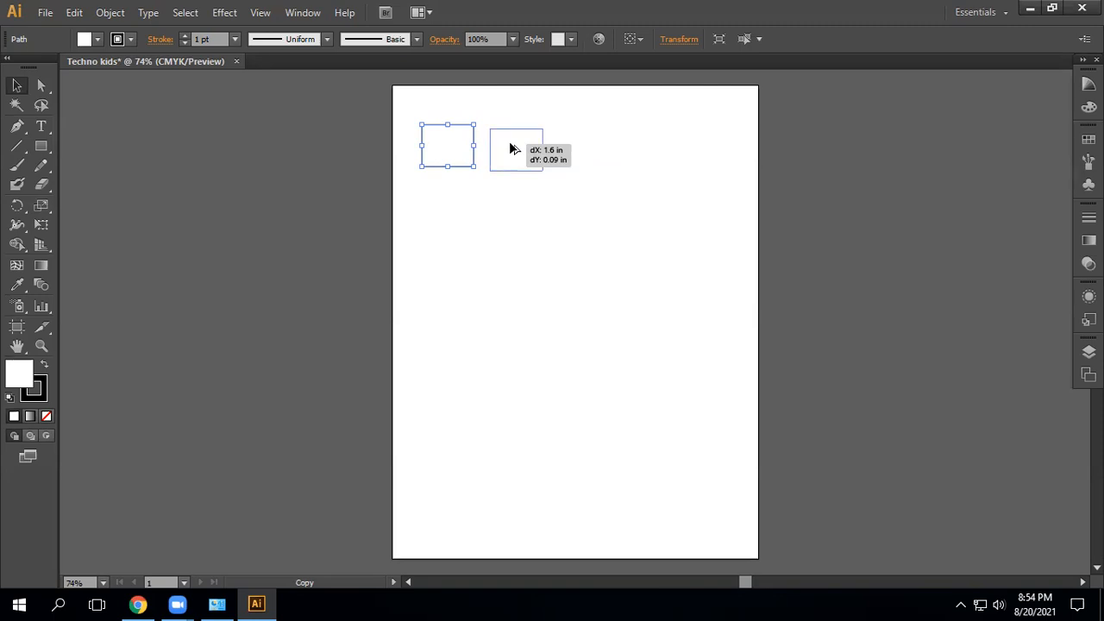
pyautogui.moveTo(509, 147); pyautogui.dragTo(406, 283)
pyautogui.moveTo(376, 202); pyautogui.dragTo(434, 311)
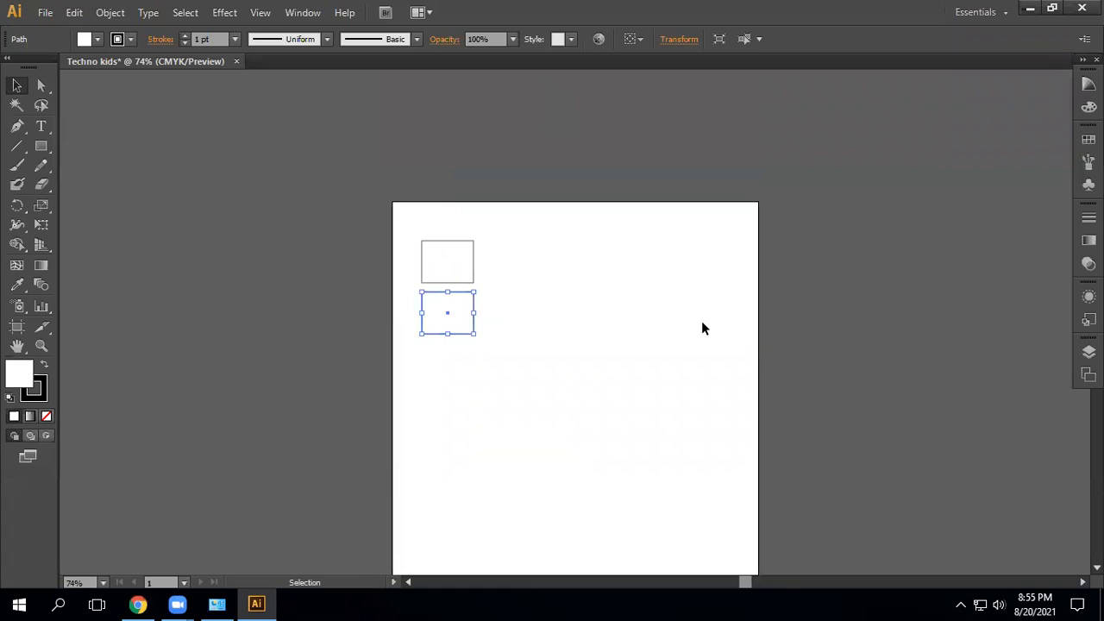
# Repeat the downward duplication until a column of eight evenly spaced rectangles fills the page's left side.
pyautogui.press('ctrl')
pyautogui.hotkey('ctrl', 'd')
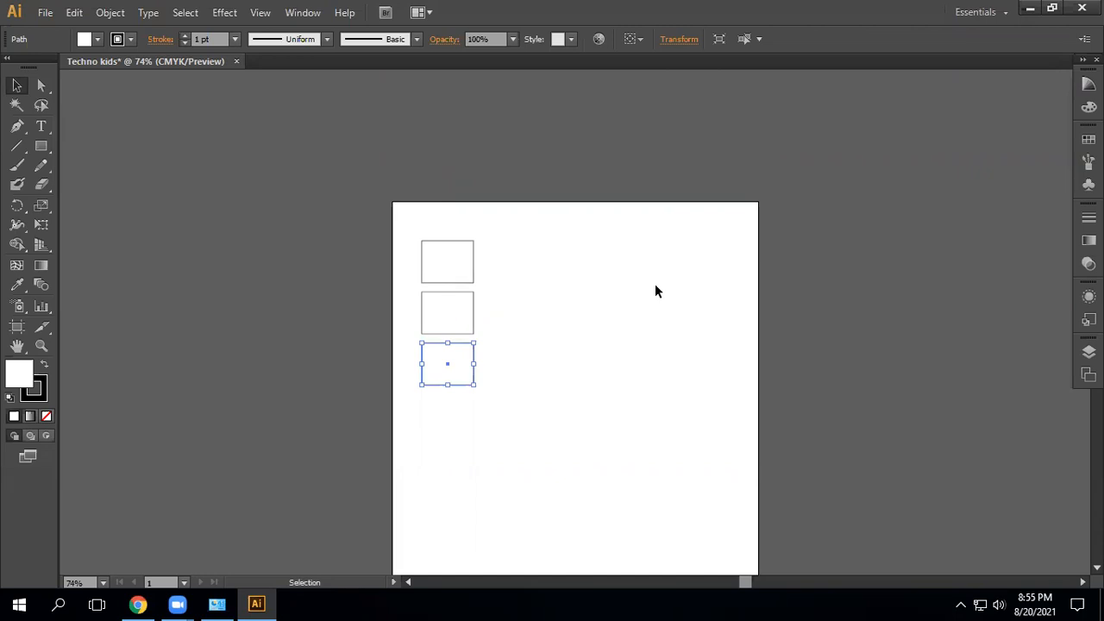
pyautogui.hotkey('ctrl', 'd')
pyautogui.hotkey('ctrl', 'd')
pyautogui.hotkey('ctrl', 'd')
pyautogui.hotkey('ctrl', 'd')
pyautogui.scroll(-4, 655, 292)
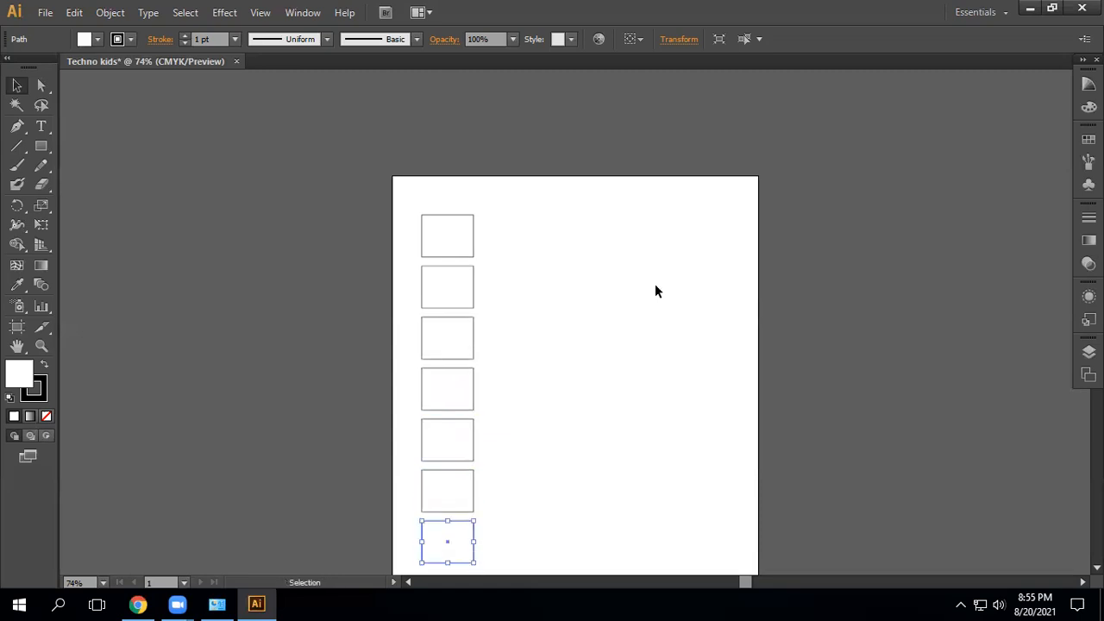
pyautogui.hotkey('ctrl', 'd')
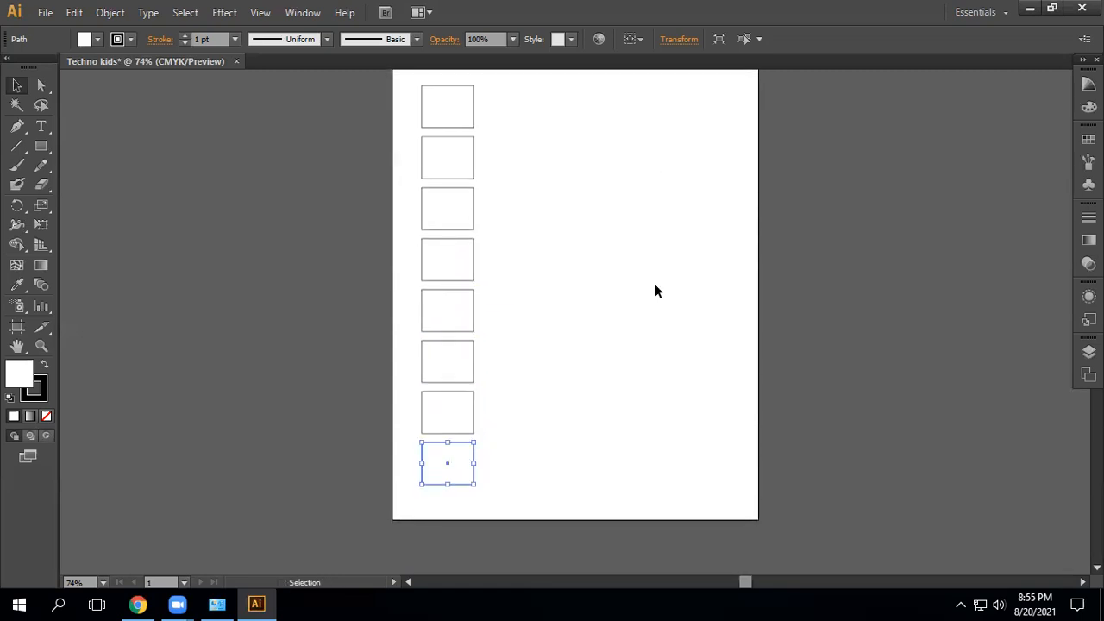
# Select the whole column of eight rectangles and duplicate it to the right with a narrow gap.
pyautogui.scroll(1, 659, 326)
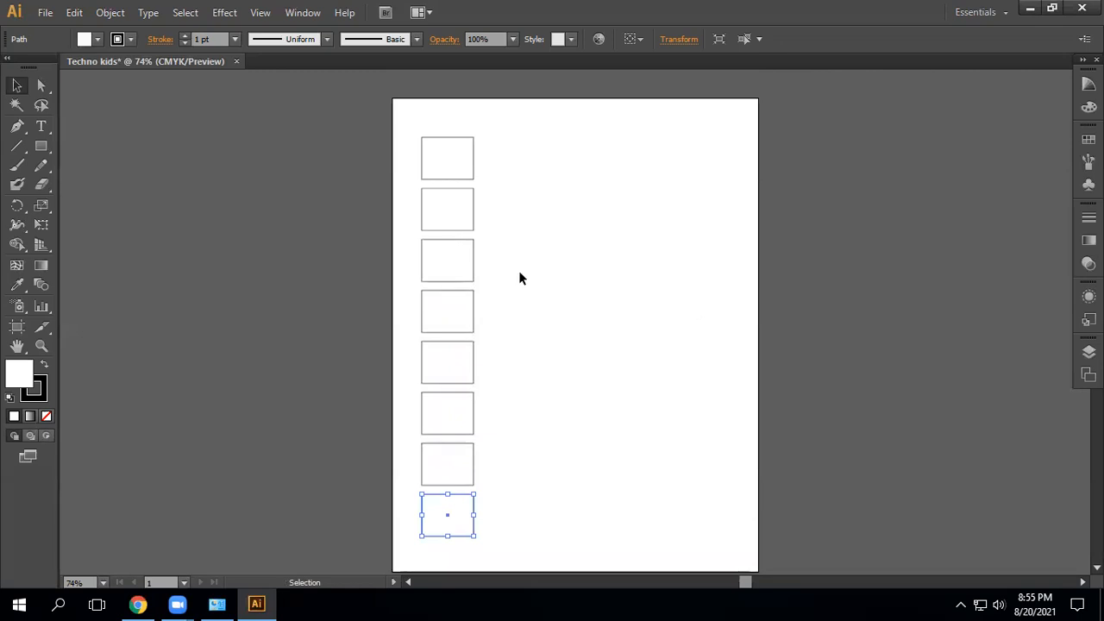
pyautogui.scroll(-1, 504, 253)
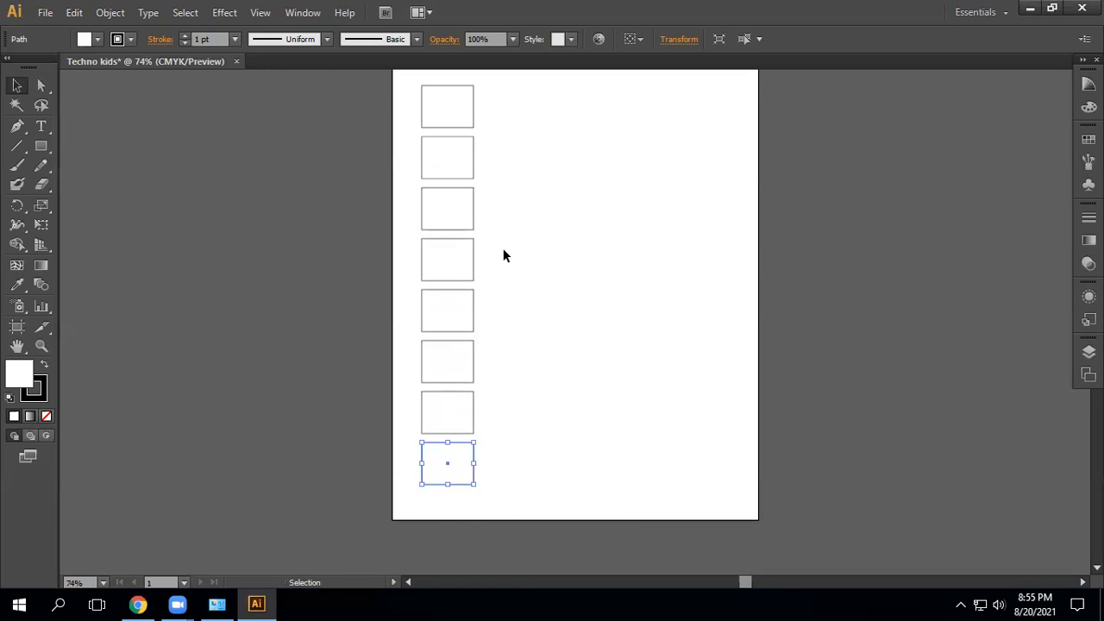
pyautogui.scroll(2, 504, 255)
pyautogui.scroll(-1, 504, 255)
pyautogui.scroll(1, 644, 261)
pyautogui.scroll(-1, 643, 260)
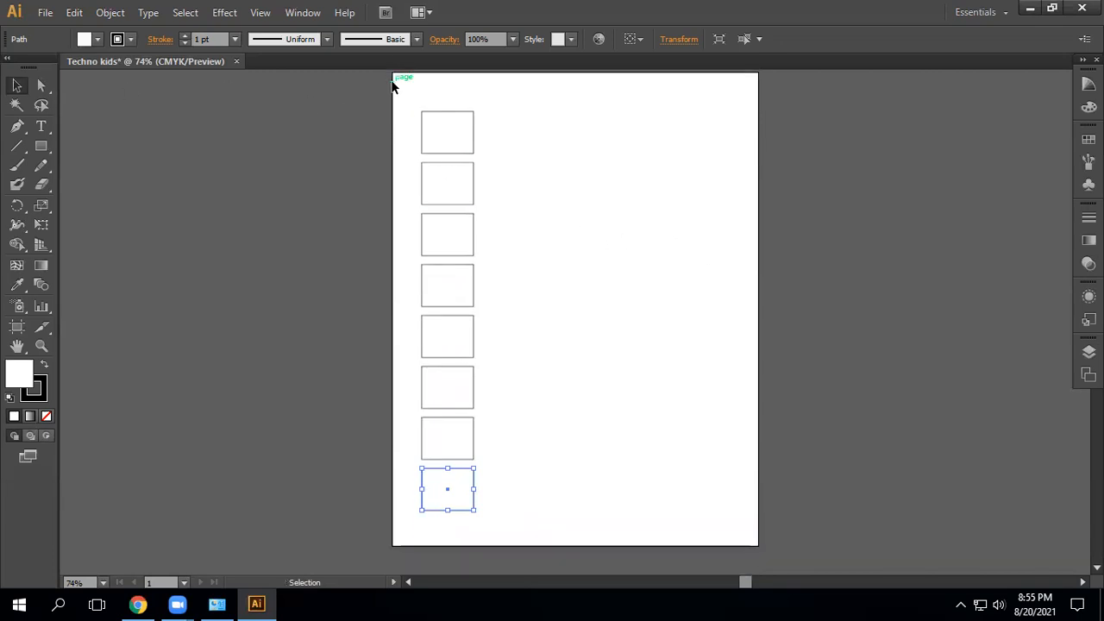
pyautogui.moveTo(398, 94); pyautogui.dragTo(516, 516)
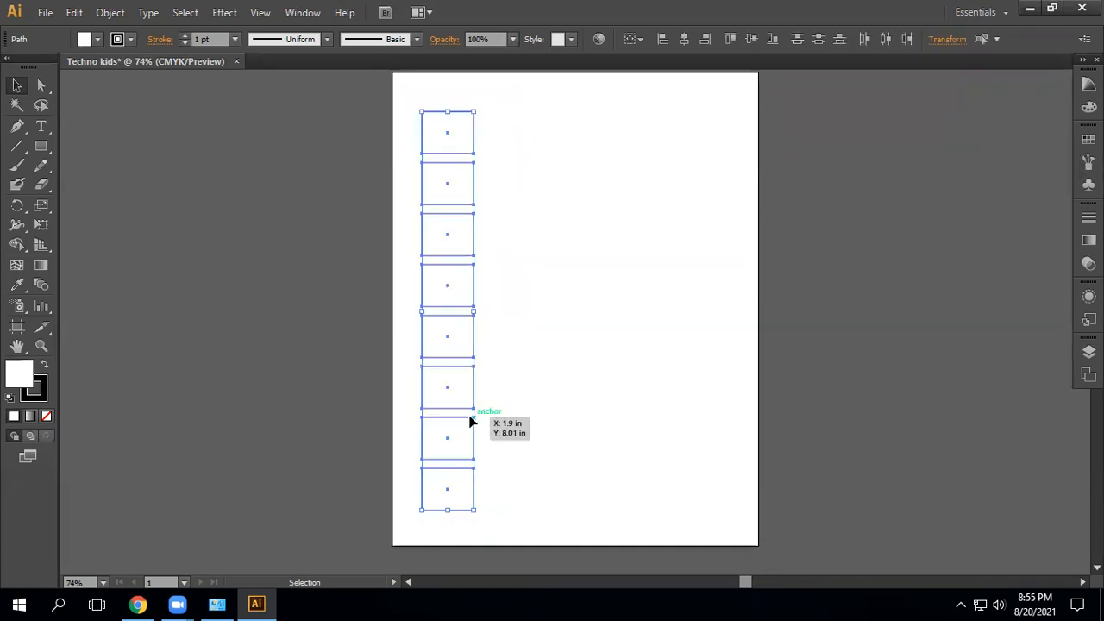
pyautogui.moveTo(459, 455); pyautogui.dragTo(521, 456)
# Repeat the column duplication to the right until the grid has five columns across the page.
pyautogui.hotkey('ctrl', 'd')
pyautogui.hotkey('ctrl', 'd')
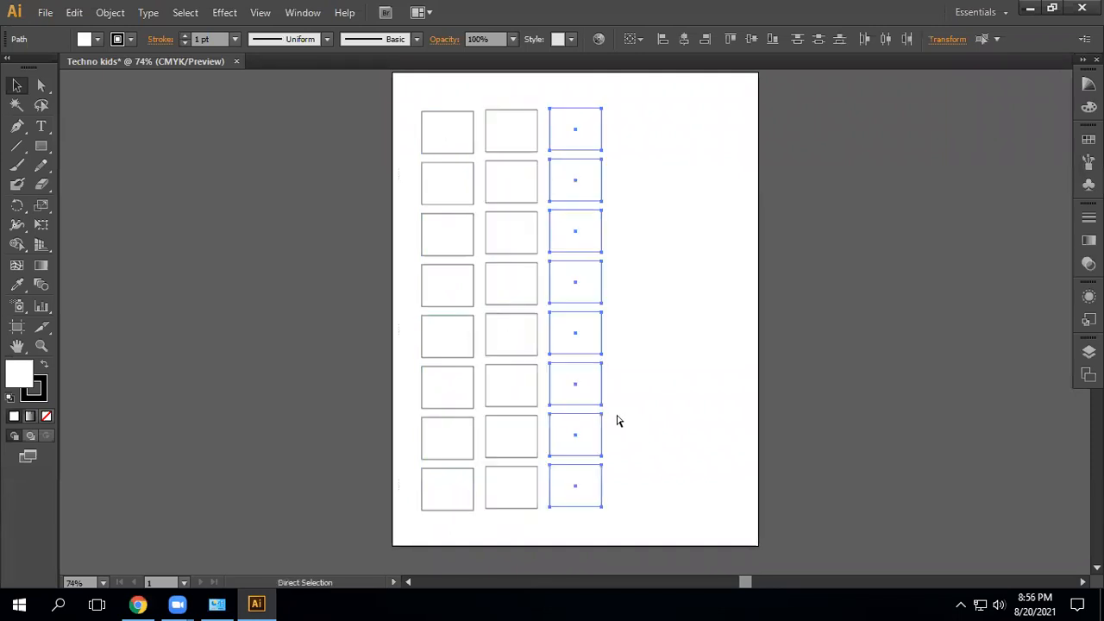
pyautogui.hotkey('ctrl', 'd')
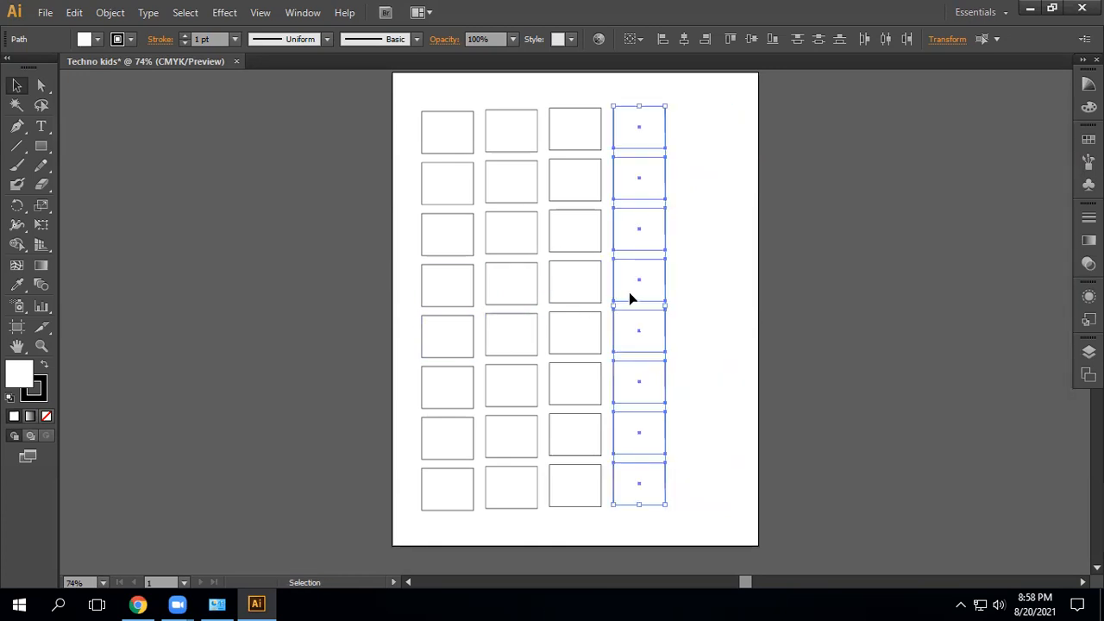
pyautogui.hotkey('ctrl', 'd')
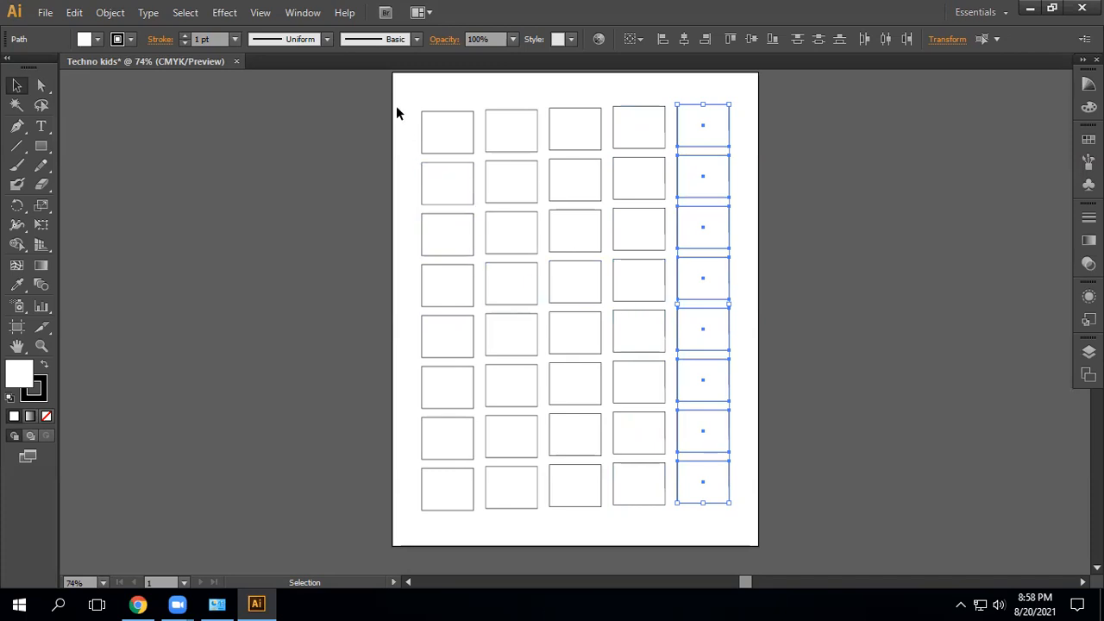
# Practise selecting the whole grid, and the third and fifth rows separately and jointly, clearing the selection at the end.
pyautogui.hotkey('ctrl', 'a')
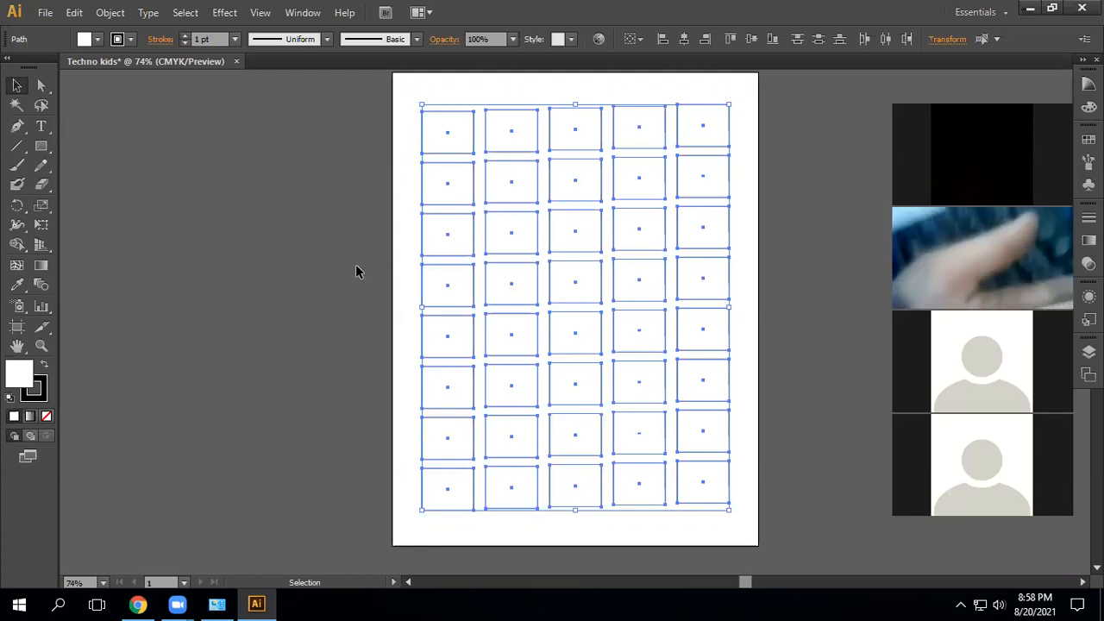
pyautogui.click(396, 297)
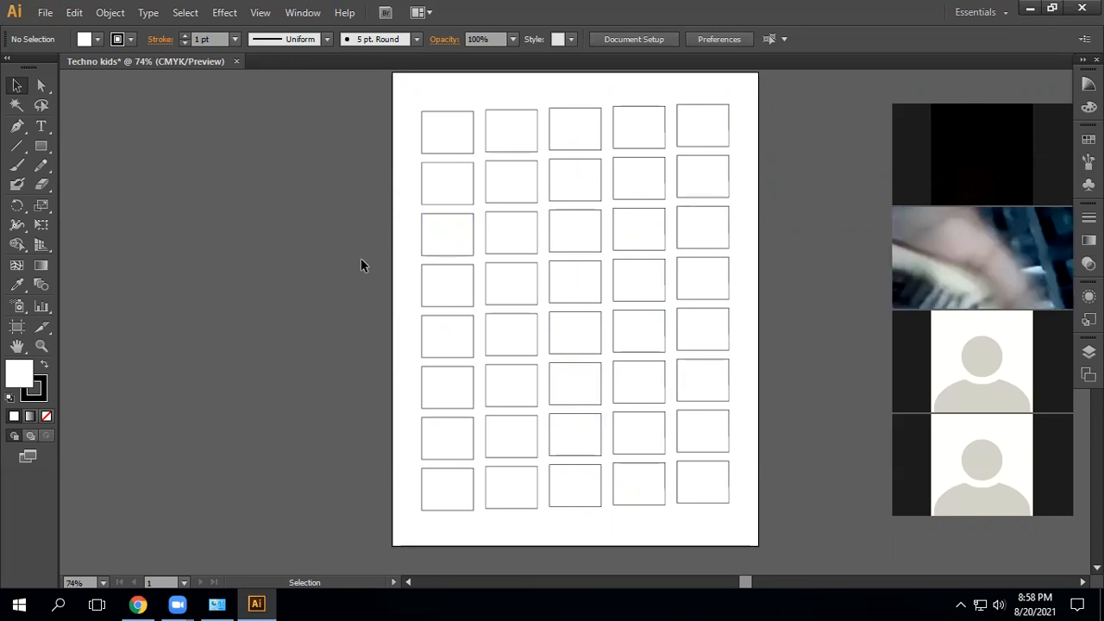
pyautogui.moveTo(398, 239); pyautogui.dragTo(730, 226)
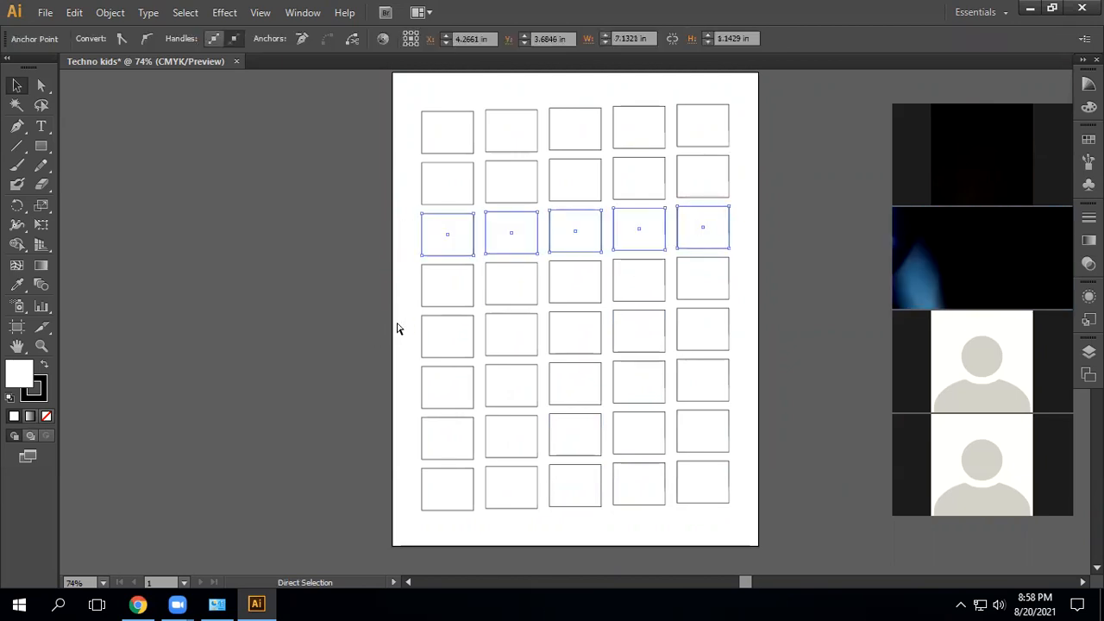
pyautogui.moveTo(406, 325); pyautogui.dragTo(747, 347)
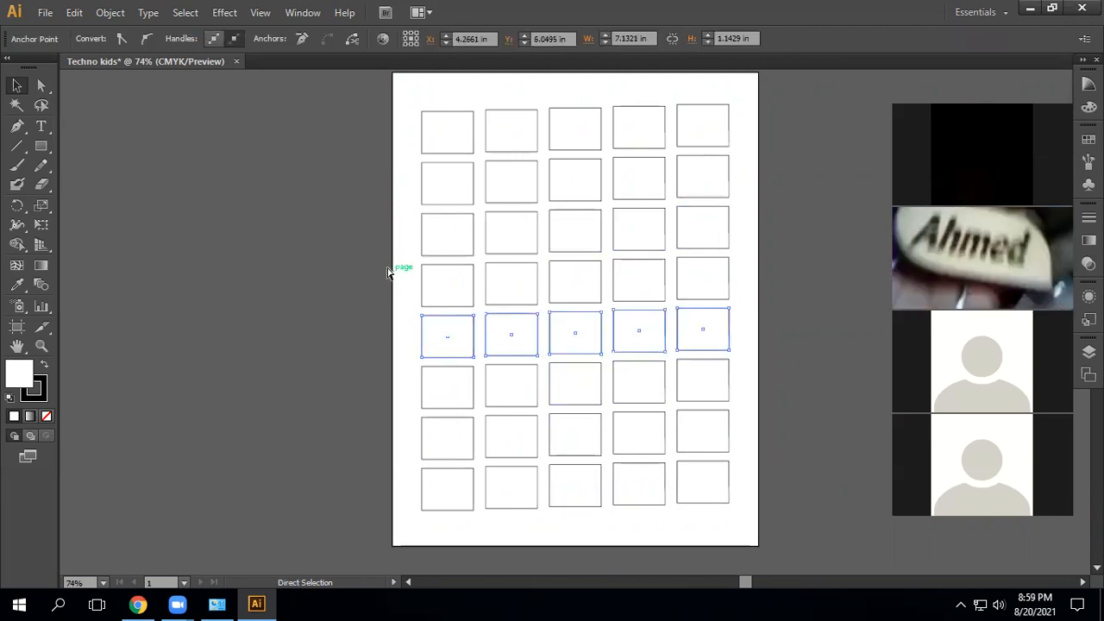
pyautogui.moveTo(398, 239); pyautogui.dragTo(730, 250)
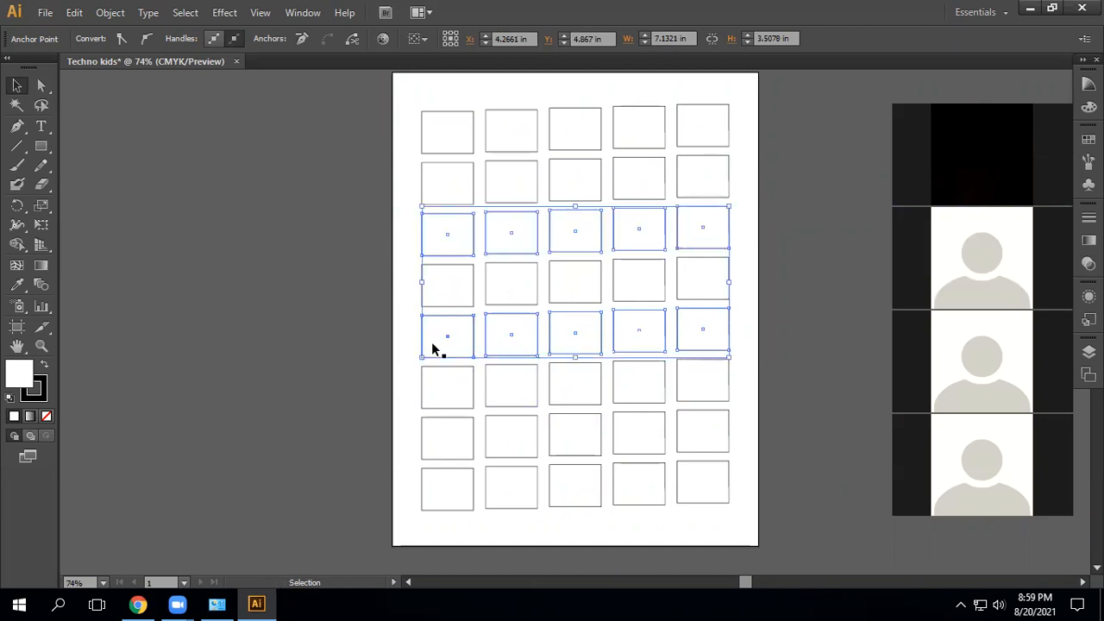
pyautogui.click(400, 347)
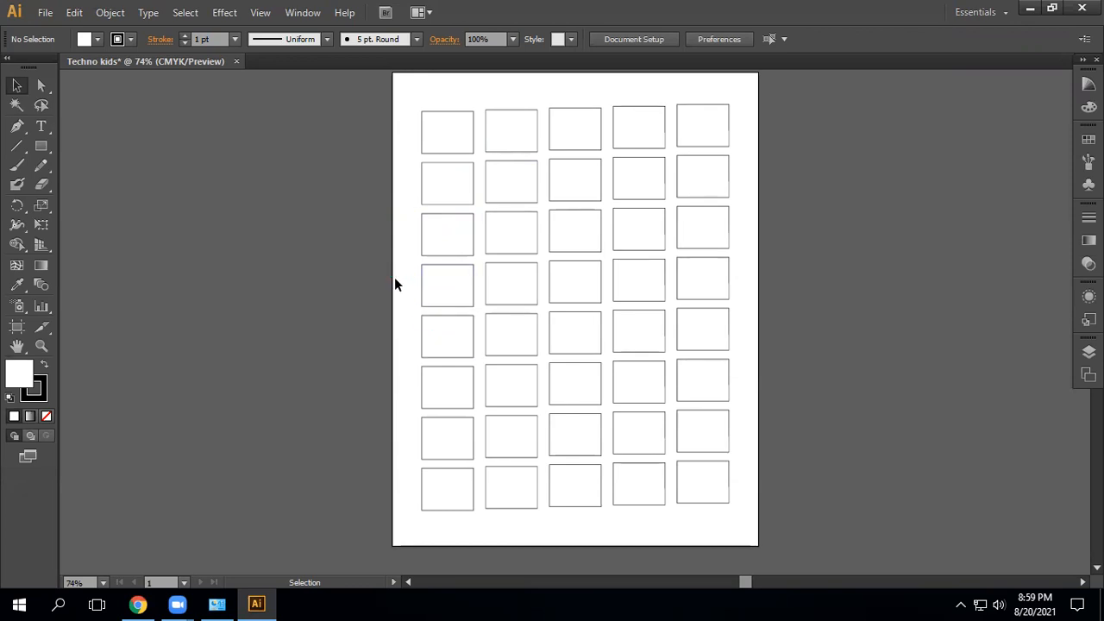
pyautogui.scroll(-1, 427, 486)
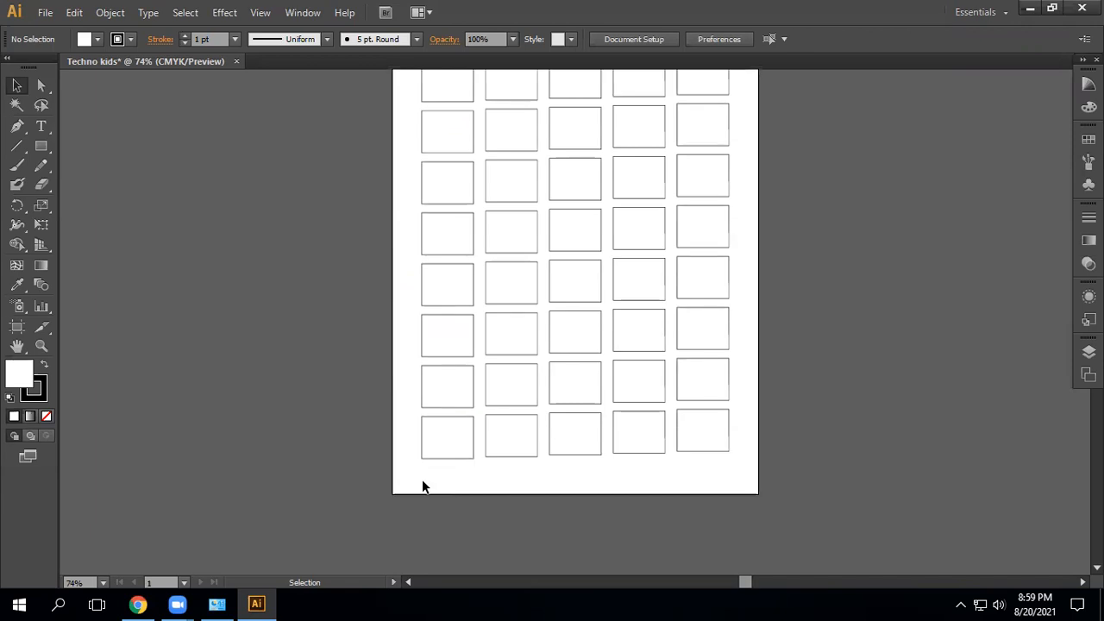
# Try deleting the second, fourth, sixth and eighth rows of rectangles together, and undo the deletion.
pyautogui.moveTo(399, 437); pyautogui.dragTo(765, 435)
pyautogui.moveTo(400, 328); pyautogui.dragTo(740, 338)
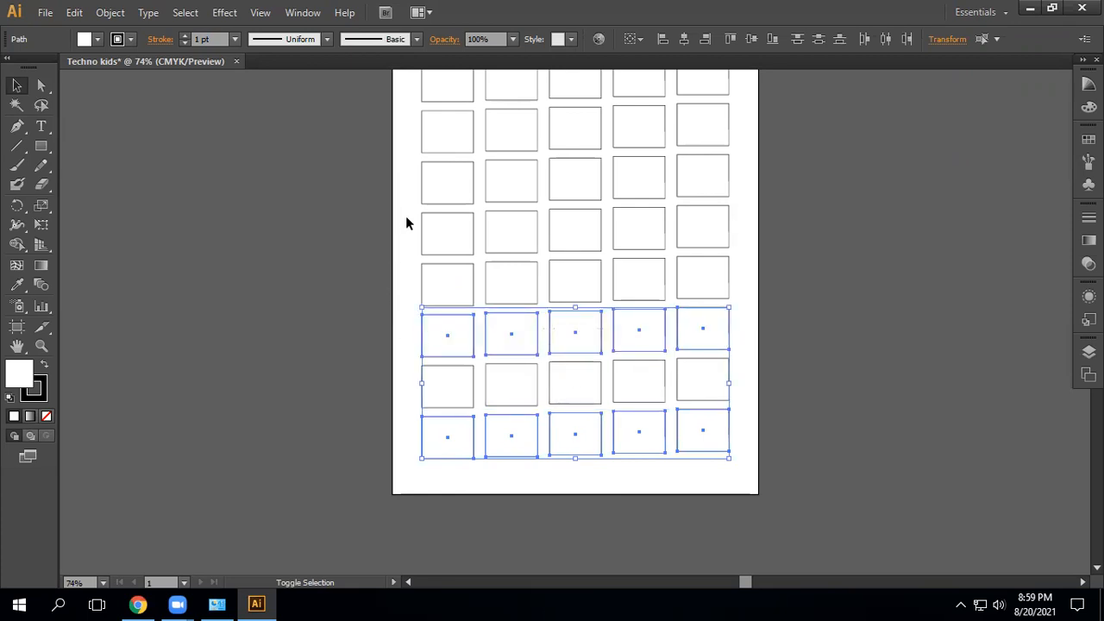
pyautogui.moveTo(407, 215); pyautogui.dragTo(747, 224)
pyautogui.scroll(1, 360, 293)
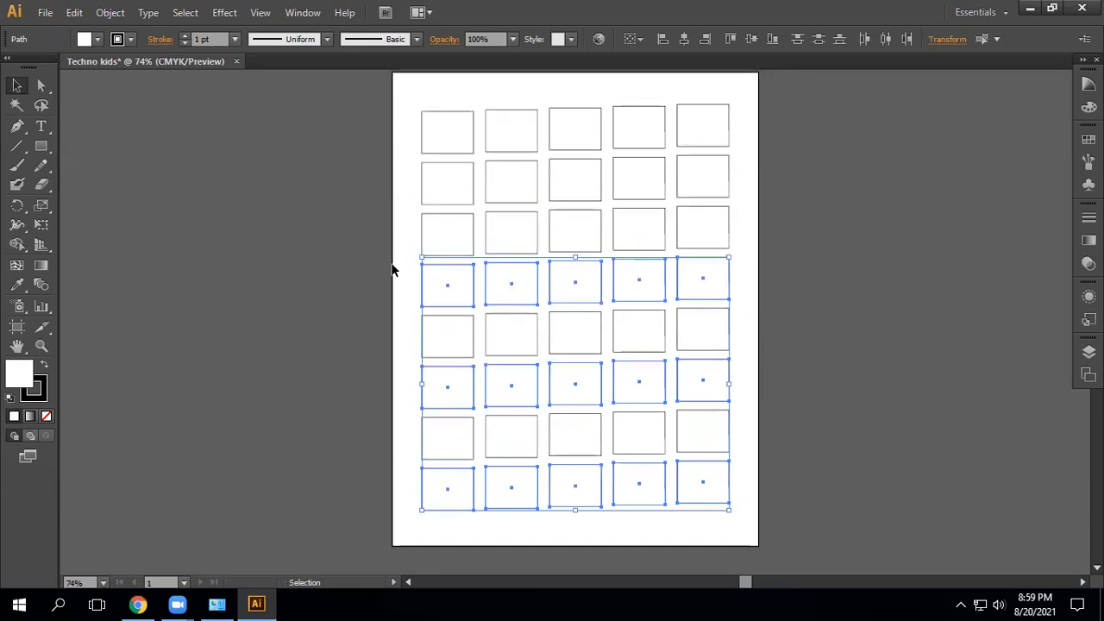
pyautogui.moveTo(416, 187); pyautogui.dragTo(739, 177)
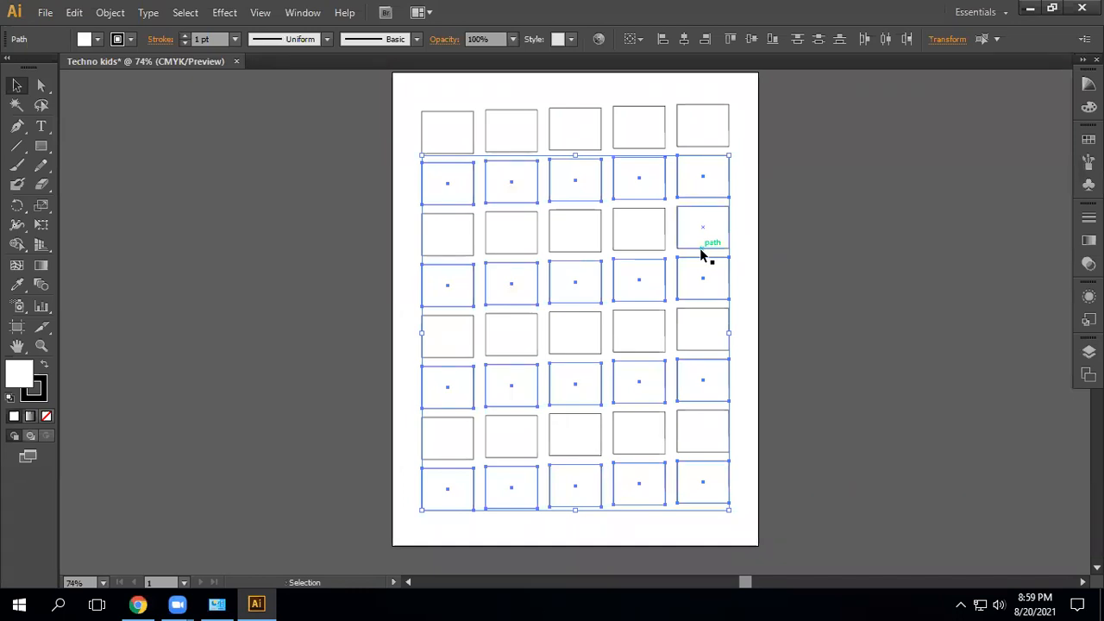
pyautogui.press('Delete')
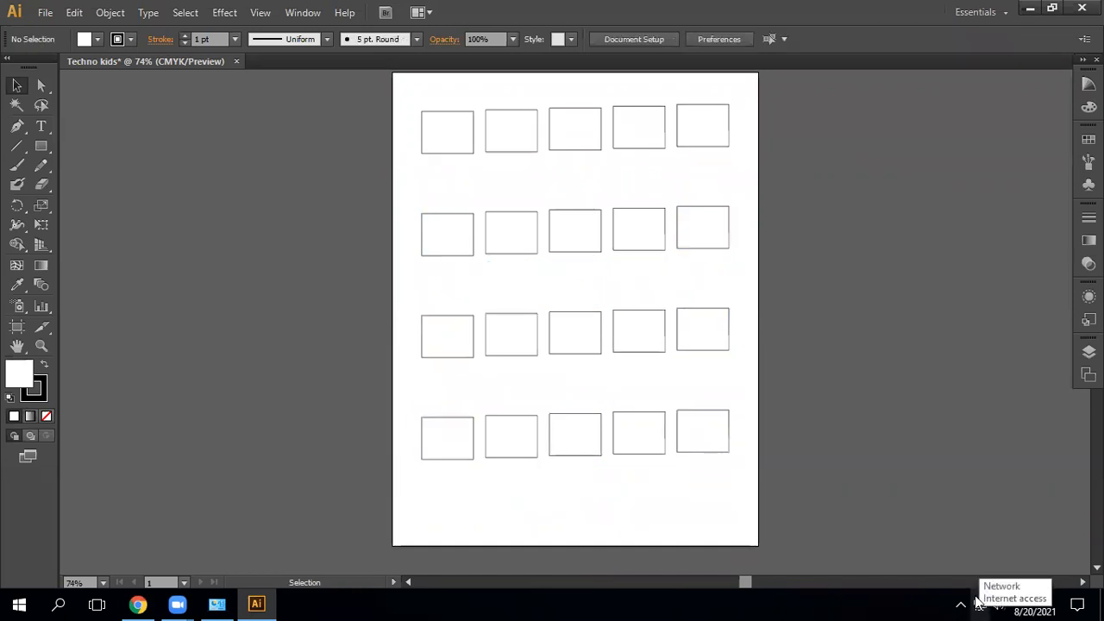
pyautogui.hotkey('ctrl', 'z')
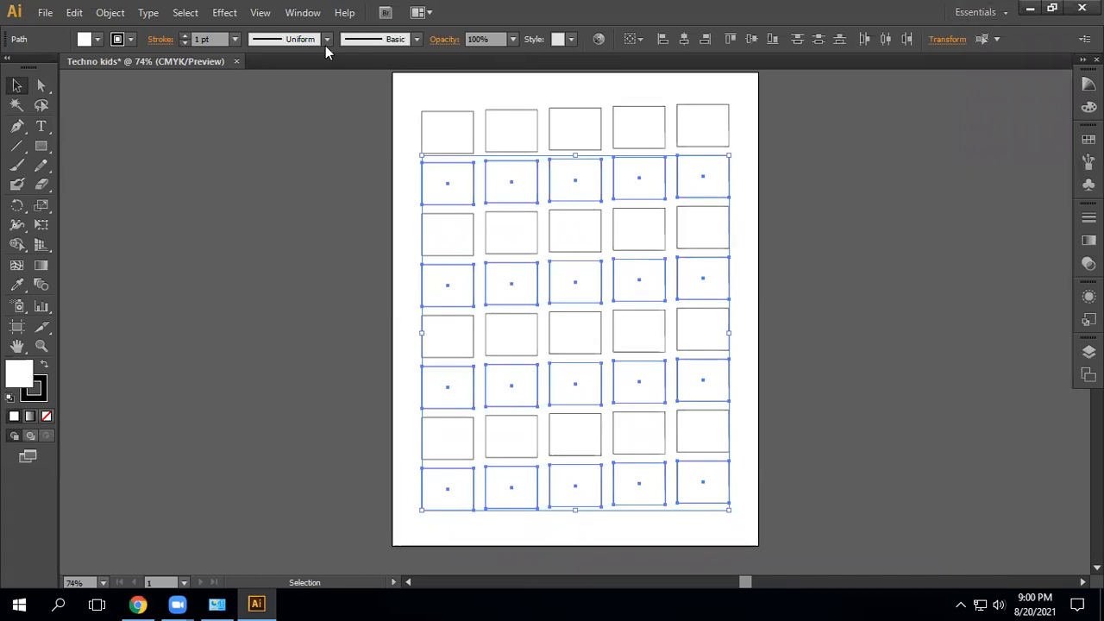
# Select every rectangle in the grid and delete them all to empty the page.
pyautogui.press('a')
pyautogui.press('v')
pyautogui.hotkey('ctrl', 'a')
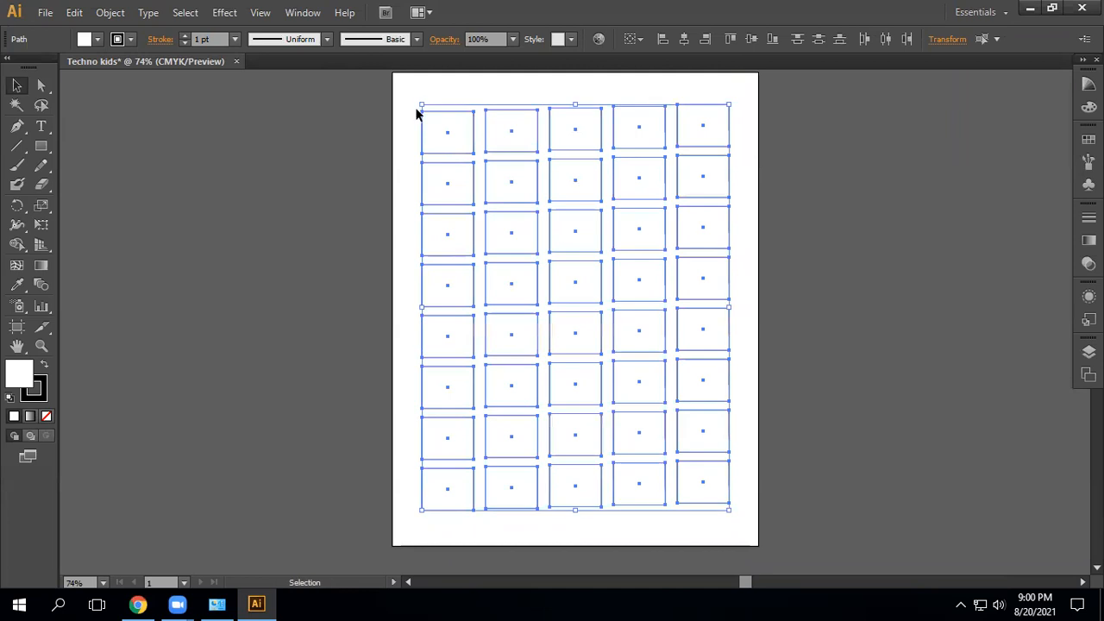
pyautogui.press('Delete')
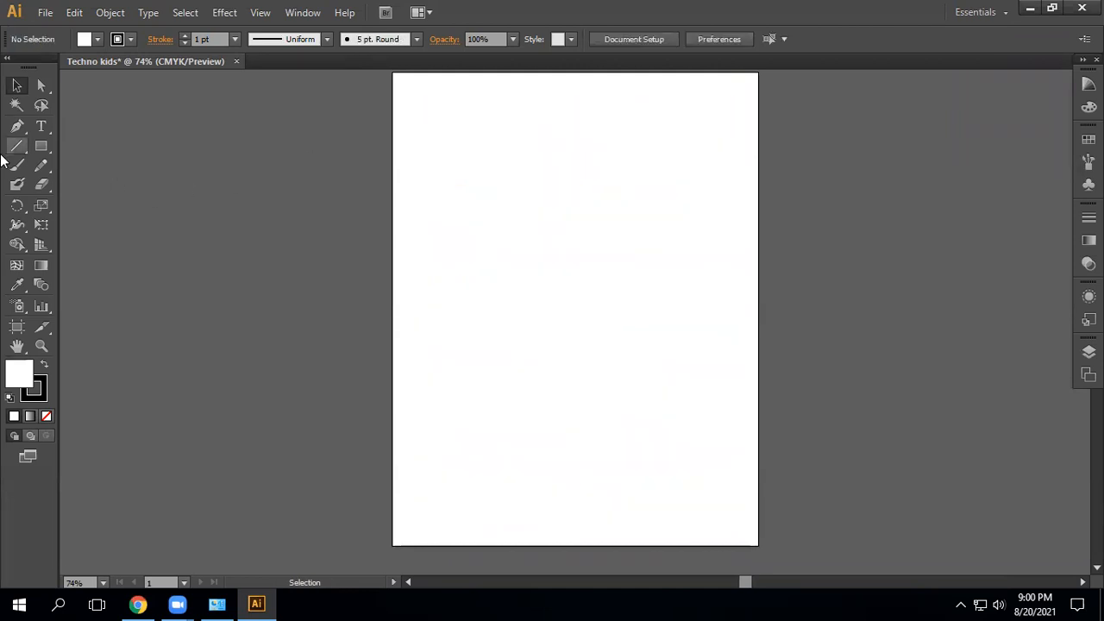
# Draw a small, nearly square rectangle in the upper left area of the page with the Rectangle tool.
pyautogui.click(41, 146)
pyautogui.moveTo(438, 143)
pyautogui.mouseDown()
pyautogui.moveTo(500, 183)
pyautogui.moveTo(505, 212)
pyautogui.mouseUp()
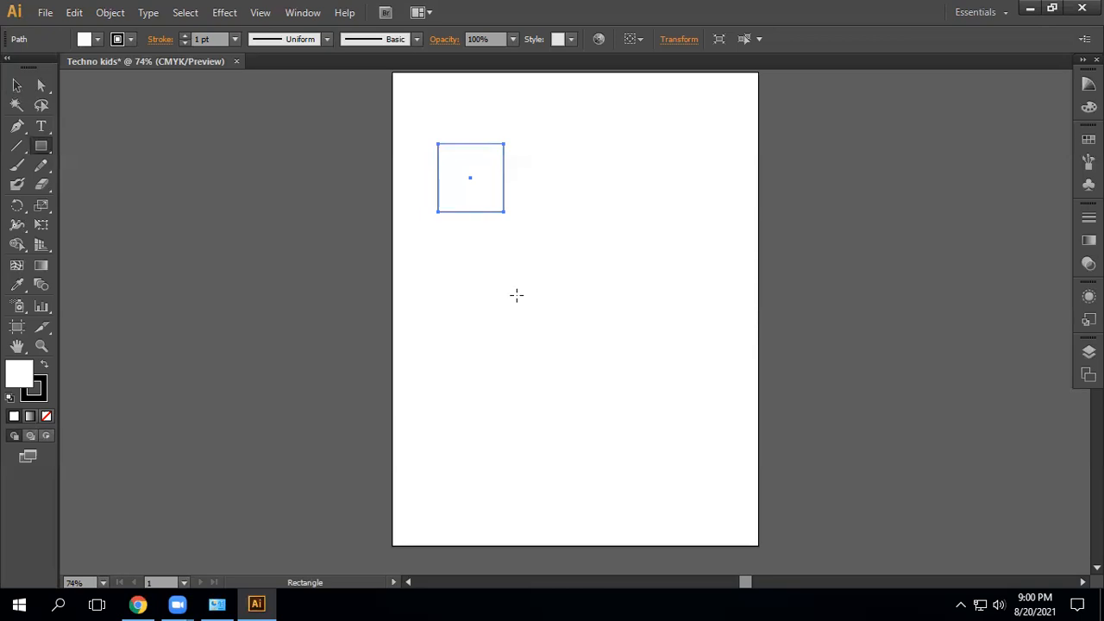
pyautogui.press('v')
pyautogui.press('m')
pyautogui.press('alt')
pyautogui.press('alt')
# Practise zooming in and out on the rectangle, ending at 300% with the whole shape in view.
pyautogui.scroll(1, 483, 179)
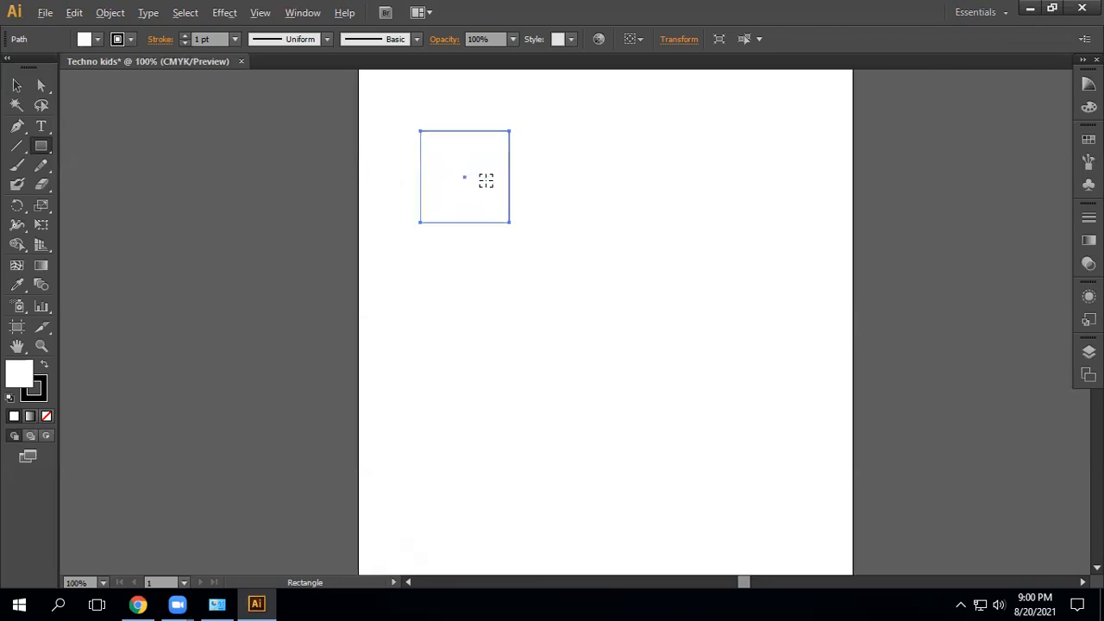
pyautogui.scroll(-1, 486, 180)
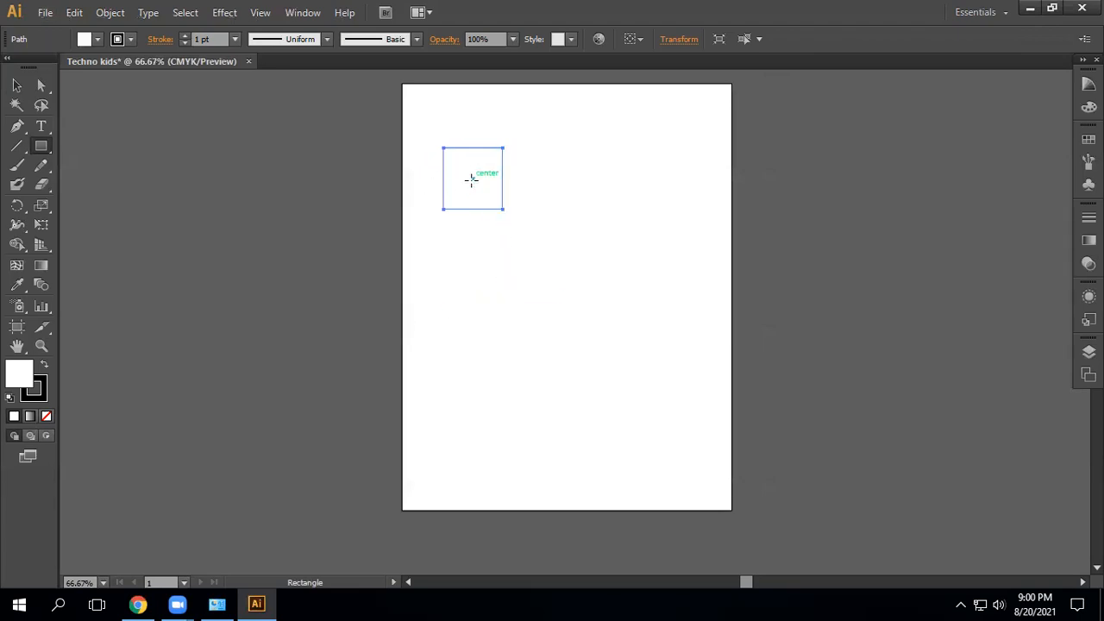
pyautogui.scroll(2, 471, 179)
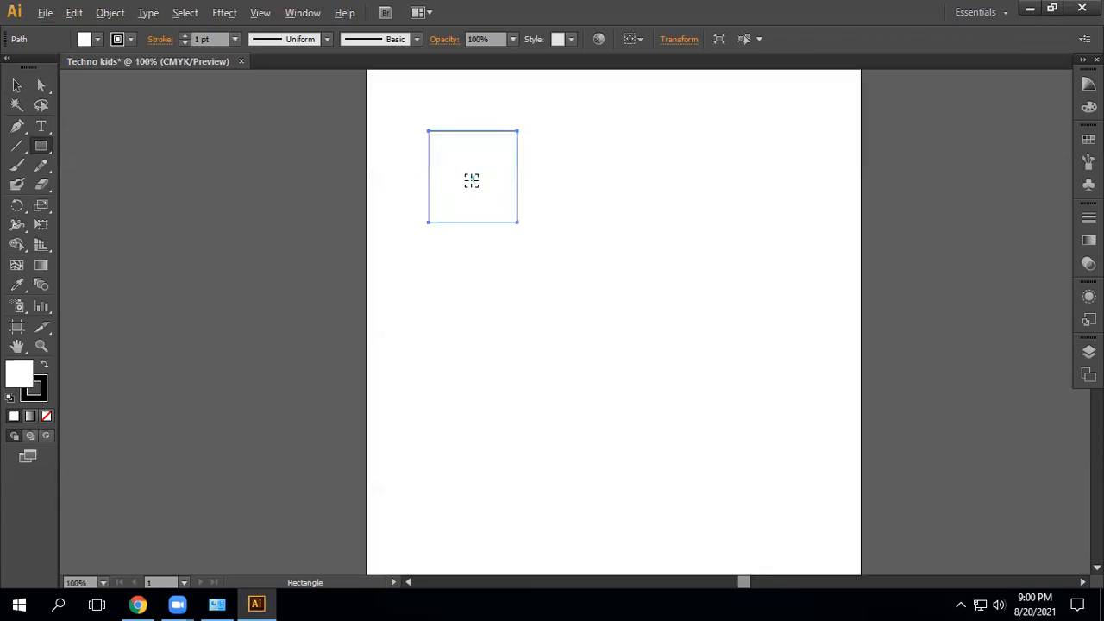
pyautogui.scroll(1, 471, 179)
pyautogui.scroll(1, 485, 230)
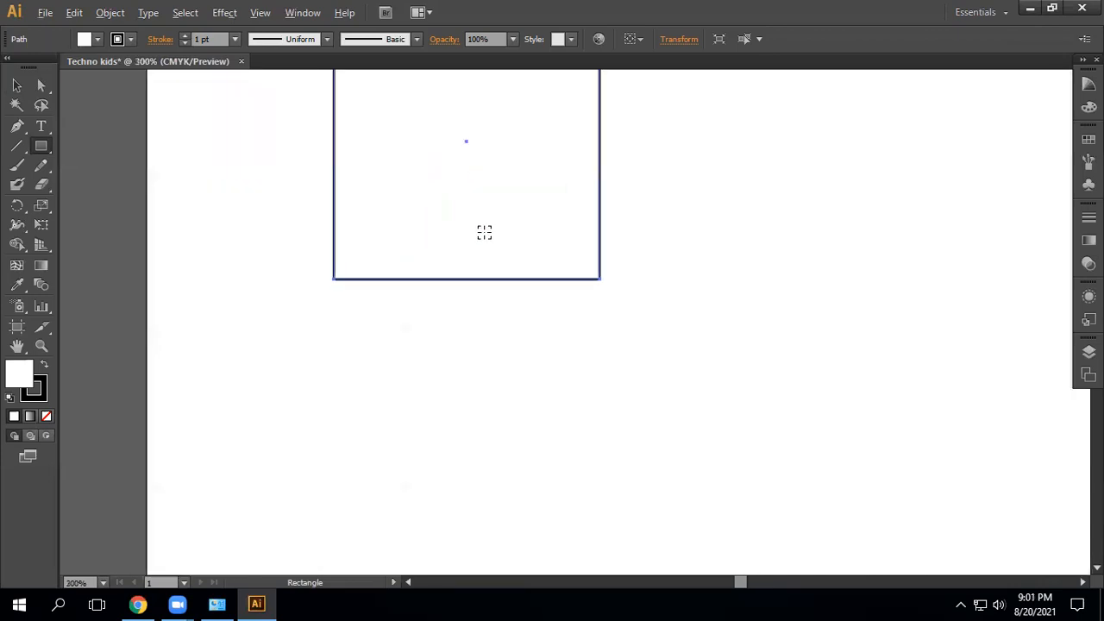
pyautogui.scroll(5, 501, 392)
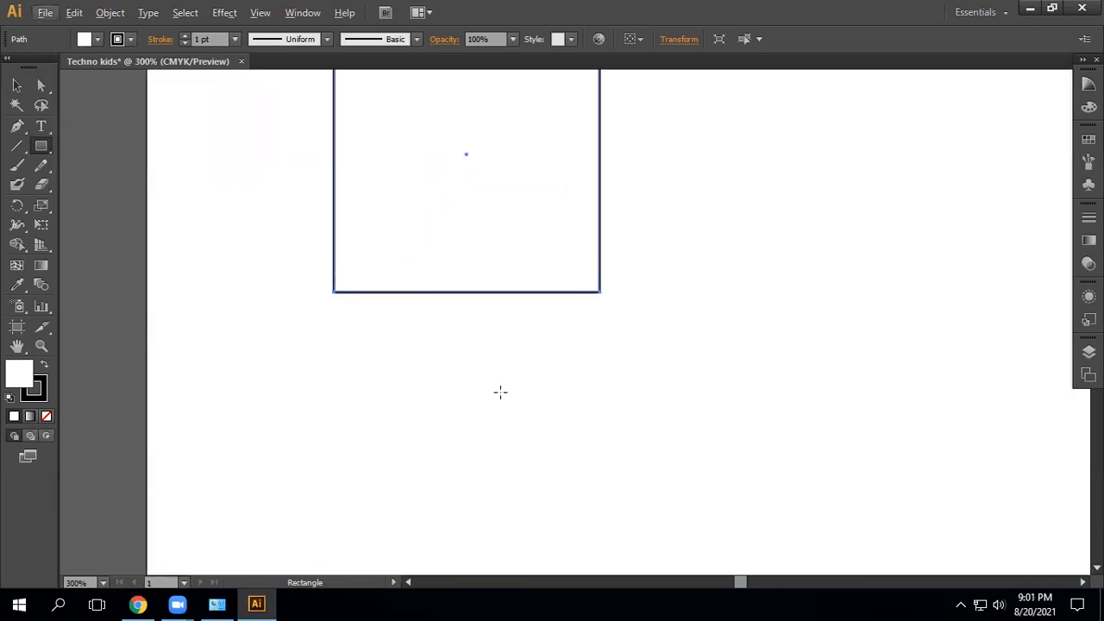
pyautogui.scroll(1, 500, 392)
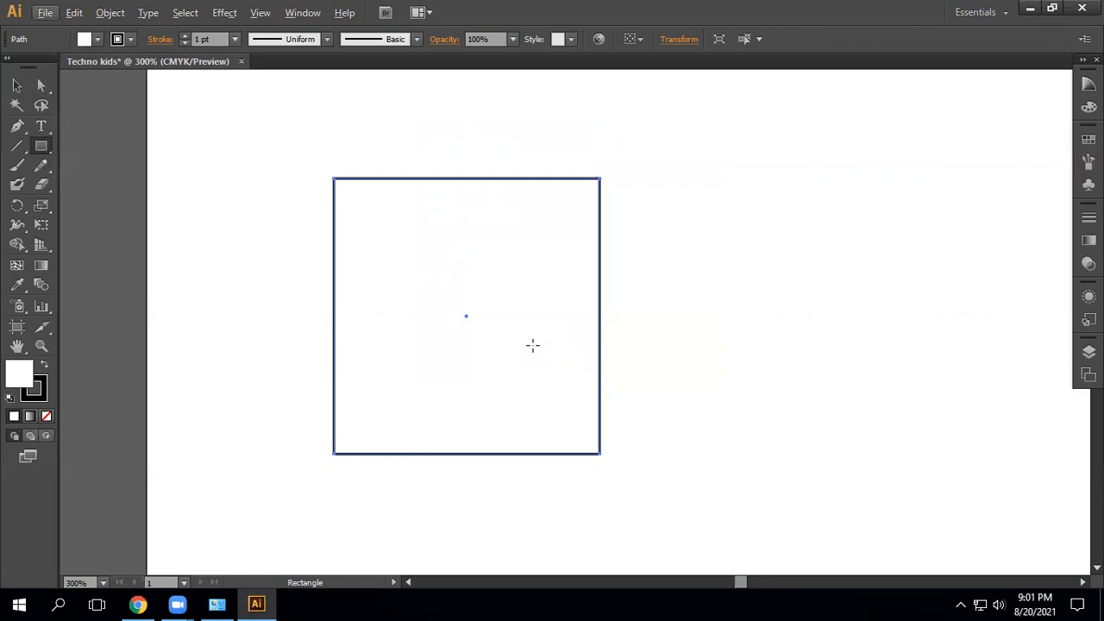
# Zoom back out to 66.67% and pan until the whole page is centred in the view.
pyautogui.press('v')
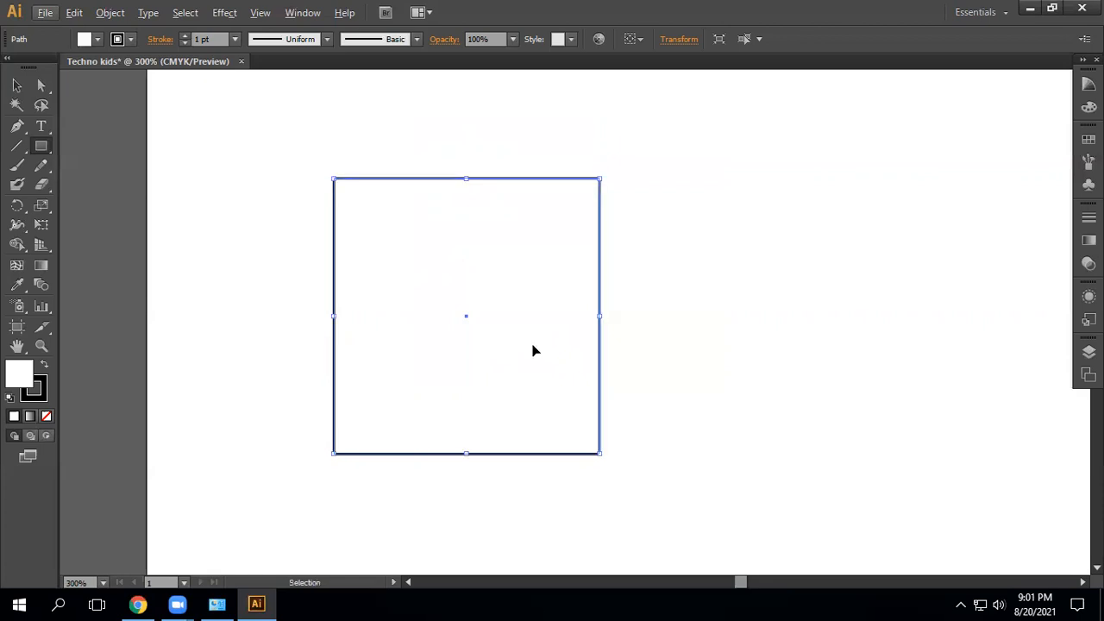
pyautogui.hotkey('ctrl', '+')
pyautogui.hotkey('ctrl', '-')
pyautogui.hotkey('ctrl', '-')
pyautogui.hotkey('ctrl', '-')
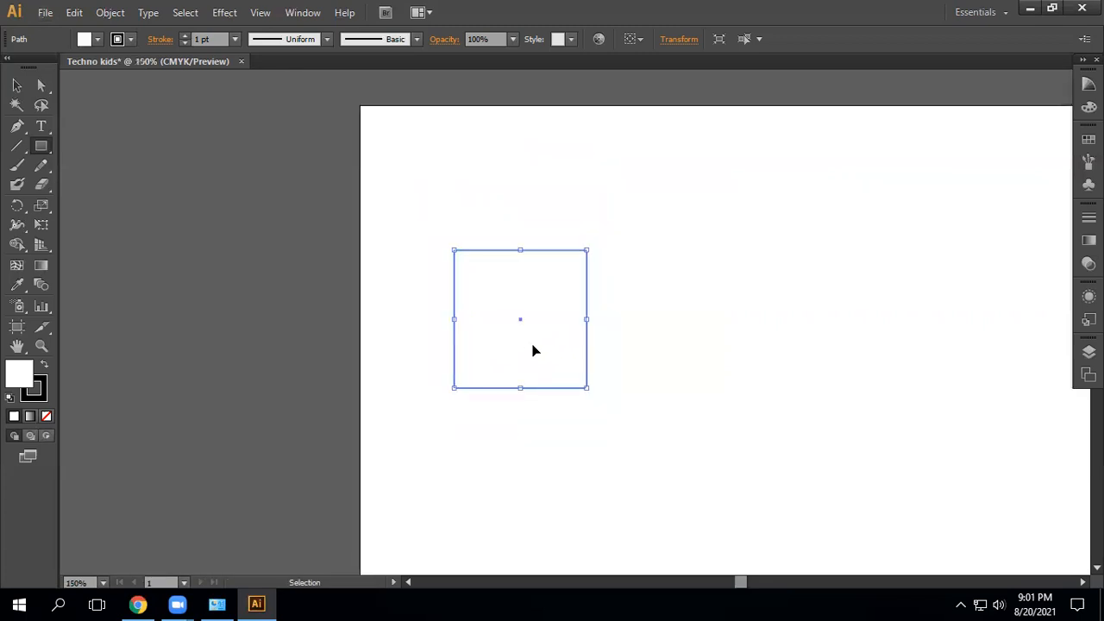
pyautogui.press('m')
pyautogui.scroll(-2, 583, 232)
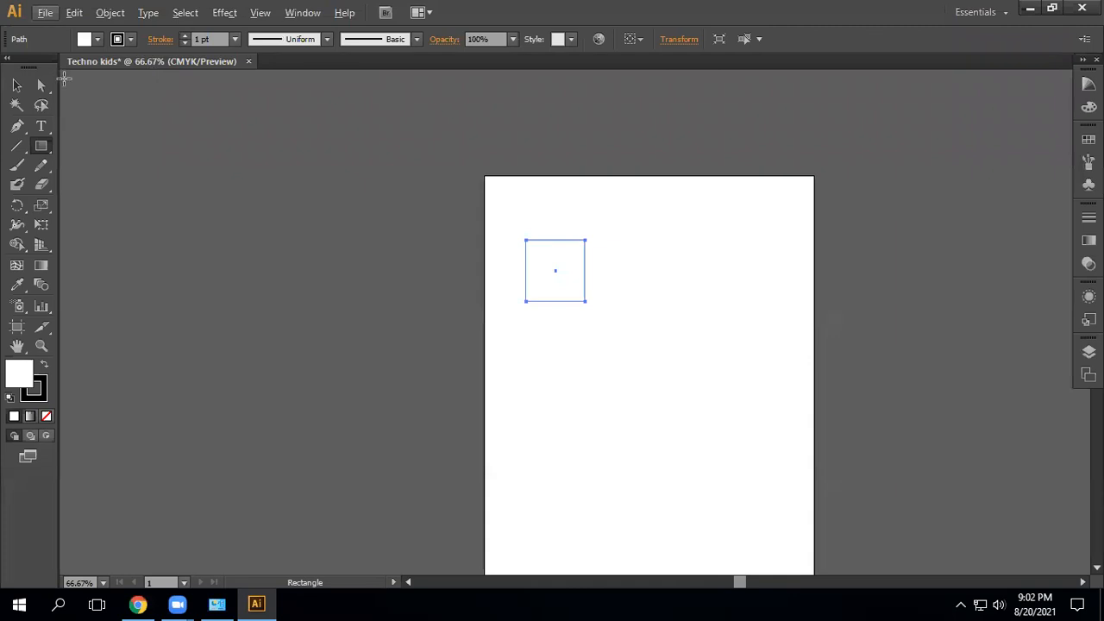
pyautogui.press('space')
pyautogui.moveTo(667, 296); pyautogui.dragTo(562, 219)
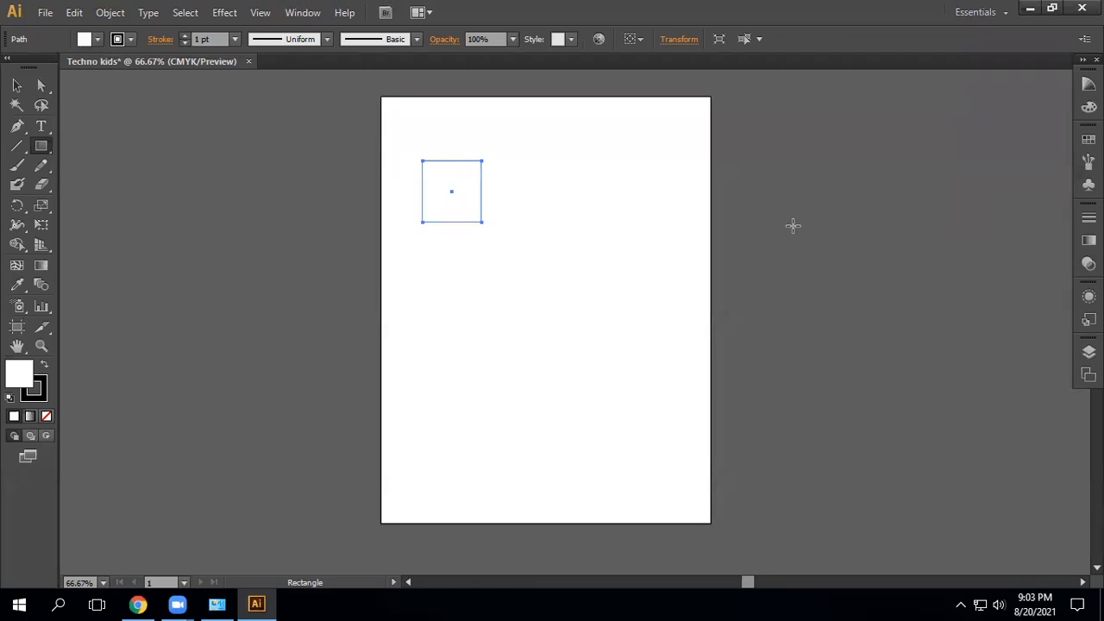
# Select the practice rectangle and delete it from the page.
pyautogui.click(18, 86)
pyautogui.moveTo(398, 136); pyautogui.dragTo(585, 317)
pyautogui.press('Delete')
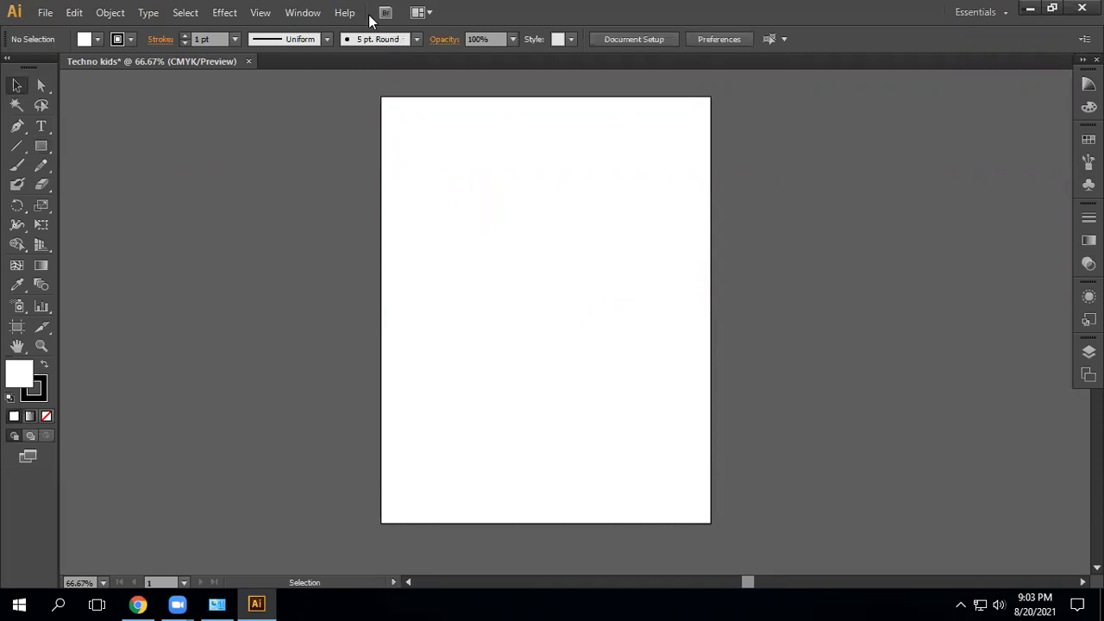
# Draw a small tilted five-point star in the page's upper left corner and a larger upright one below it with the Star tool.
pyautogui.click(49, 144)
pyautogui.click(48, 144)
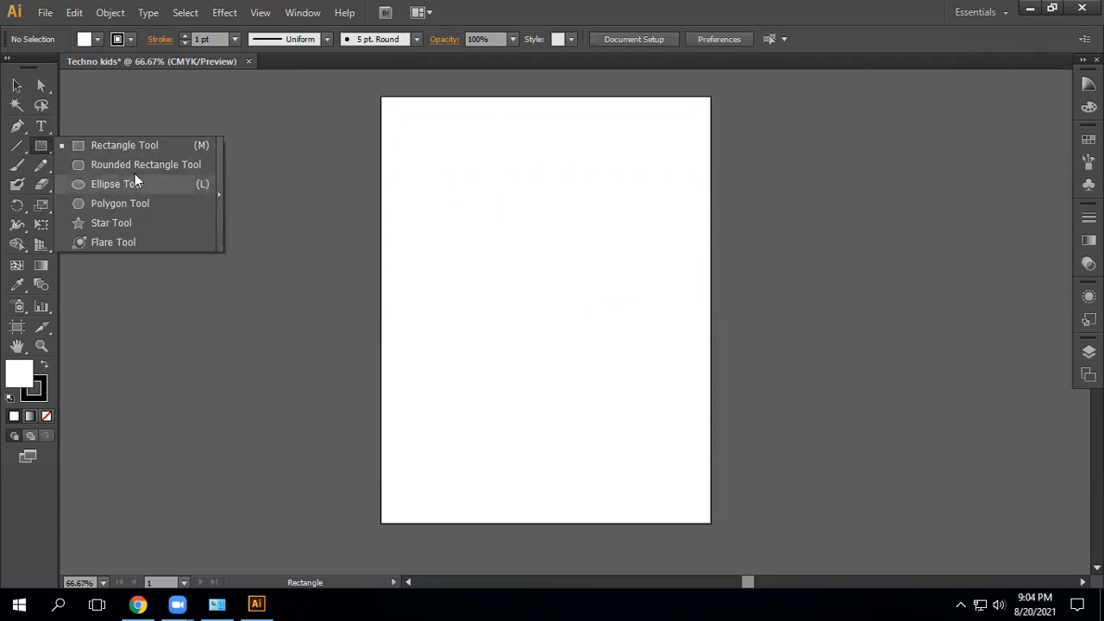
pyautogui.click(112, 222)
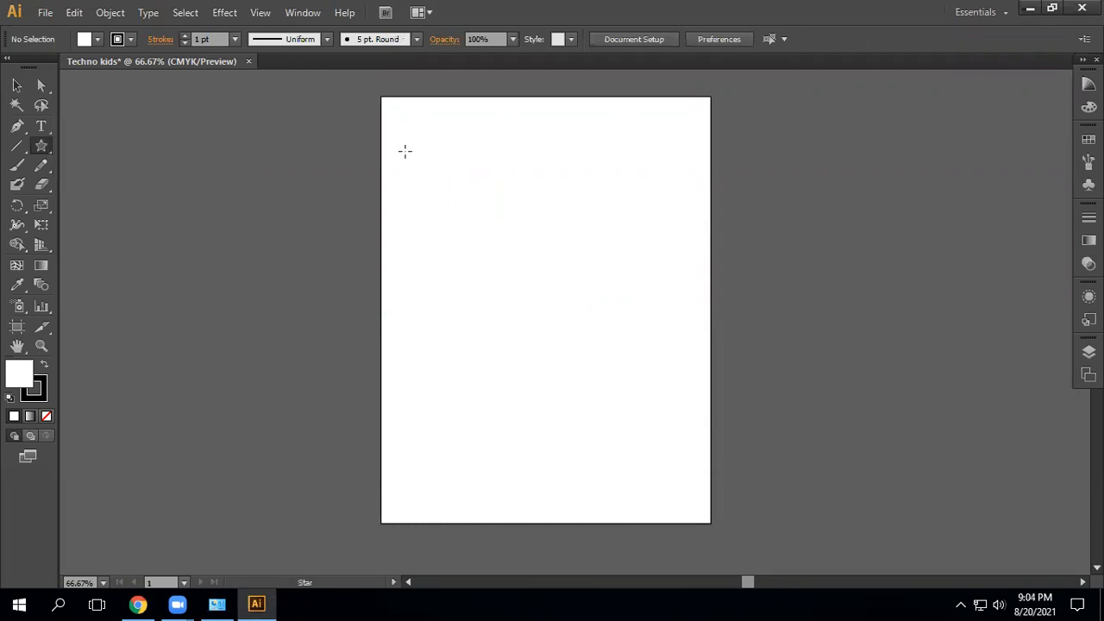
pyautogui.moveTo(404, 129); pyautogui.dragTo(425, 151)
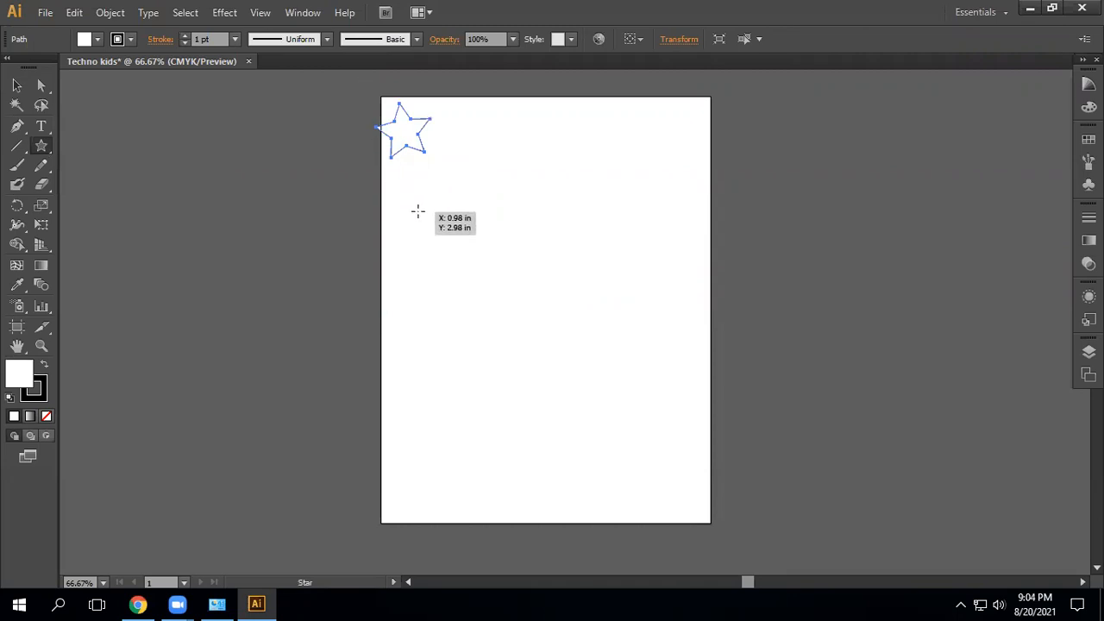
pyautogui.moveTo(436, 214); pyautogui.dragTo(475, 253)
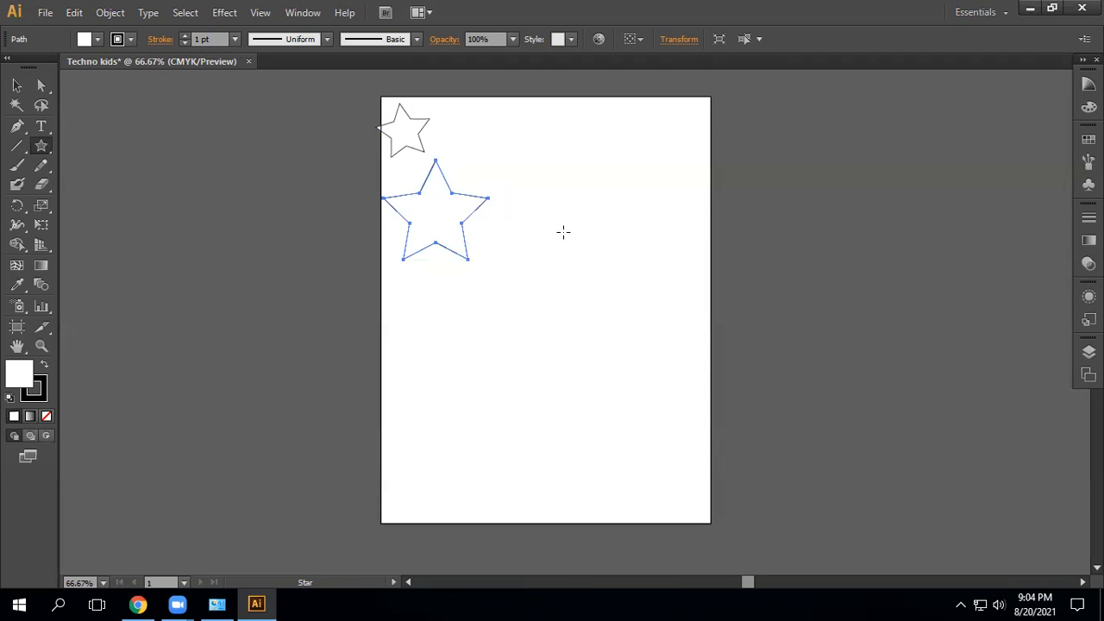
# Create a three-point star with radii of 1.4141 in and 0.7071 in to the right of the large star.
pyautogui.click(564, 231)
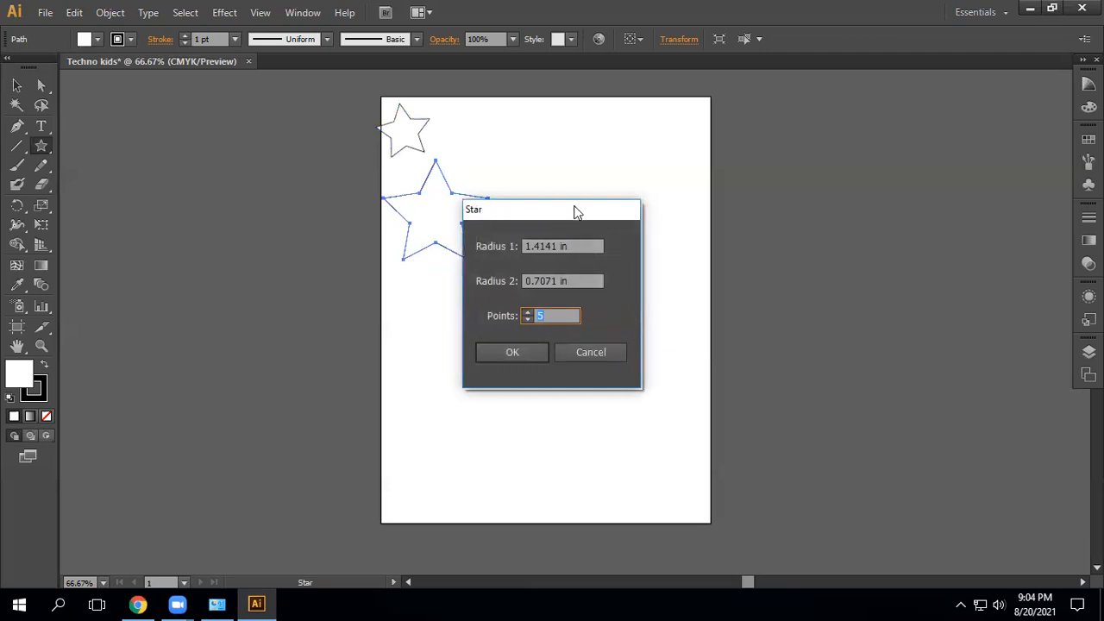
pyautogui.moveTo(571, 207); pyautogui.dragTo(728, 141)
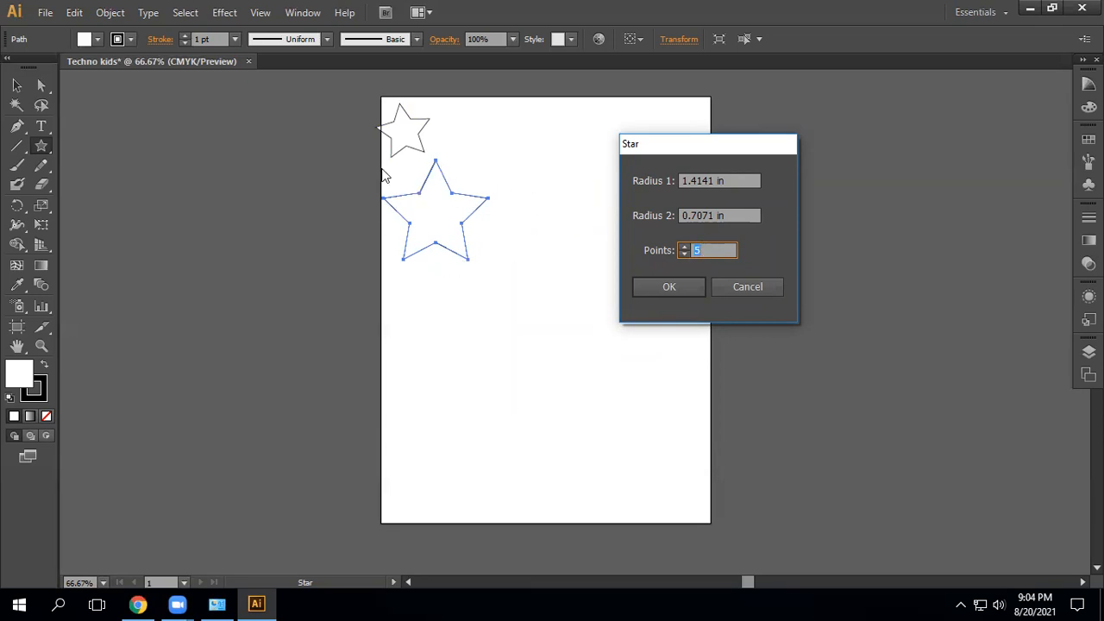
pyautogui.write('3')
pyautogui.click(682, 290)
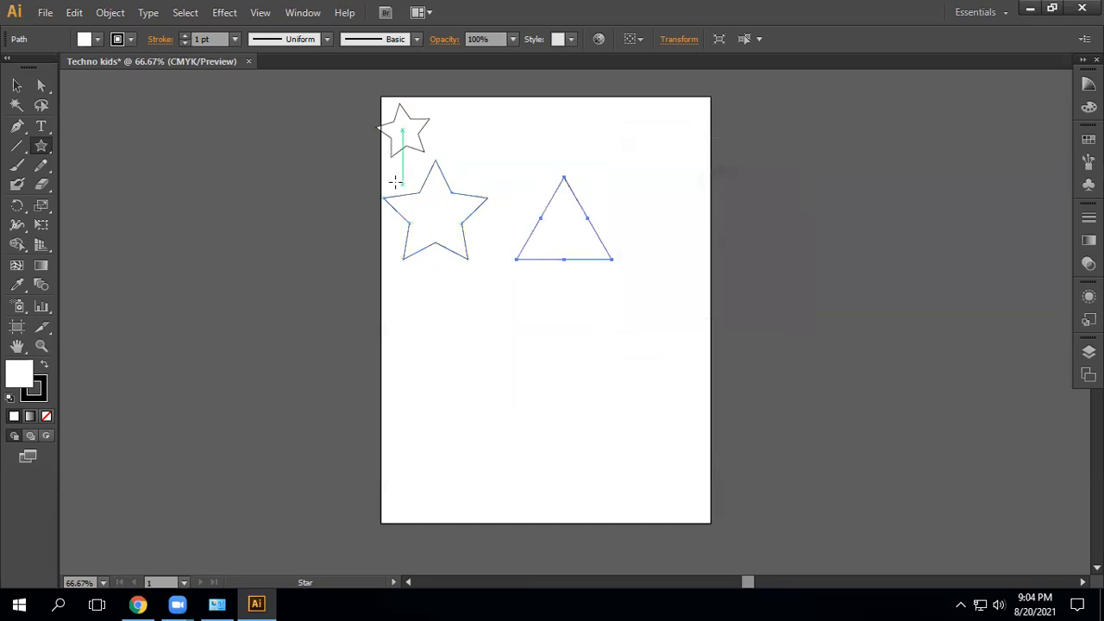
# Try twice to create a two-point star with radii of 1.4141 in and 0.7071 in, at the page's centre and lower down.
pyautogui.click(493, 325)
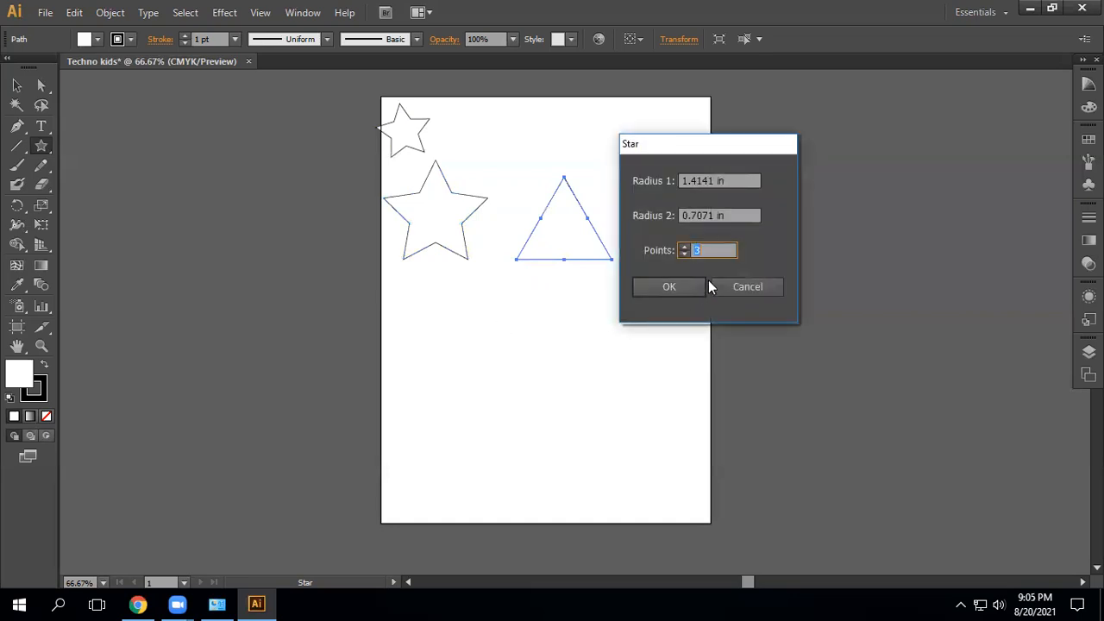
pyautogui.write('2')
pyautogui.click(680, 284)
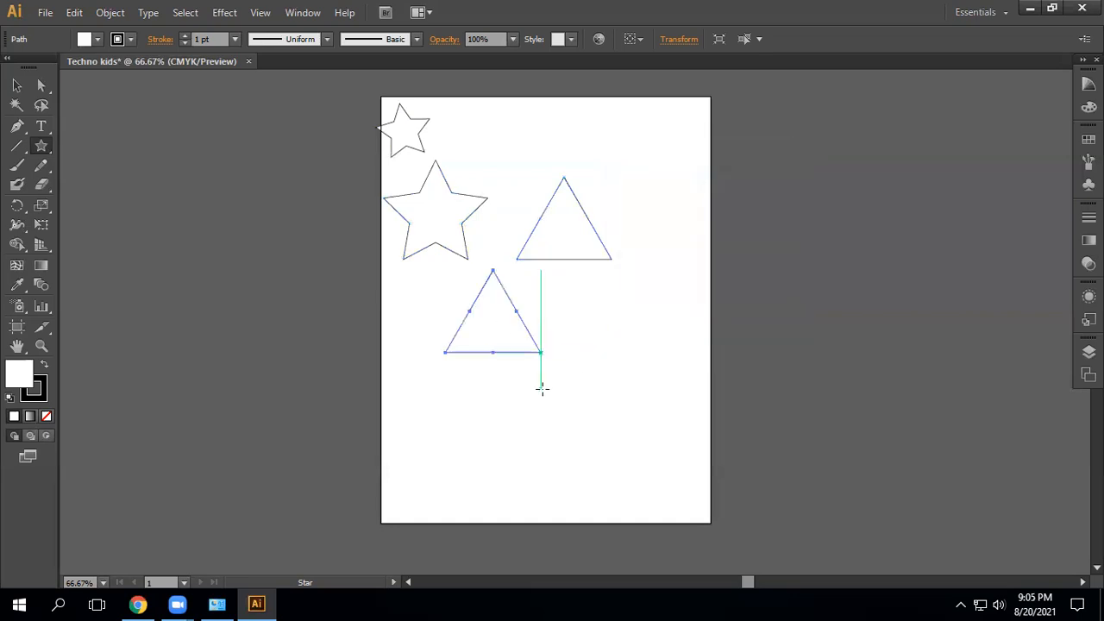
pyautogui.click(515, 429)
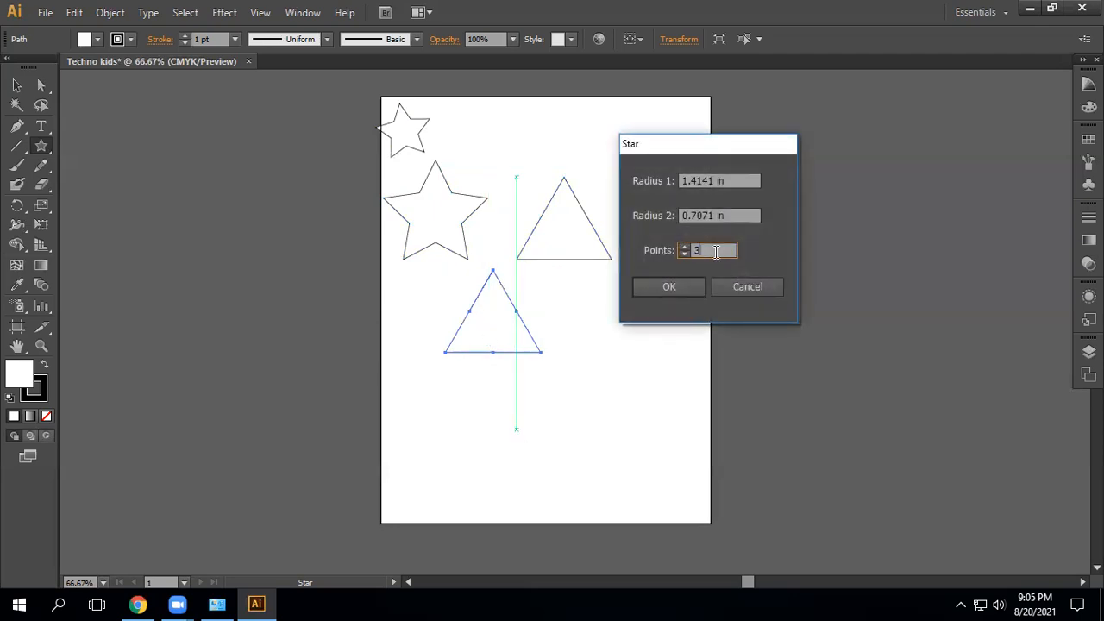
pyautogui.write('2')
pyautogui.click(697, 288)
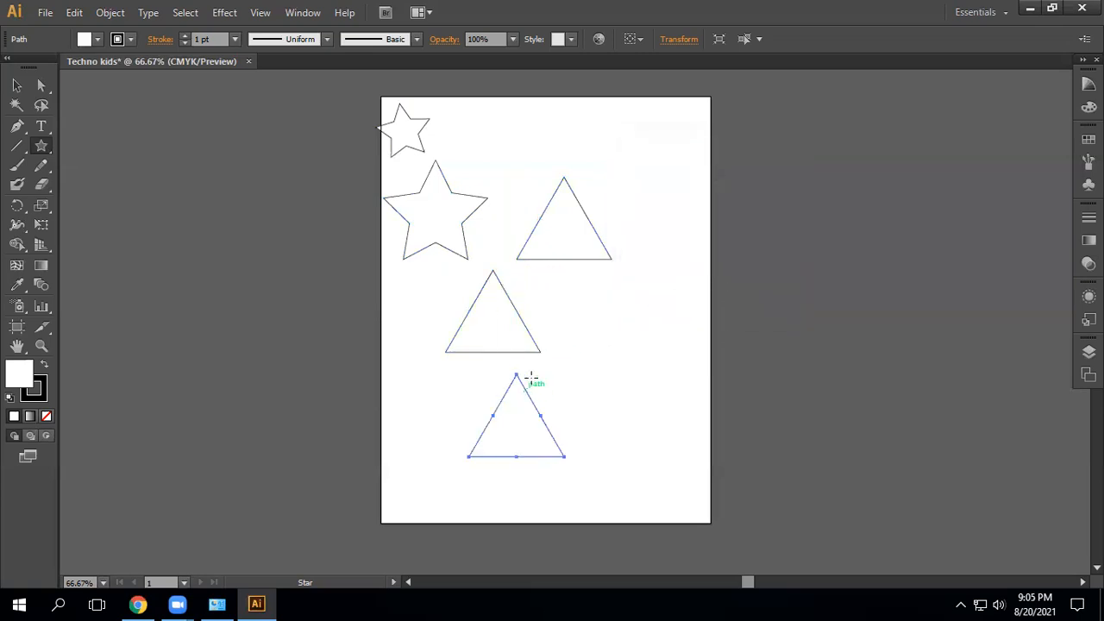
# Create a seven-point star with radii of 1.4141 in and 0.7071 in just below the upper triangle.
pyautogui.click(575, 293)
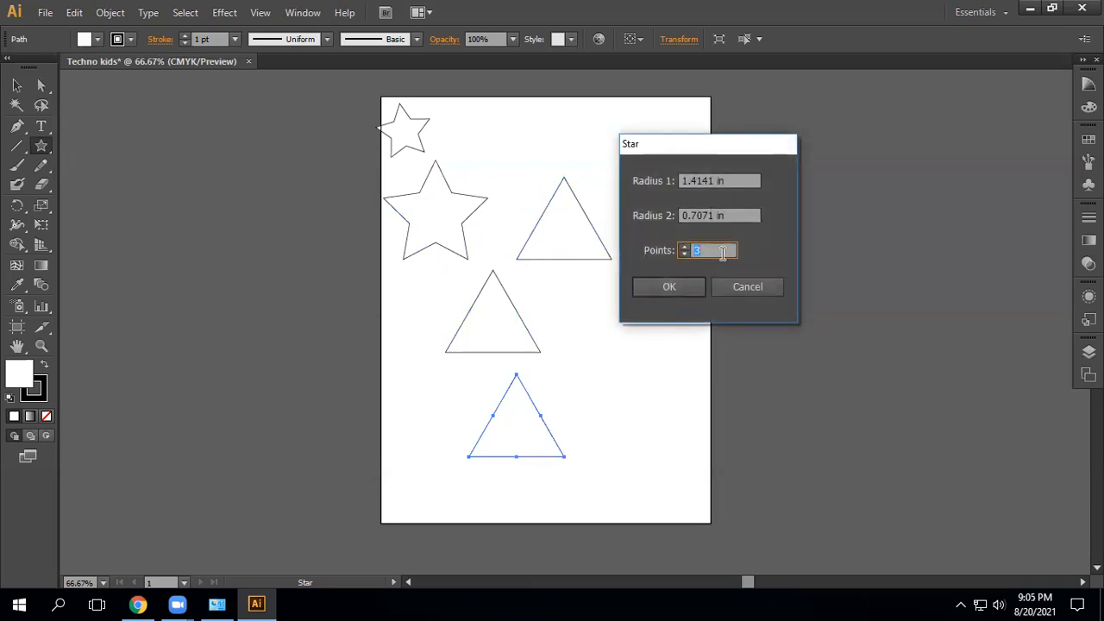
pyautogui.write('7')
pyautogui.click(665, 291)
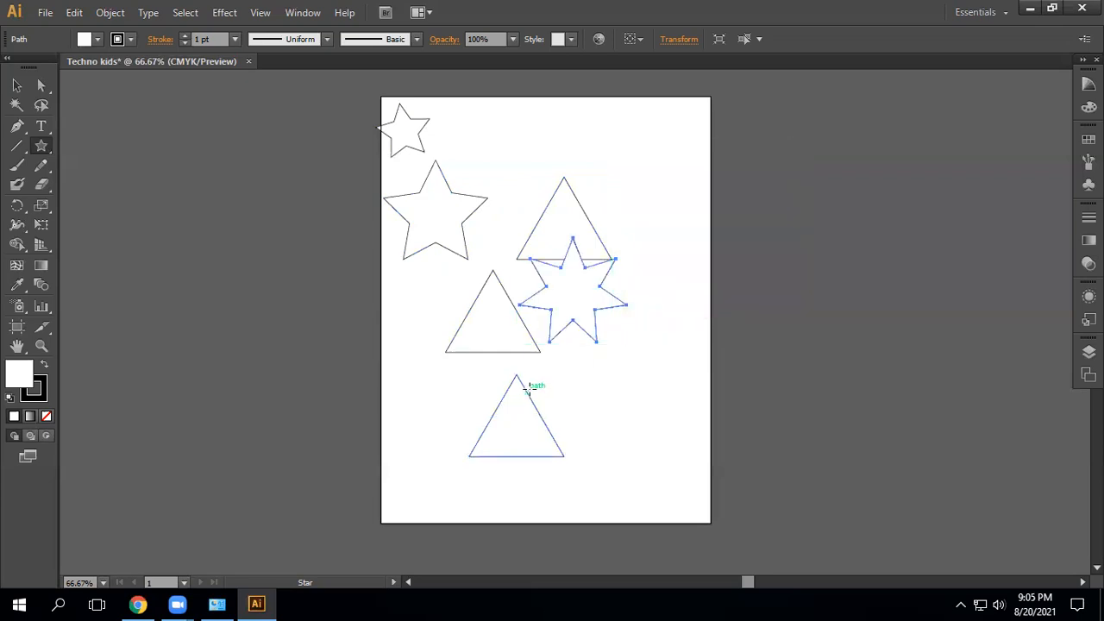
# Select all the stars and triangles on the page and delete them.
pyautogui.click(16, 86)
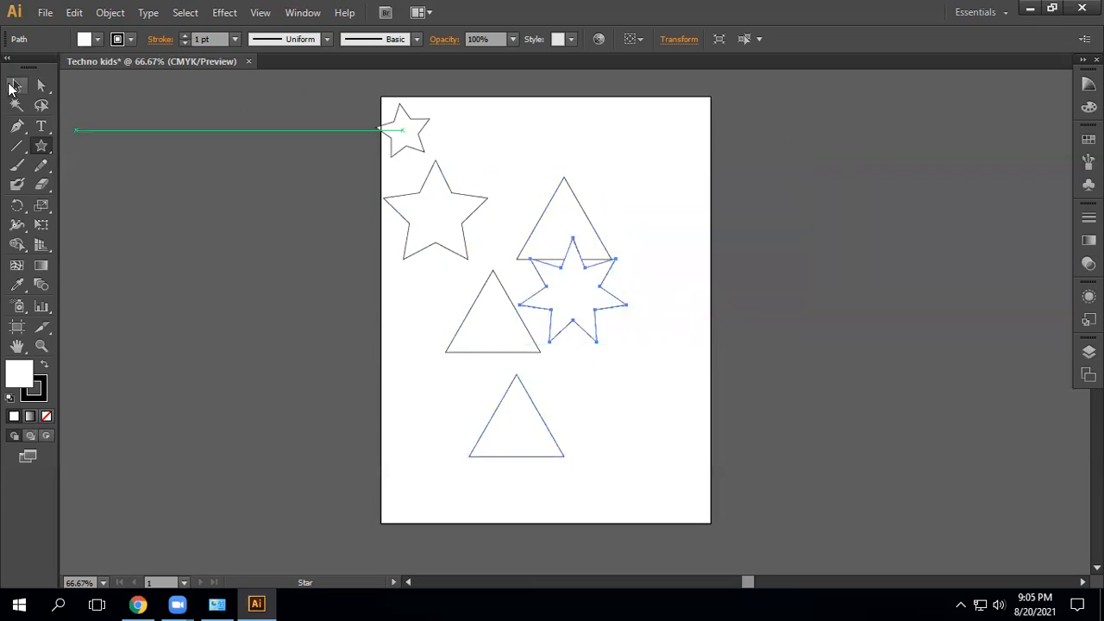
pyautogui.moveTo(360, 94); pyautogui.dragTo(680, 467)
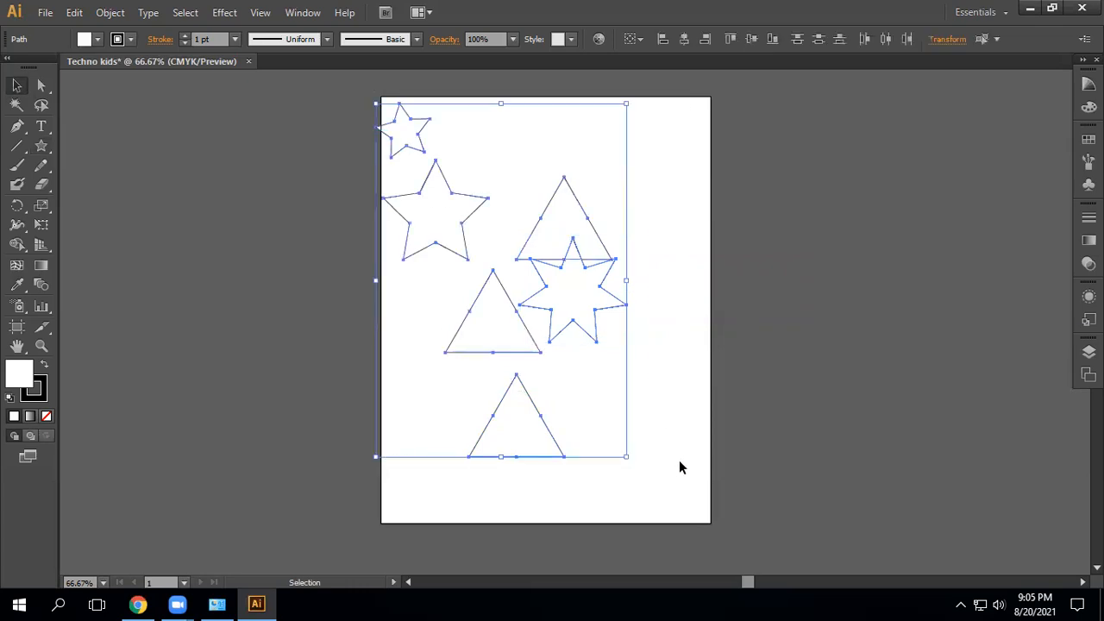
pyautogui.press('Delete')
# Draw a tilted hexagon over the page's upper-left corner and an upright hexagon with a radius of about 1.83 in below it.
pyautogui.click(52, 150)
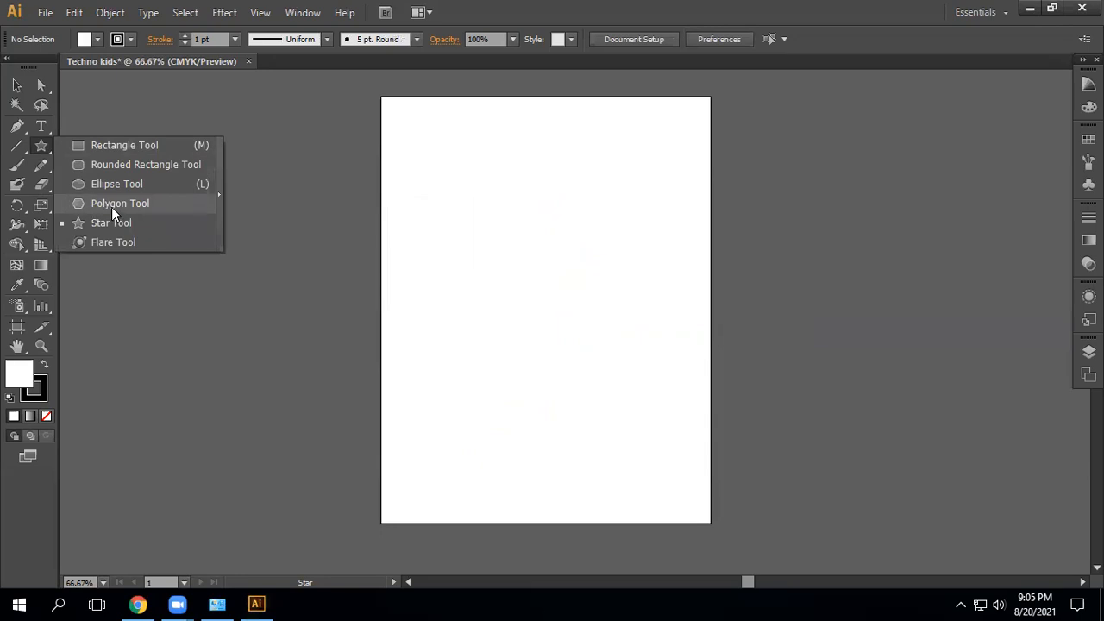
pyautogui.click(110, 203)
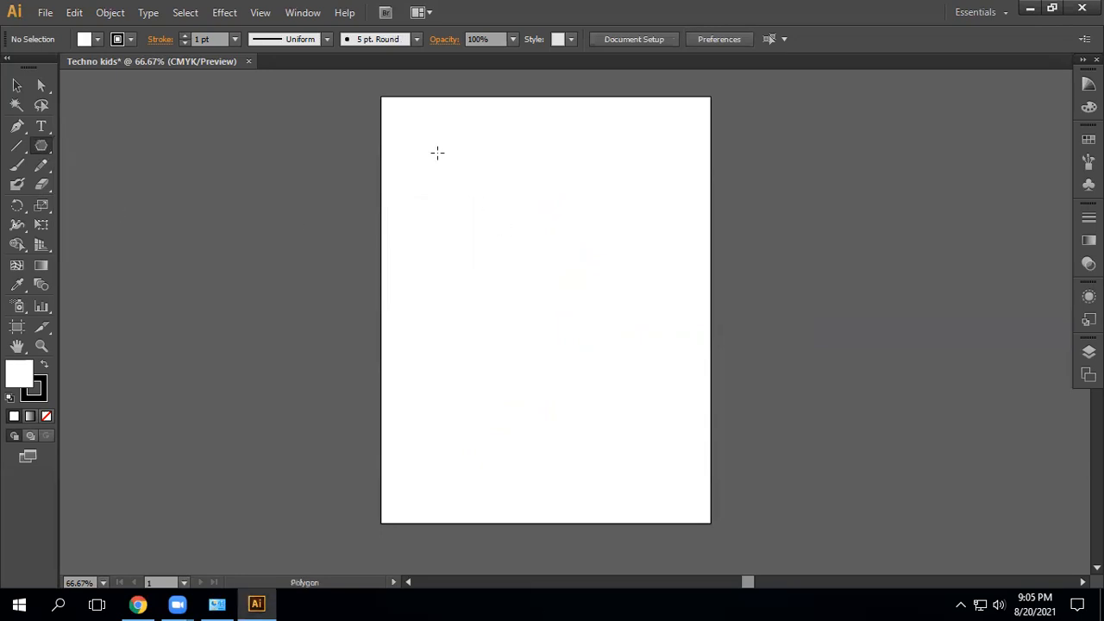
pyautogui.moveTo(434, 151); pyautogui.dragTo(479, 214)
pyautogui.moveTo(496, 285); pyautogui.dragTo(553, 323)
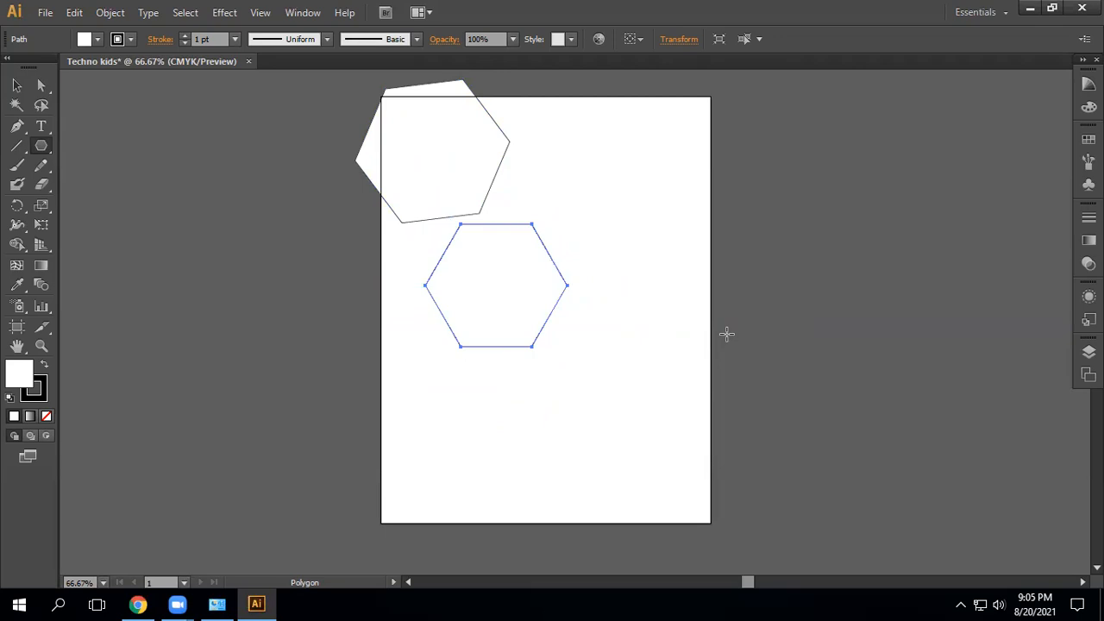
# Create a three-sided polygon with a radius of 1.8261 in to the lower right of the upright hexagon.
pyautogui.click(579, 379)
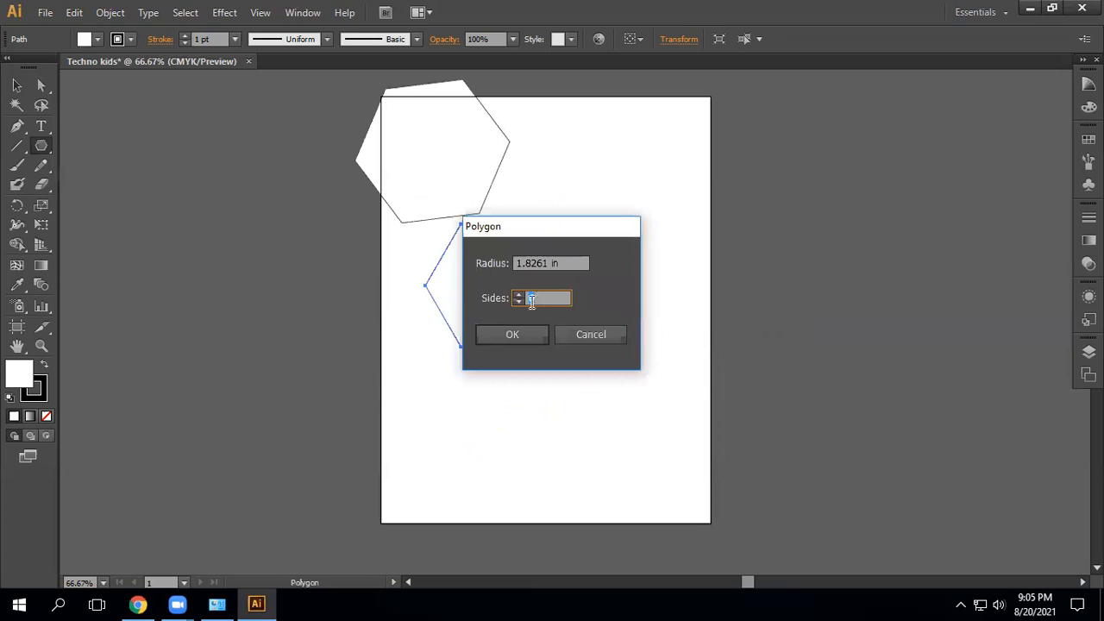
pyautogui.press('BackSpace')
pyautogui.write('3')
pyautogui.click(543, 335)
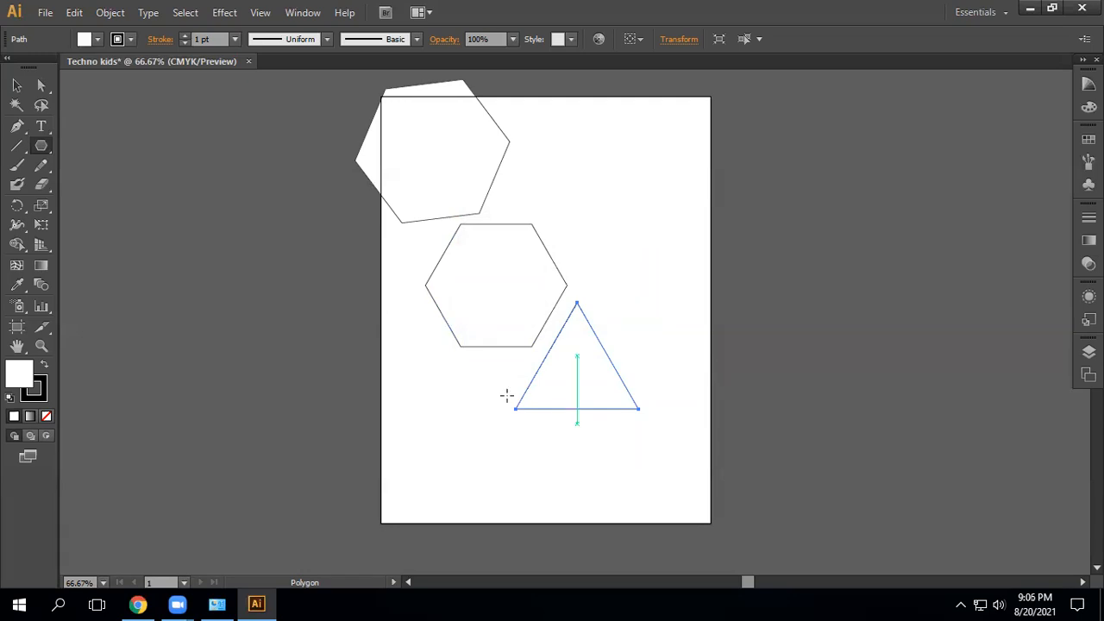
# Create a four-sided polygon with a radius of 1.8261 in below the upright hexagon, beside the triangle.
pyautogui.click(479, 406)
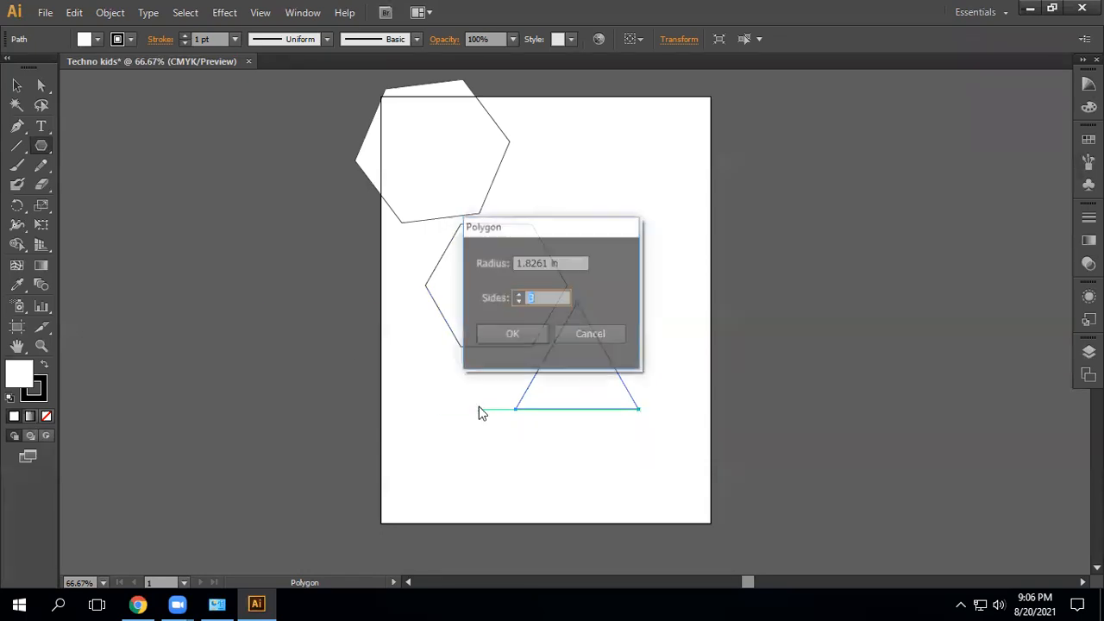
pyautogui.write('4')
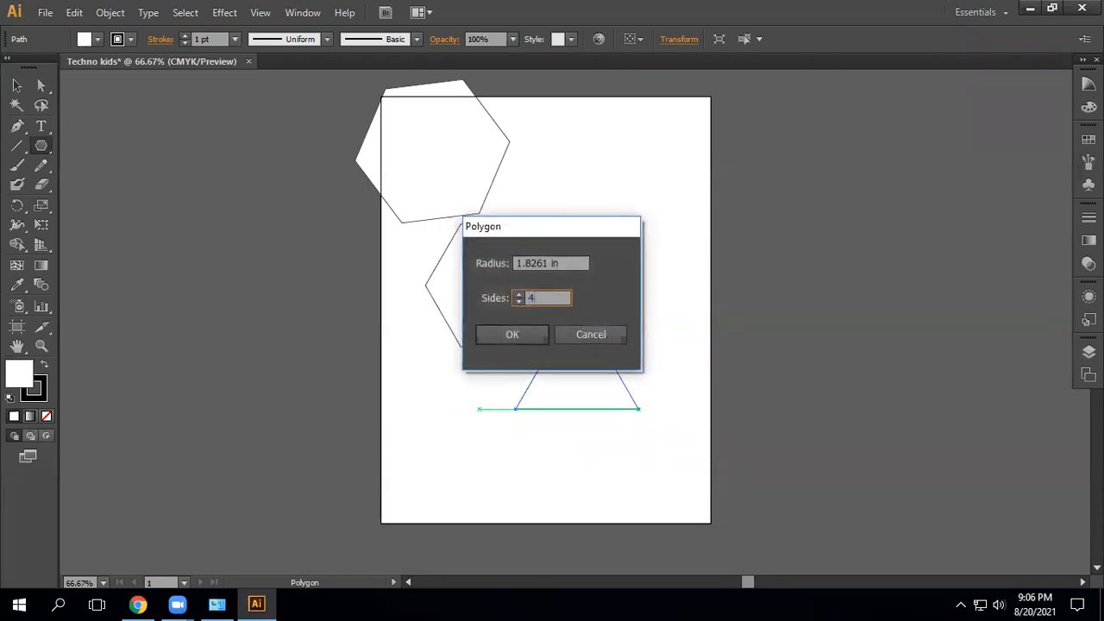
pyautogui.press('Return')
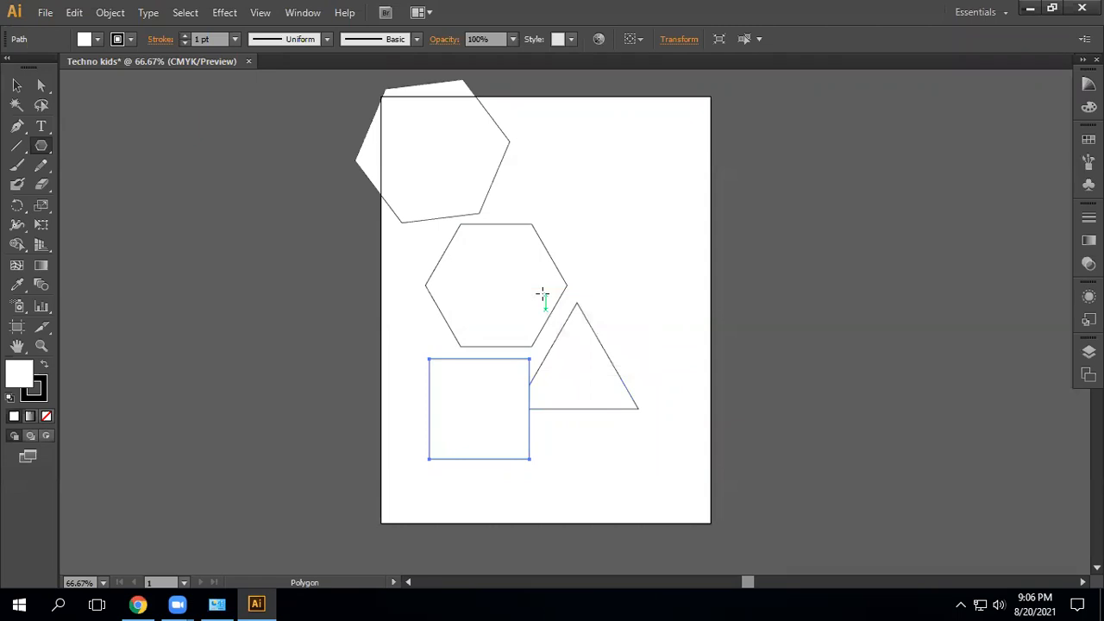
# Select all the polygons on the page and delete them.
pyautogui.moveTo(333, 94); pyautogui.dragTo(647, 472)
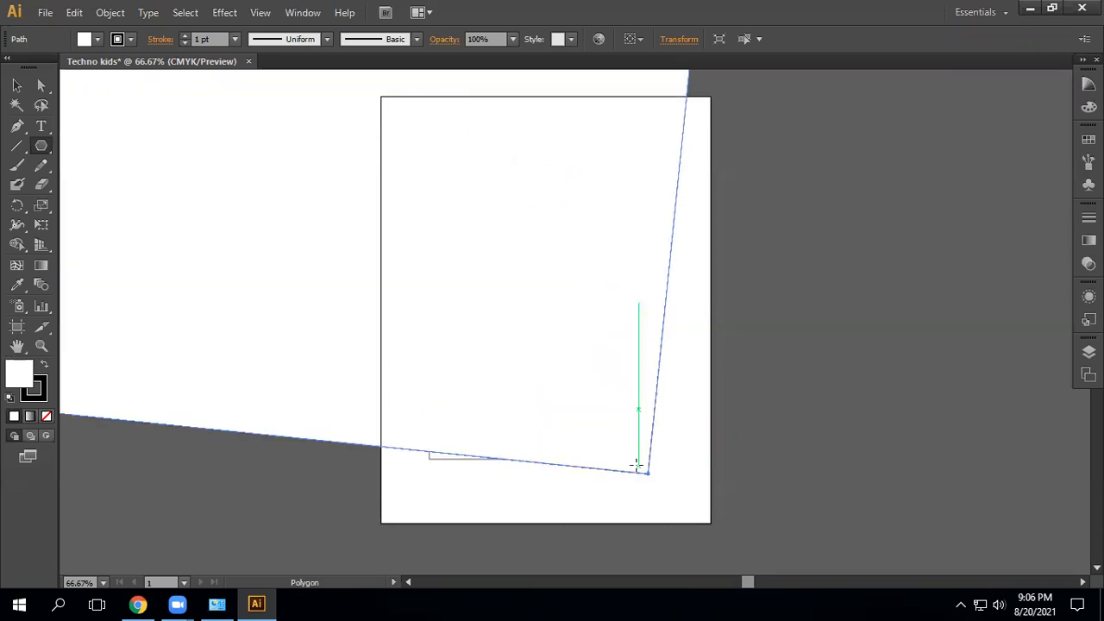
pyautogui.hotkey('ctrl', 'z')
pyautogui.click(16, 86)
pyautogui.moveTo(272, 82); pyautogui.dragTo(721, 419)
pyautogui.press('Delete')
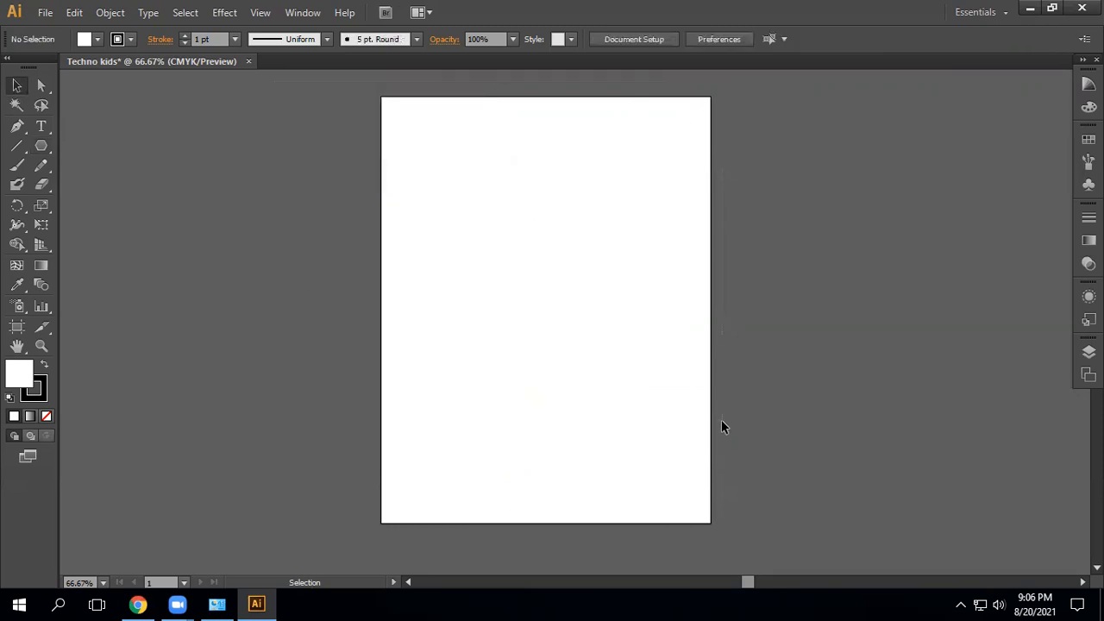
# Draw a seven-point star with an outer radius of about 0.92 in and place it just inside the page's upper-left corner.
pyautogui.click(46, 146)
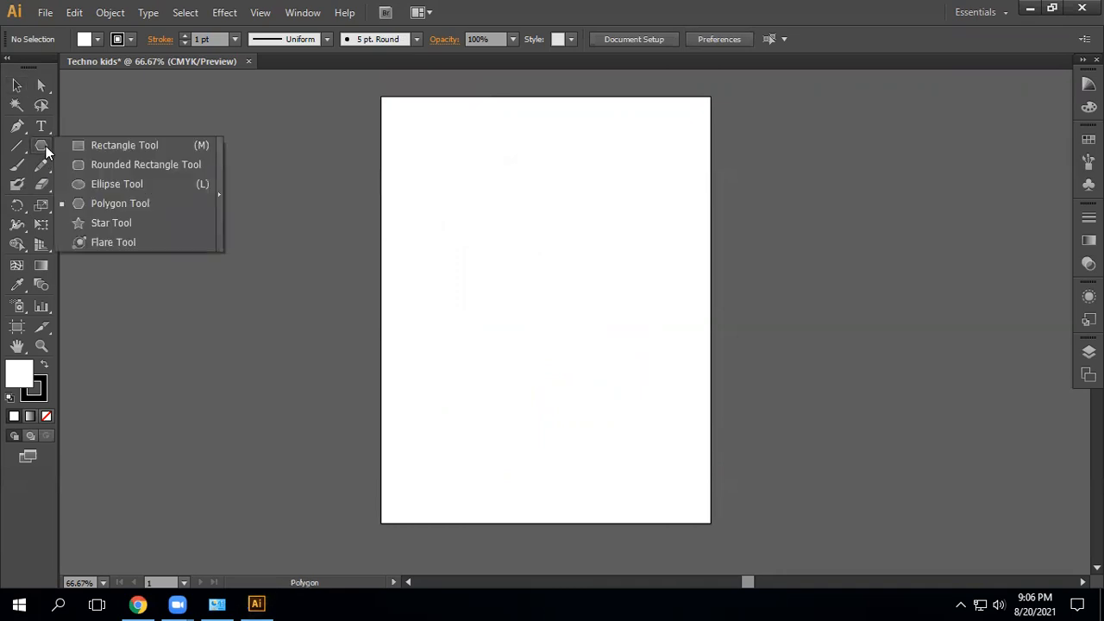
pyautogui.click(123, 222)
pyautogui.moveTo(406, 117); pyautogui.dragTo(427, 144)
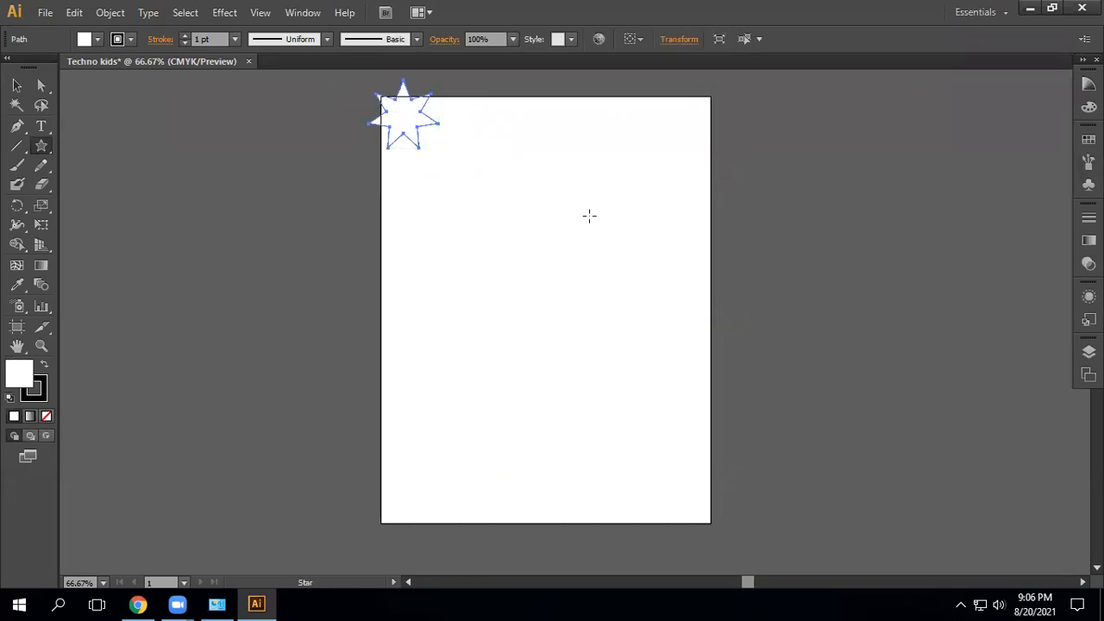
pyautogui.click(17, 85)
pyautogui.moveTo(412, 113); pyautogui.dragTo(427, 138)
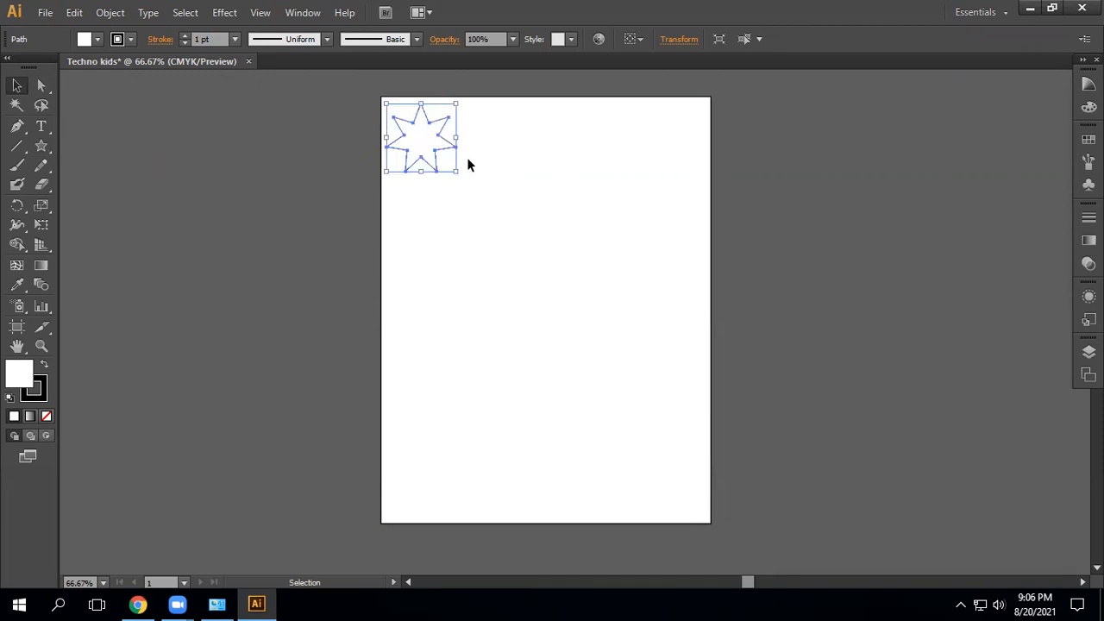
# Copy the seven-point star directly below itself and repeat the copy four times to form a column of six.
pyautogui.moveTo(424, 144); pyautogui.dragTo(439, 214)
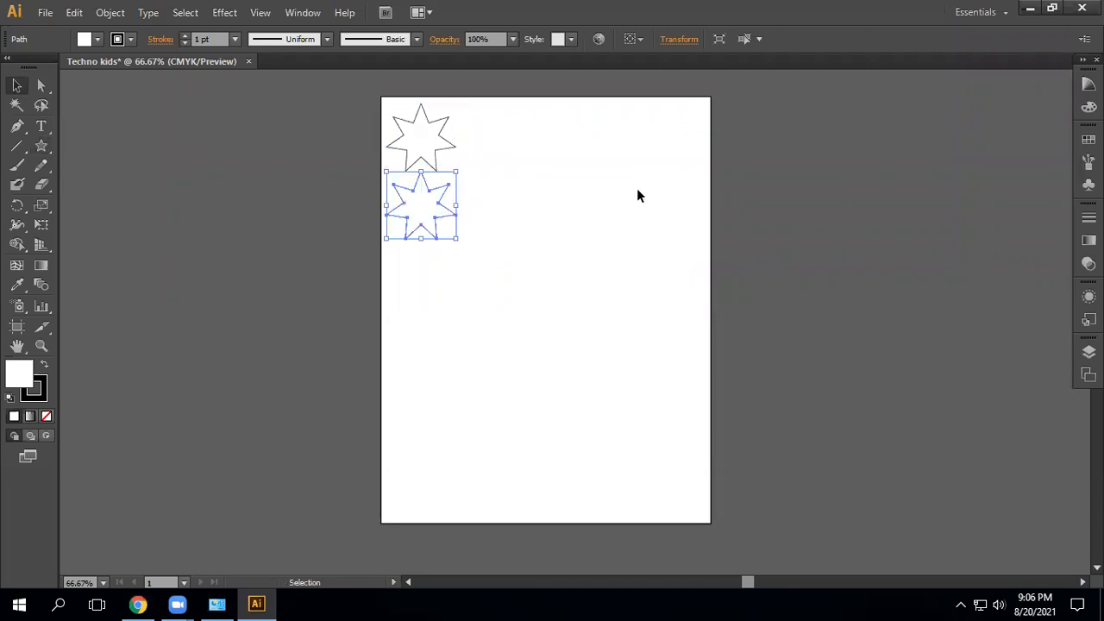
pyautogui.hotkey('ctrl', 'd')
pyautogui.hotkey('ctrl', 'd')
pyautogui.hotkey('ctrl', 'd')
pyautogui.hotkey('ctrl', 'd')
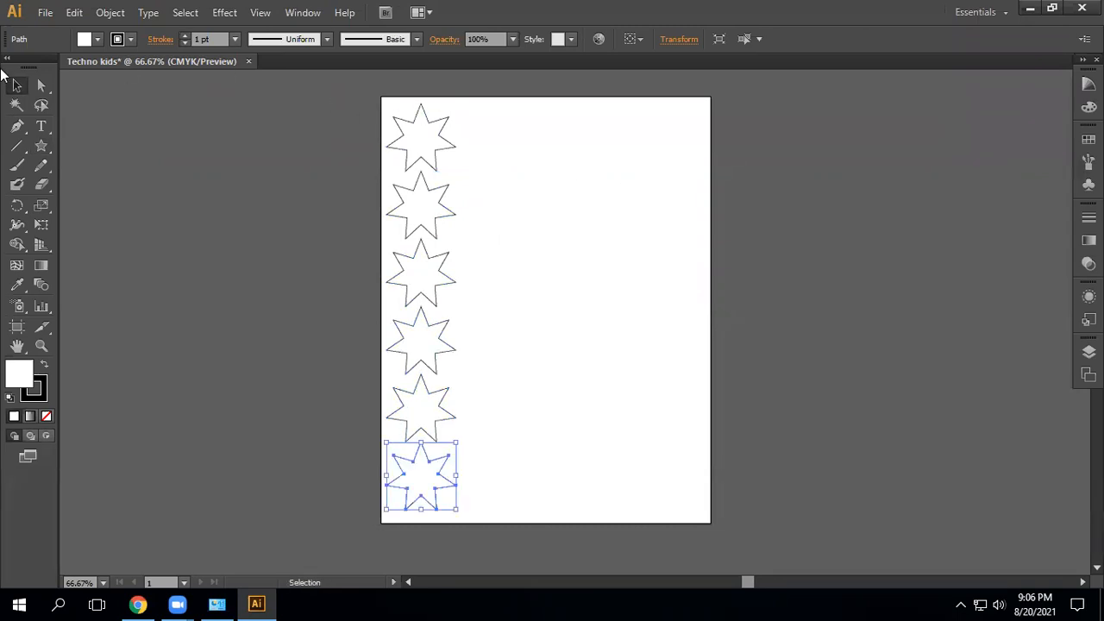
# Copy the whole star column to its right so the columns touch, and repeat the copy three times across the page.
pyautogui.moveTo(367, 90); pyautogui.dragTo(487, 515)
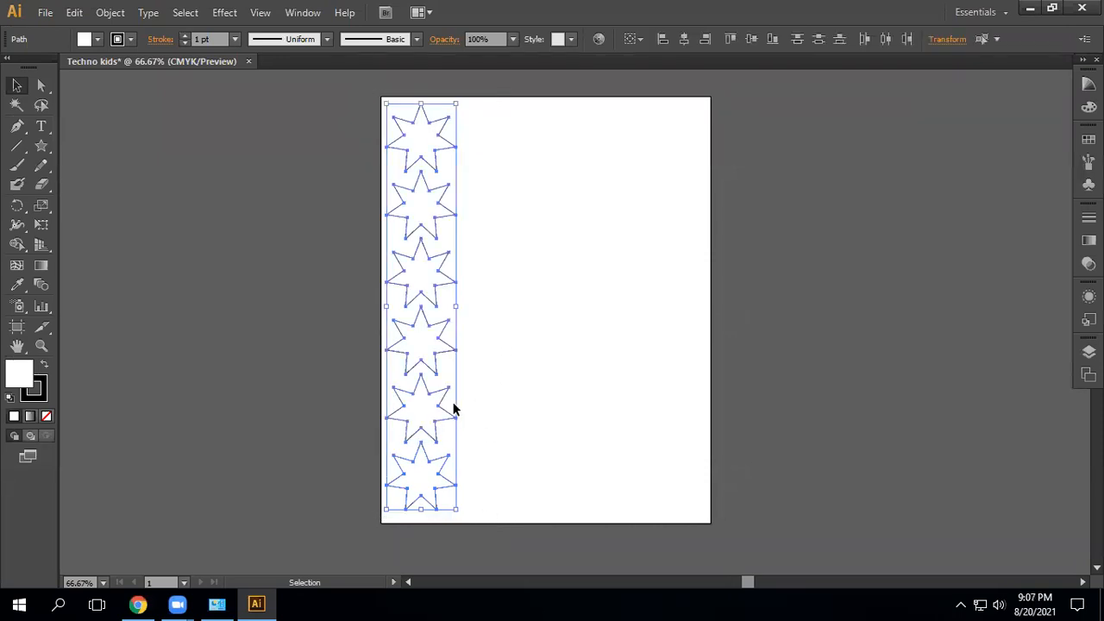
pyautogui.moveTo(426, 387); pyautogui.dragTo(497, 391)
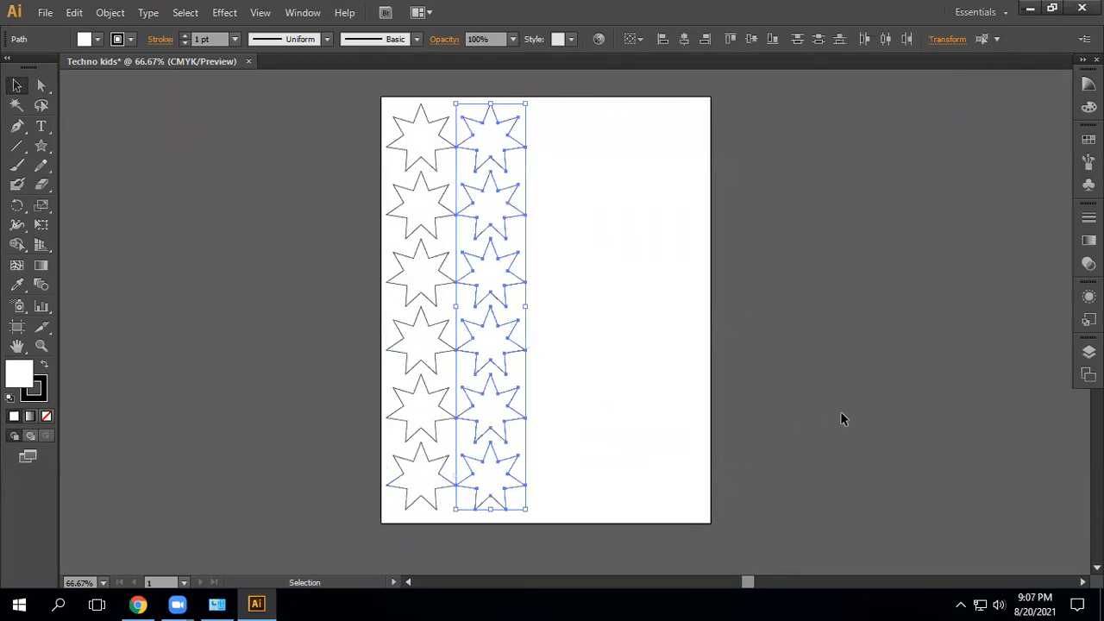
pyautogui.hotkey('ctrl', 'd')
pyautogui.hotkey('ctrl', 'd')
pyautogui.hotkey('ctrl', 'd')
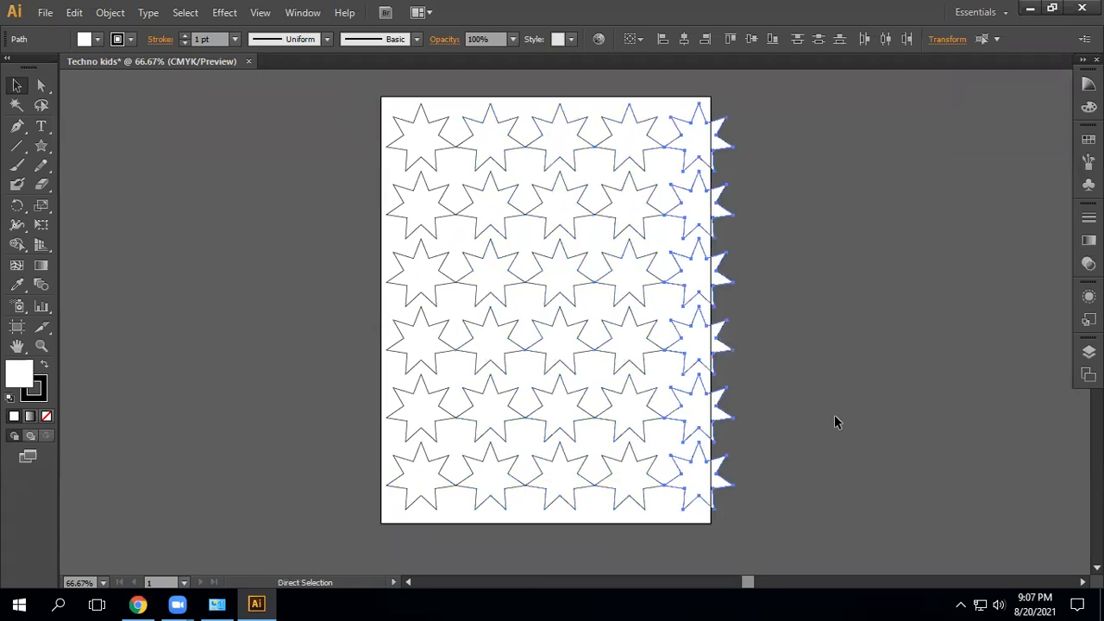
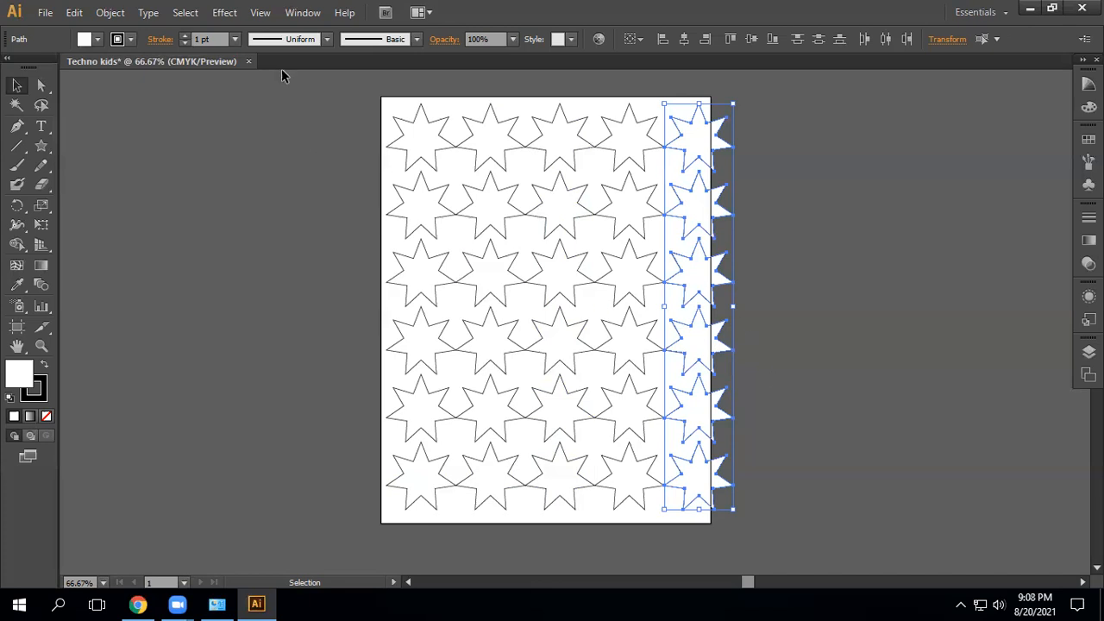
# Select the entire pattern of seven-point stars and delete it.
pyautogui.moveTo(399, 104); pyautogui.dragTo(738, 486)
pyautogui.press('Delete')
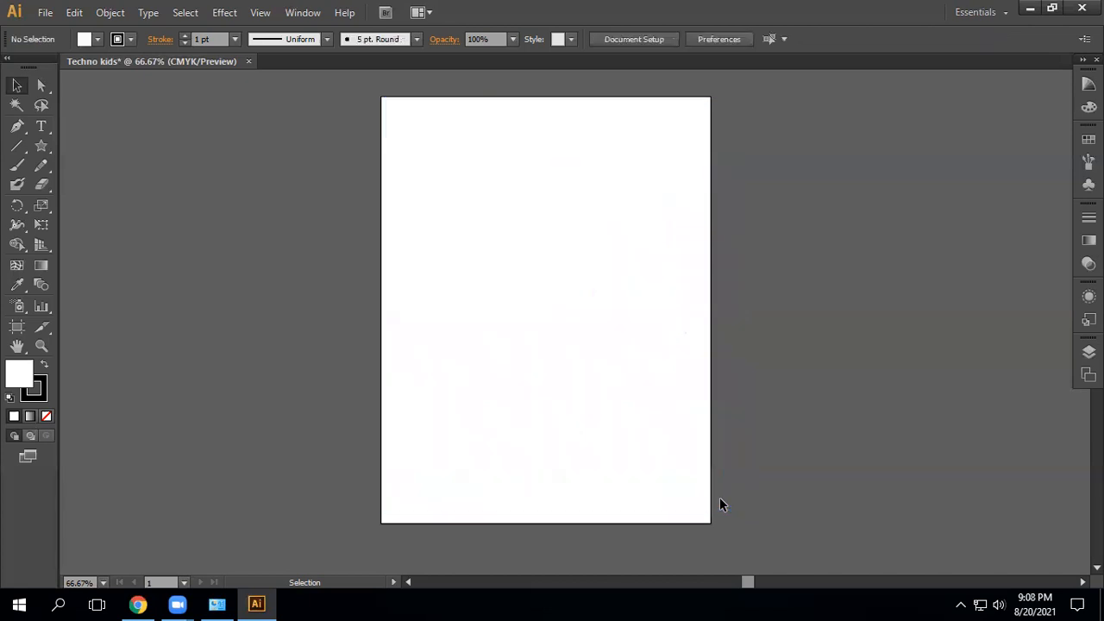
# Create a four-point star with radii of 0.9176 in and 0.4588 in and move it flush into the page's upper-left corner.
pyautogui.click(44, 148)
pyautogui.click(117, 223)
pyautogui.click(408, 114)
pyautogui.write('4')
pyautogui.click(682, 286)
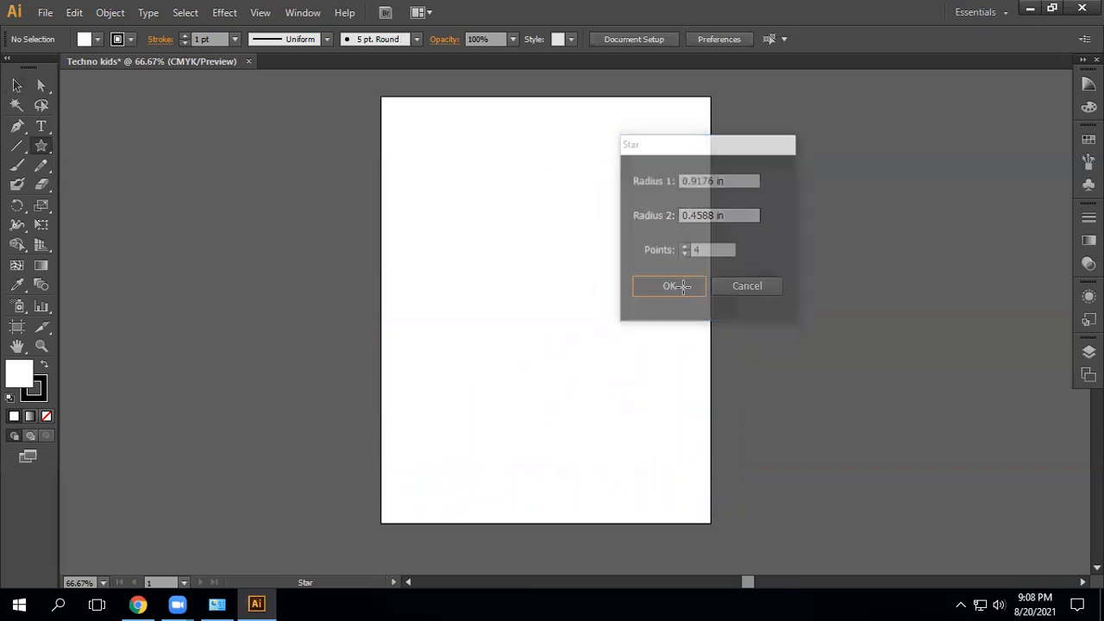
pyautogui.click(16, 86)
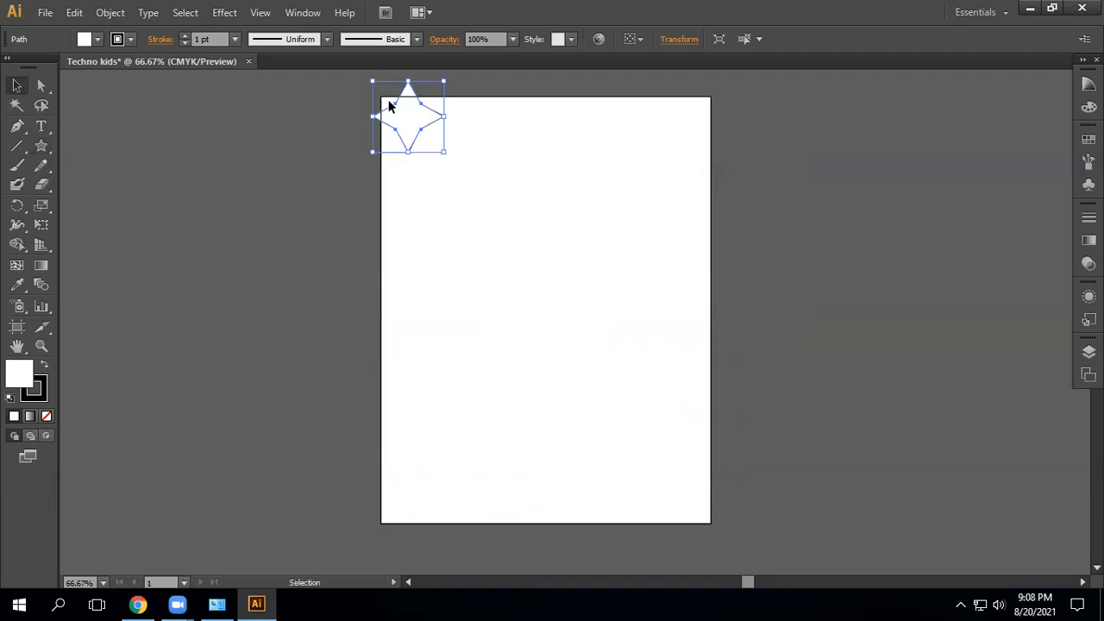
pyautogui.moveTo(403, 110)
pyautogui.mouseDown()
pyautogui.moveTo(417, 140)
pyautogui.moveTo(408, 127)
pyautogui.mouseUp()
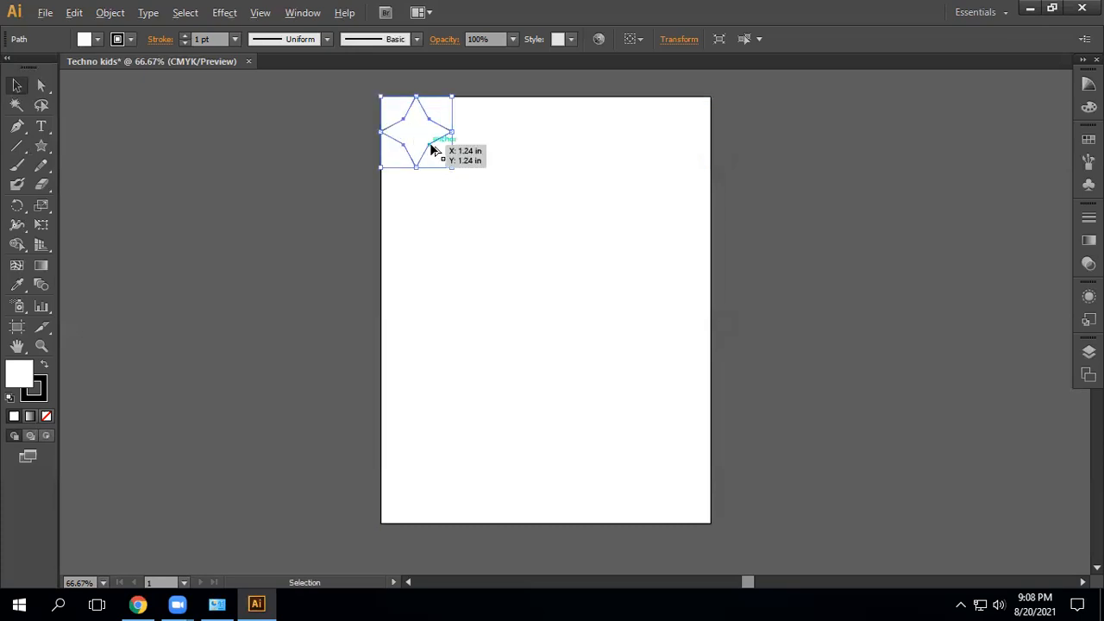
pyautogui.moveTo(430, 149); pyautogui.dragTo(434, 226)
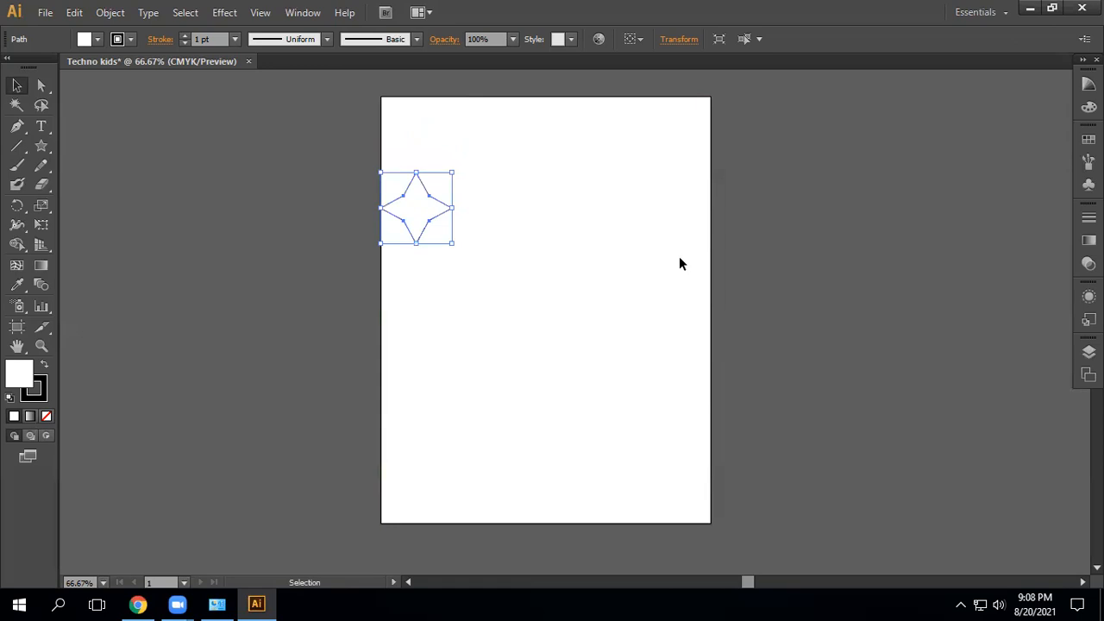
pyautogui.hotkey('ctrl', 'z')
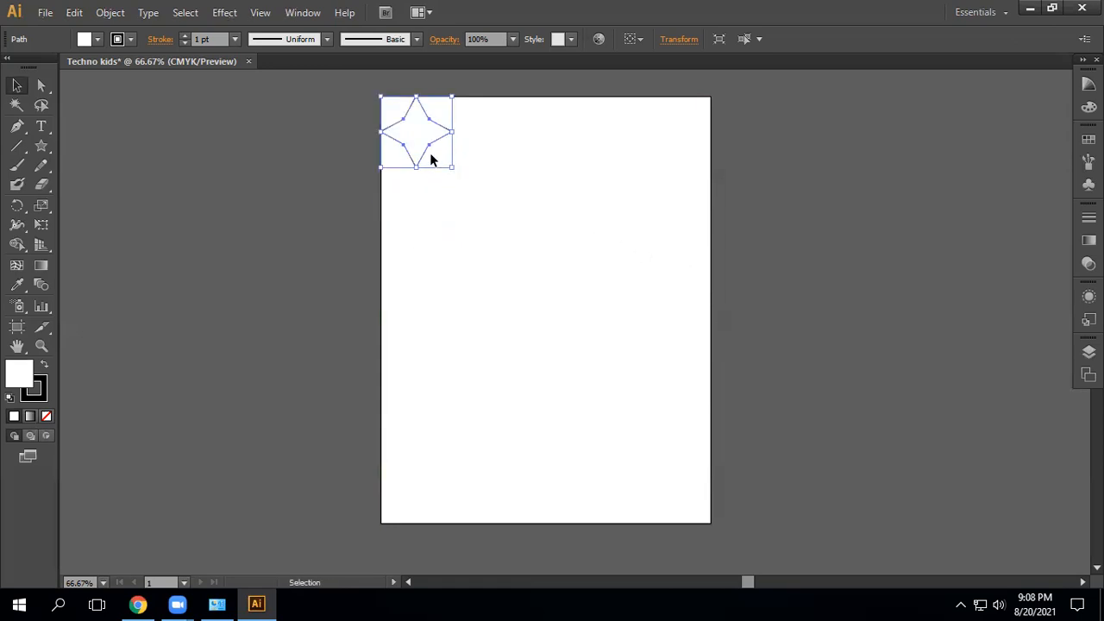
pyautogui.click(436, 175)
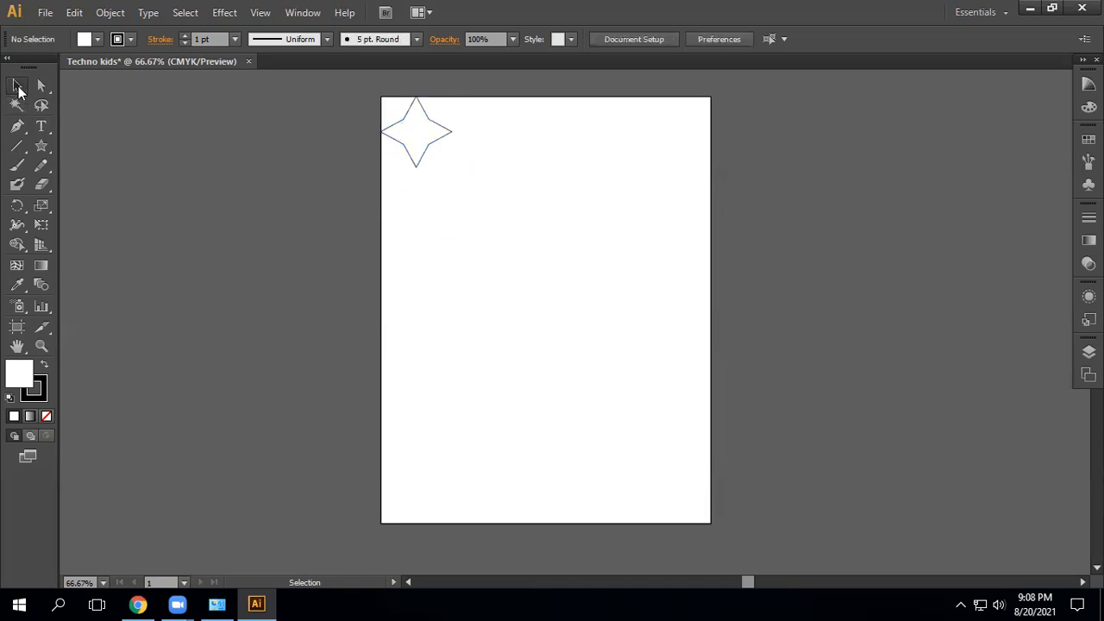
# Copy the four-point star directly below itself with a small gap and repeat the copy four times down the page's left edge.
pyautogui.moveTo(370, 99); pyautogui.dragTo(502, 185)
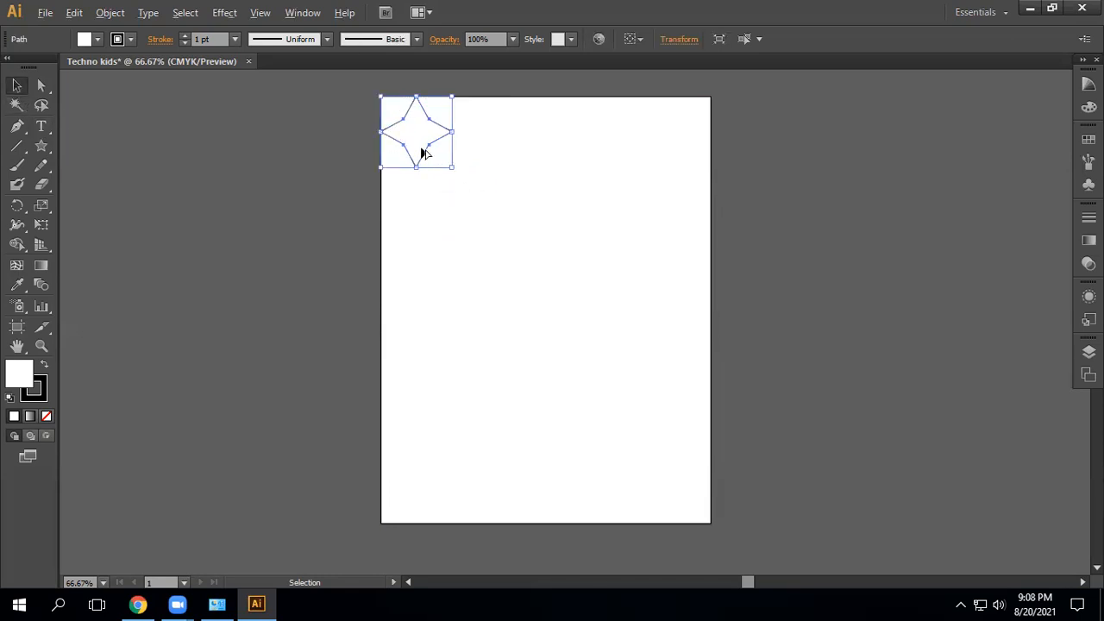
pyautogui.moveTo(423, 153); pyautogui.dragTo(438, 228)
pyautogui.hotkey('ctrl', 'd')
pyautogui.hotkey('ctrl', 'd')
pyautogui.hotkey('ctrl', 'd')
pyautogui.hotkey('ctrl', 'd')
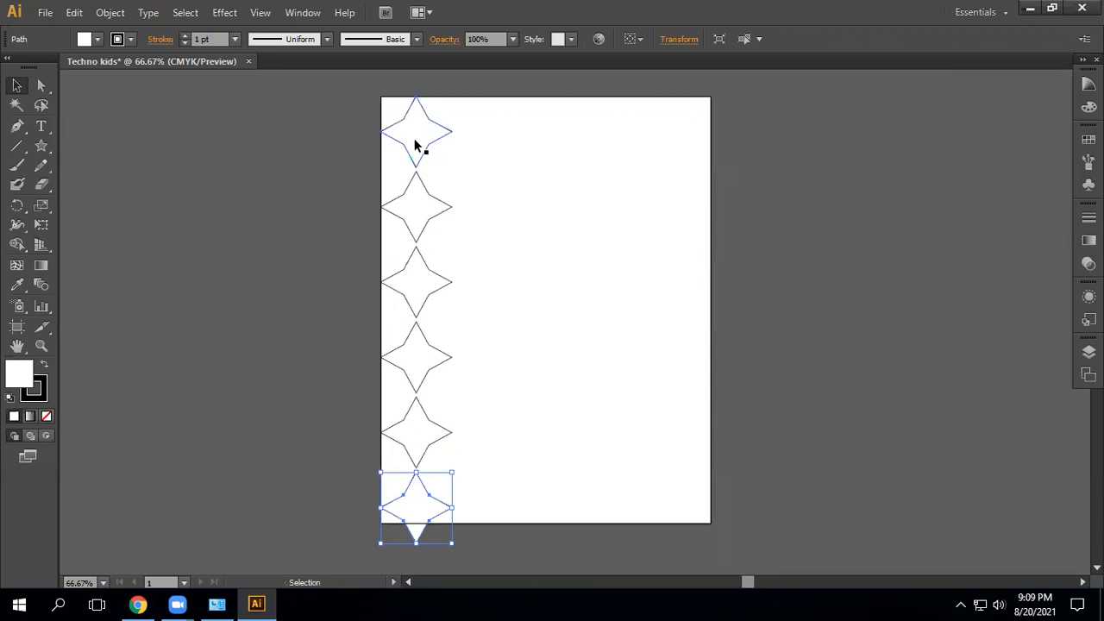
pyautogui.moveTo(426, 150); pyautogui.dragTo(486, 190)
pyautogui.hotkey('ctrl', 'z')
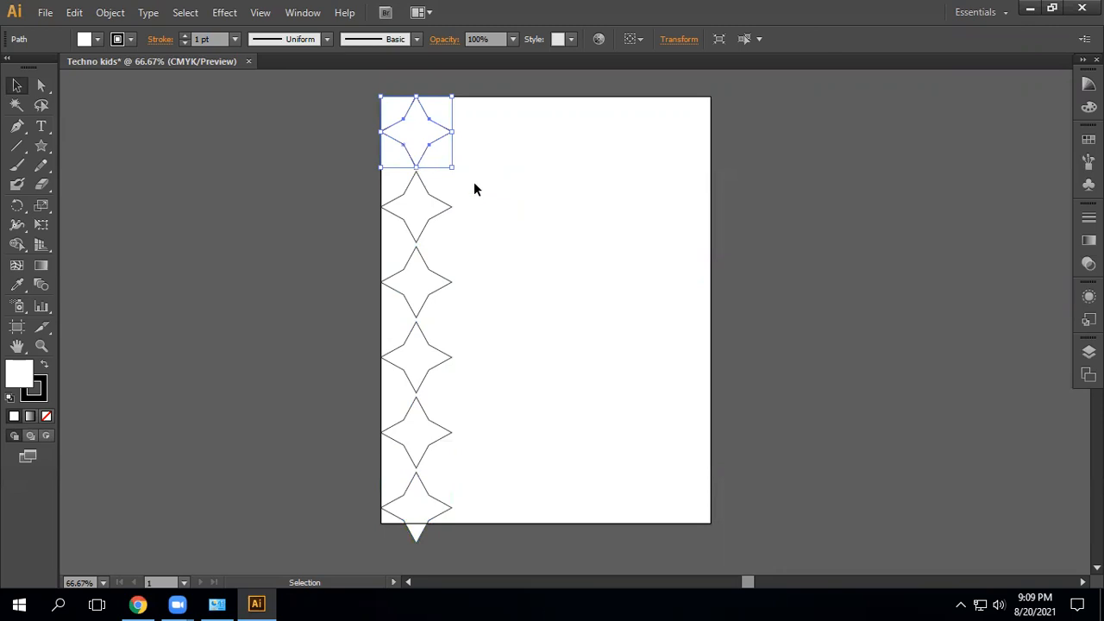
pyautogui.moveTo(346, 79); pyautogui.dragTo(474, 516)
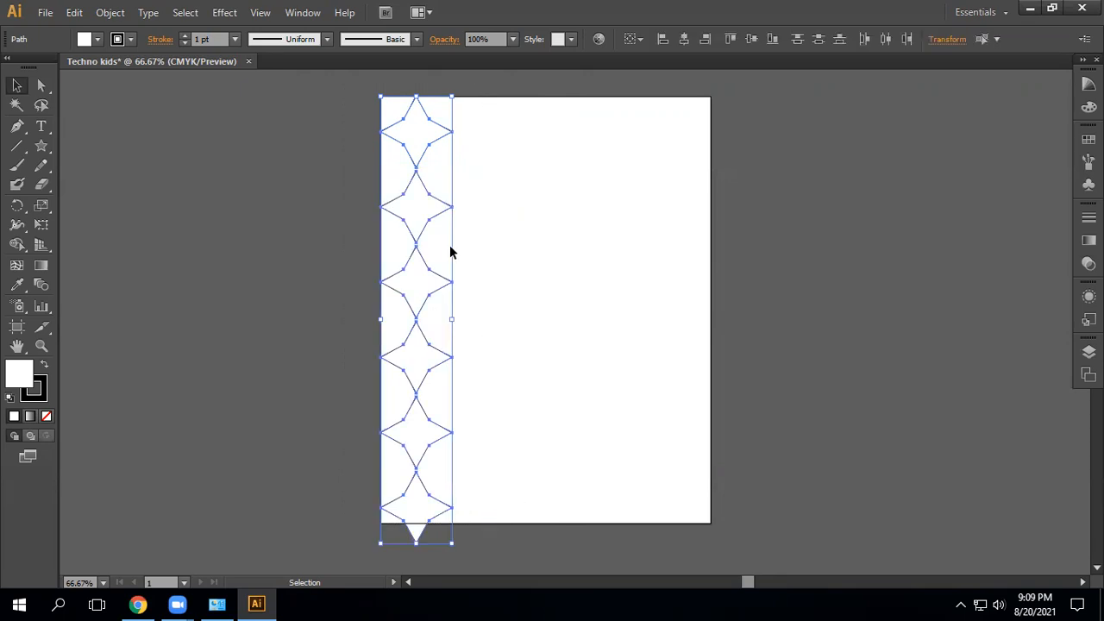
pyautogui.moveTo(435, 237); pyautogui.dragTo(479, 244)
# Reduce the height of the whole four-point star column to fit the page's bottom edge, and nudge the column slightly downward.
pyautogui.moveTo(346, 81); pyautogui.dragTo(452, 515)
pyautogui.scroll(-1, 489, 357)
pyautogui.press('a')
pyautogui.press('v')
pyautogui.moveTo(418, 518); pyautogui.dragTo(416, 496)
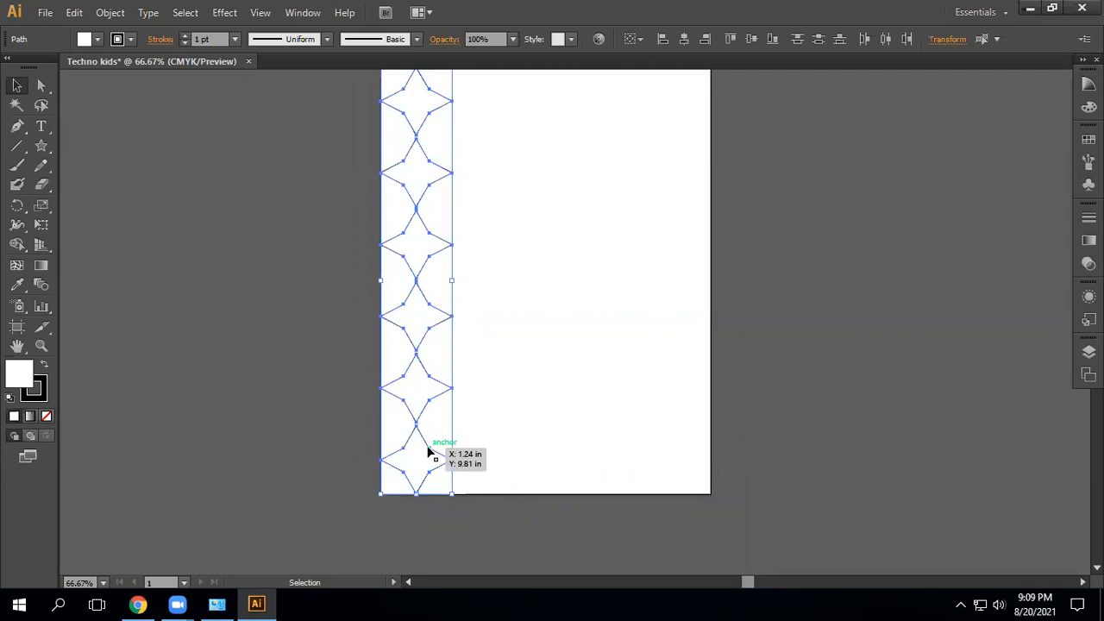
pyautogui.moveTo(428, 453); pyautogui.dragTo(426, 451)
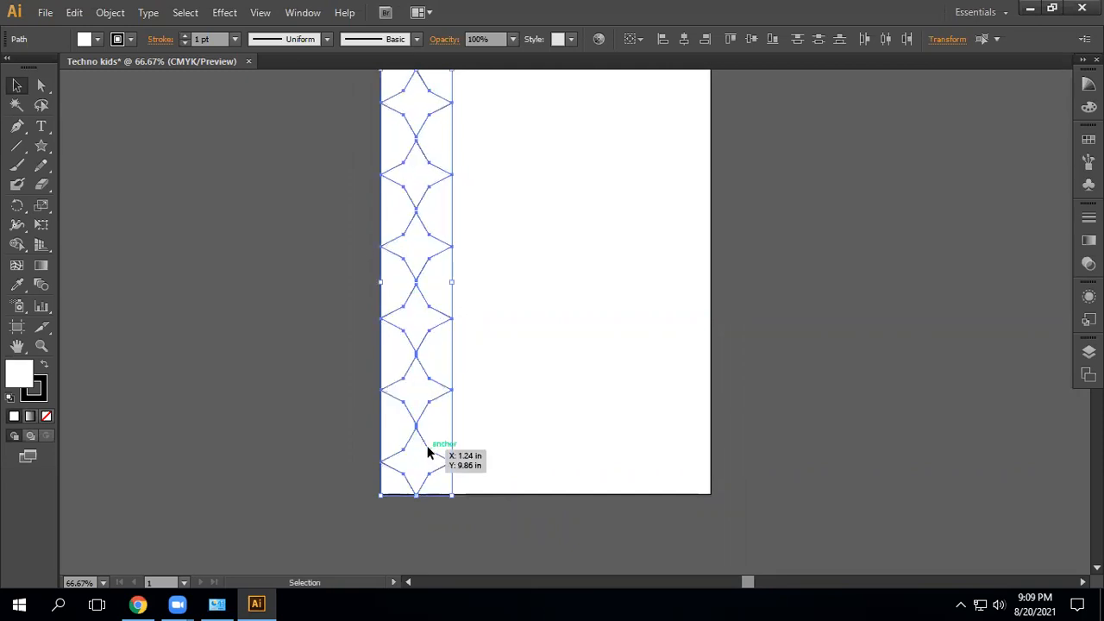
pyautogui.moveTo(429, 451)
pyautogui.mouseDown()
pyautogui.moveTo(437, 446)
pyautogui.moveTo(429, 456)
pyautogui.mouseUp()
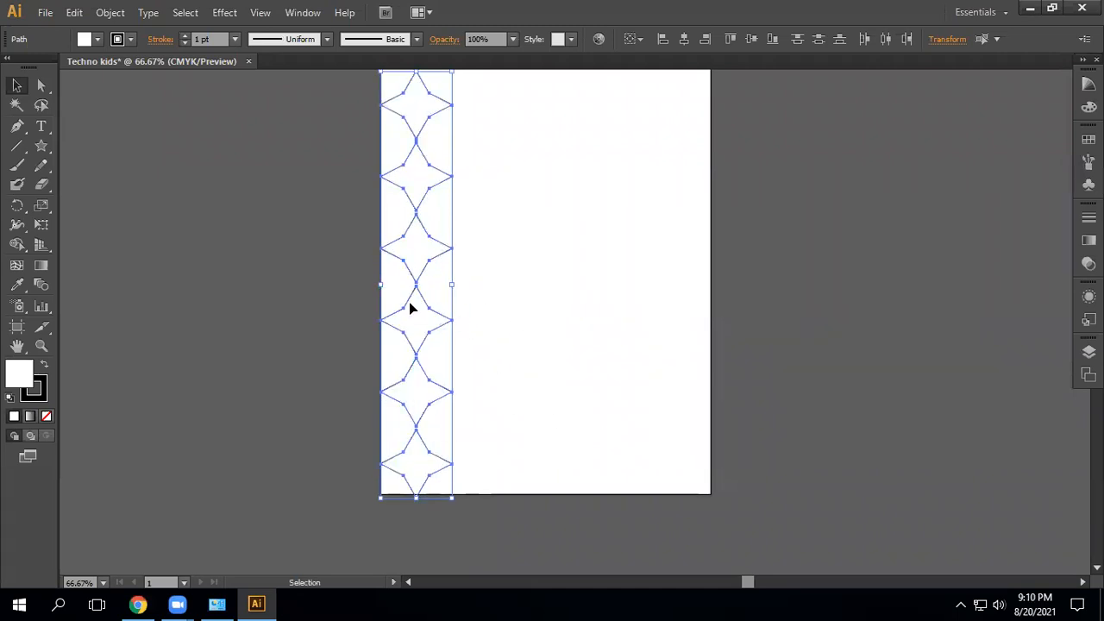
# Delete the column of four-point stars and draw a small four-sided shape with the Polygon tool over the page's upper-left corner.
pyautogui.hotkey('ctrl', 'shift', 'a')
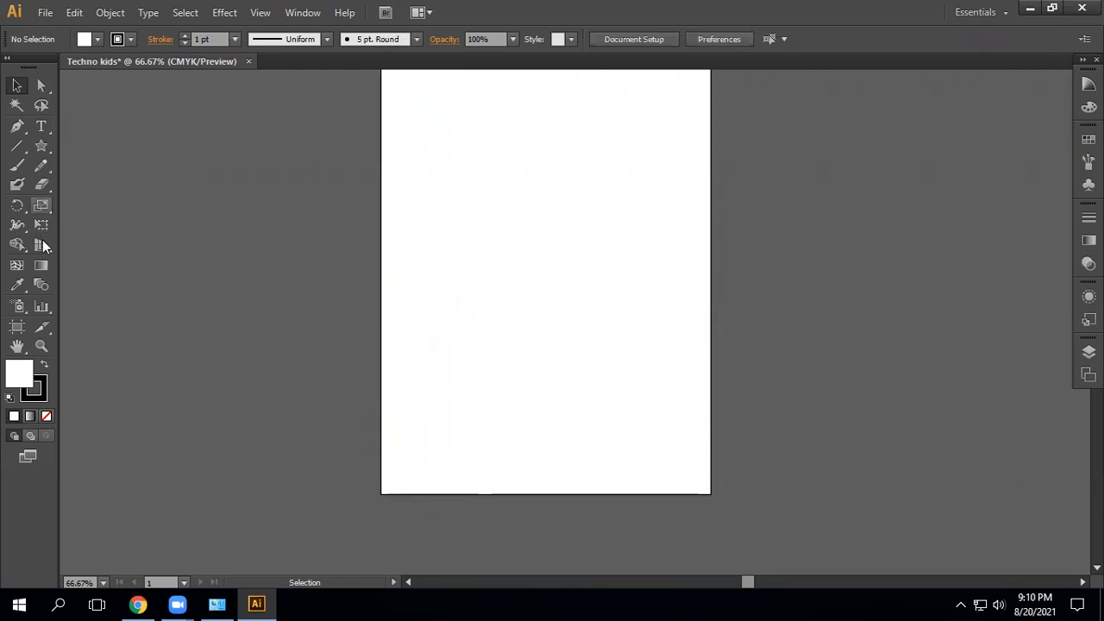
pyautogui.click(48, 146)
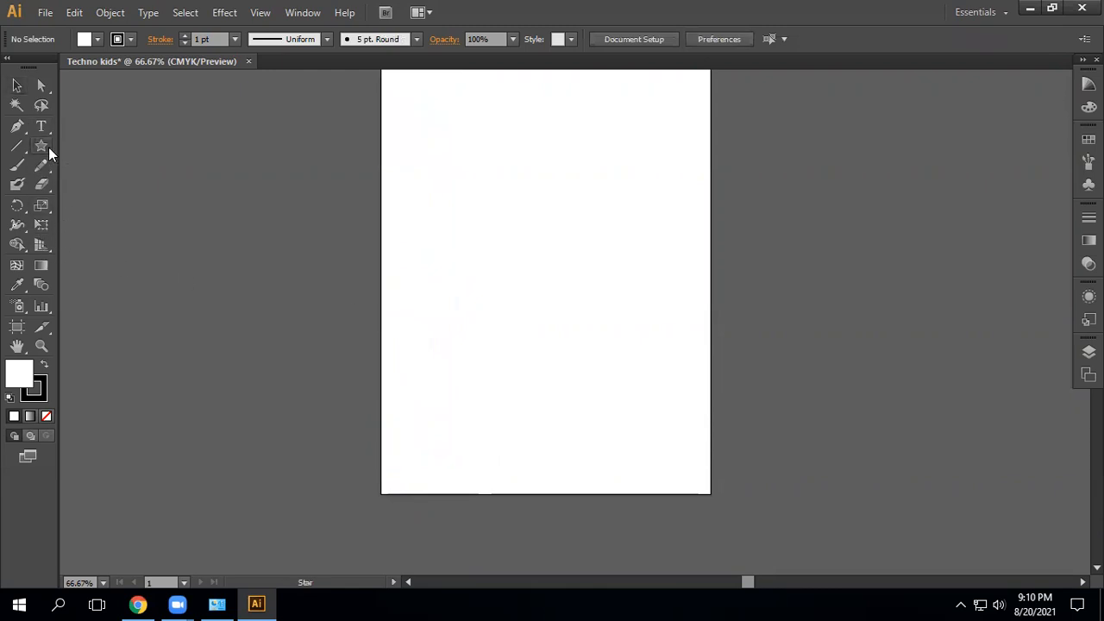
pyautogui.click(109, 206)
pyautogui.moveTo(412, 113)
pyautogui.mouseDown()
pyautogui.moveTo(399, 81)
pyautogui.moveTo(425, 112)
pyautogui.mouseUp()
pyautogui.scroll(3, 483, 225)
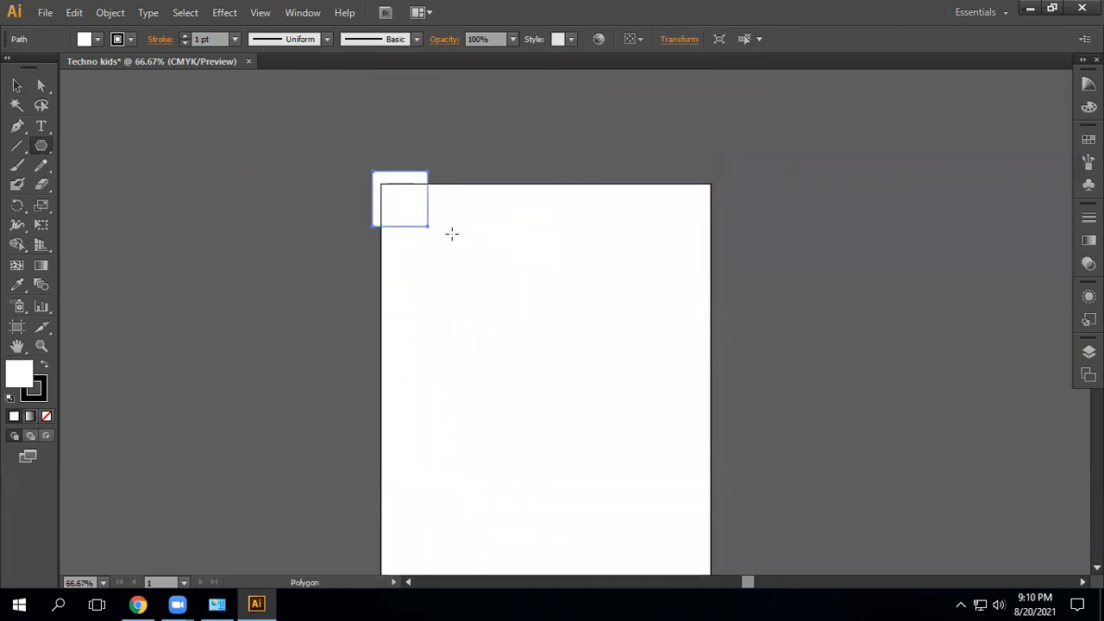
# Create a seven-sided polygon near the page's top edge, overlapping the square.
pyautogui.click(452, 215)
pyautogui.click(530, 296)
pyautogui.write('7')
pyautogui.press('Return')
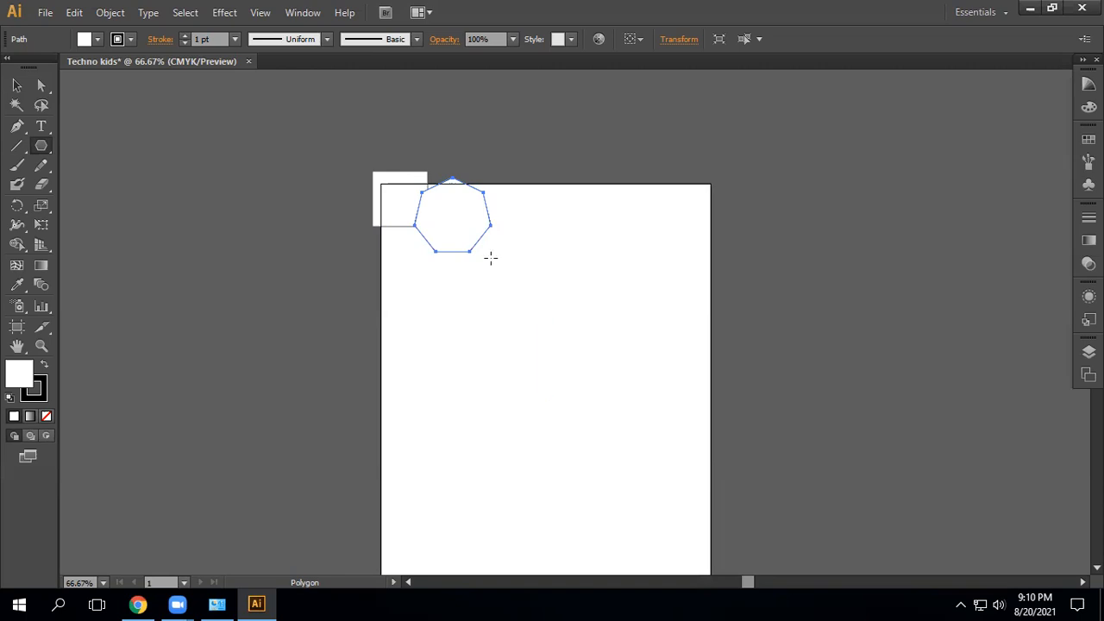
# Create a six-sided polygon below the seven-sided one.
pyautogui.click(445, 314)
pyautogui.press('BackSpace')
pyautogui.write('6')
pyautogui.press('Return')
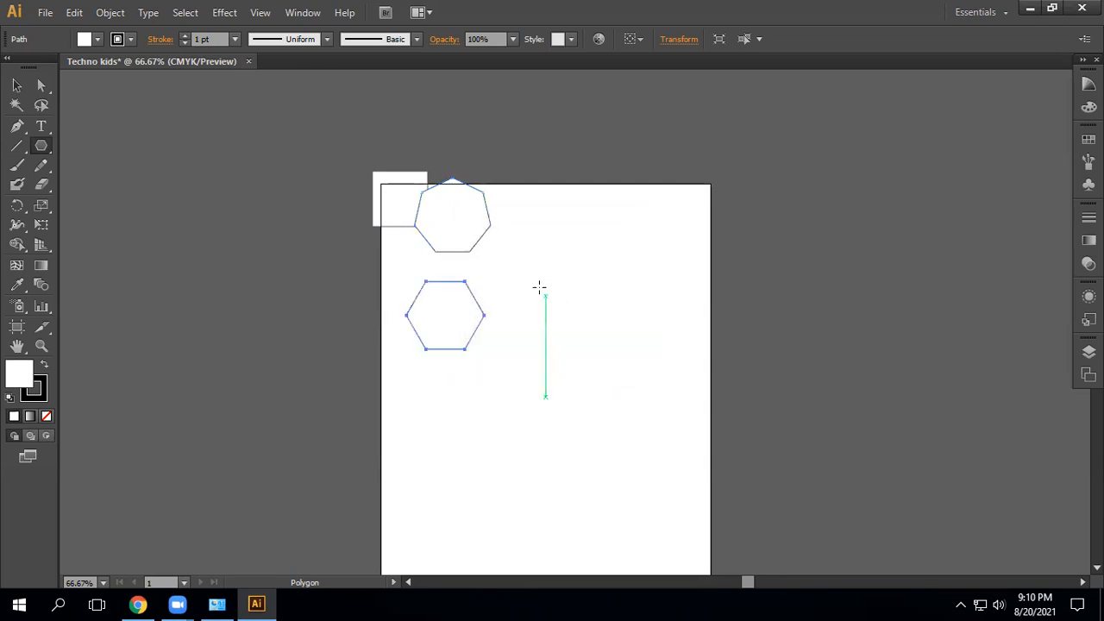
# Delete the square and the seven-sided polygon, and move the hexagon near the page's upper-left corner.
pyautogui.press('v')
pyautogui.moveTo(348, 145); pyautogui.dragTo(520, 257)
pyautogui.press('Delete')
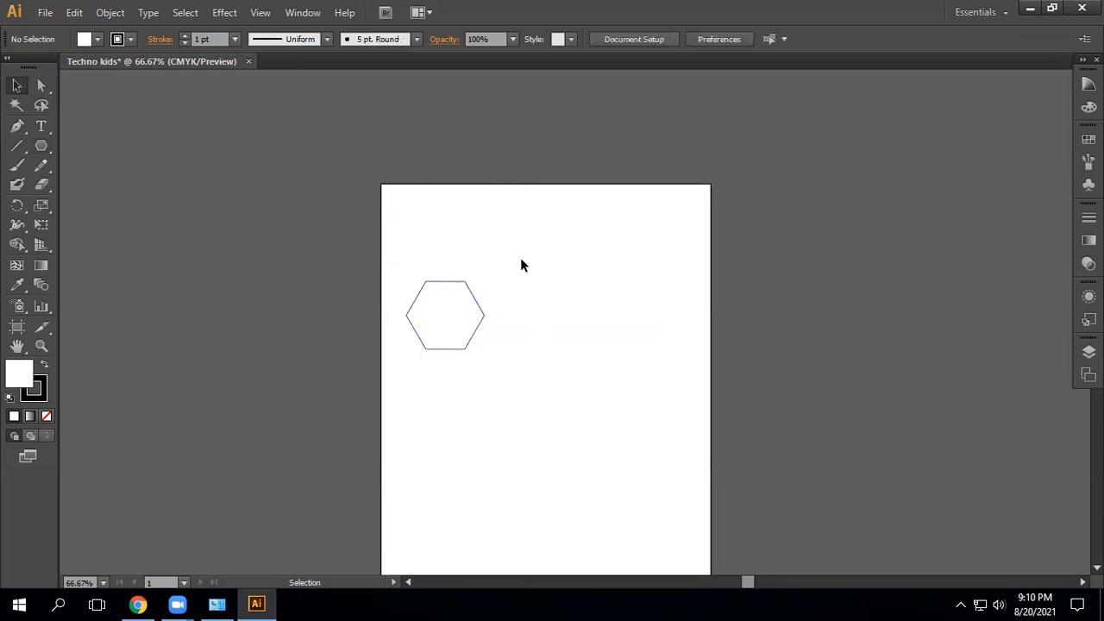
pyautogui.moveTo(426, 324); pyautogui.dragTo(410, 231)
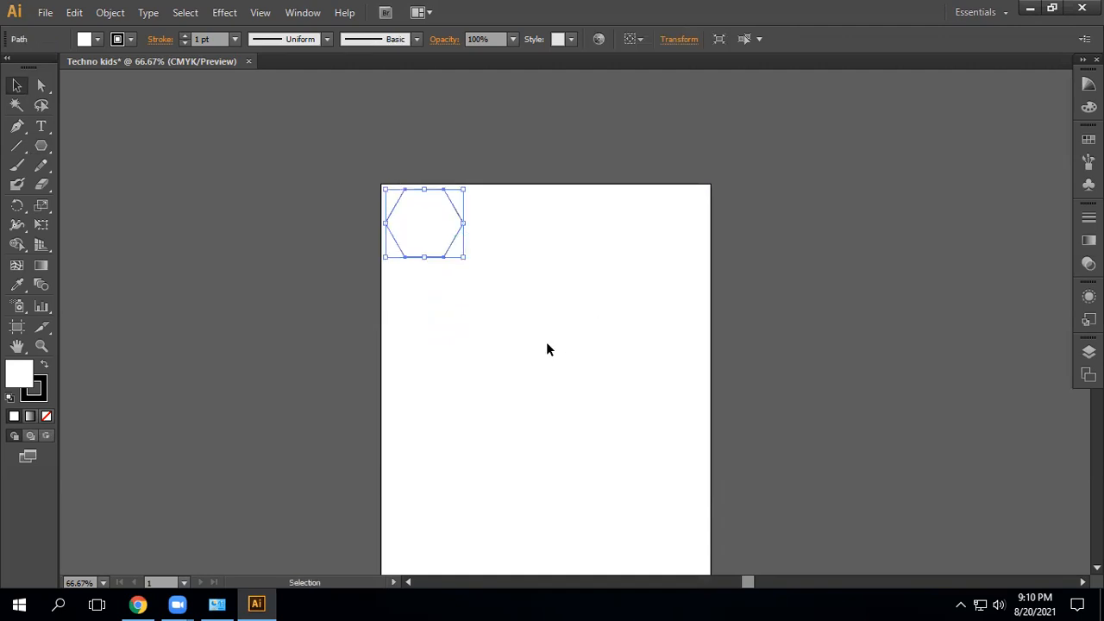
# Copy the hexagon directly below itself with a small gap and repeat the copy three times down the page's left edge.
pyautogui.moveTo(435, 239); pyautogui.dragTo(449, 317)
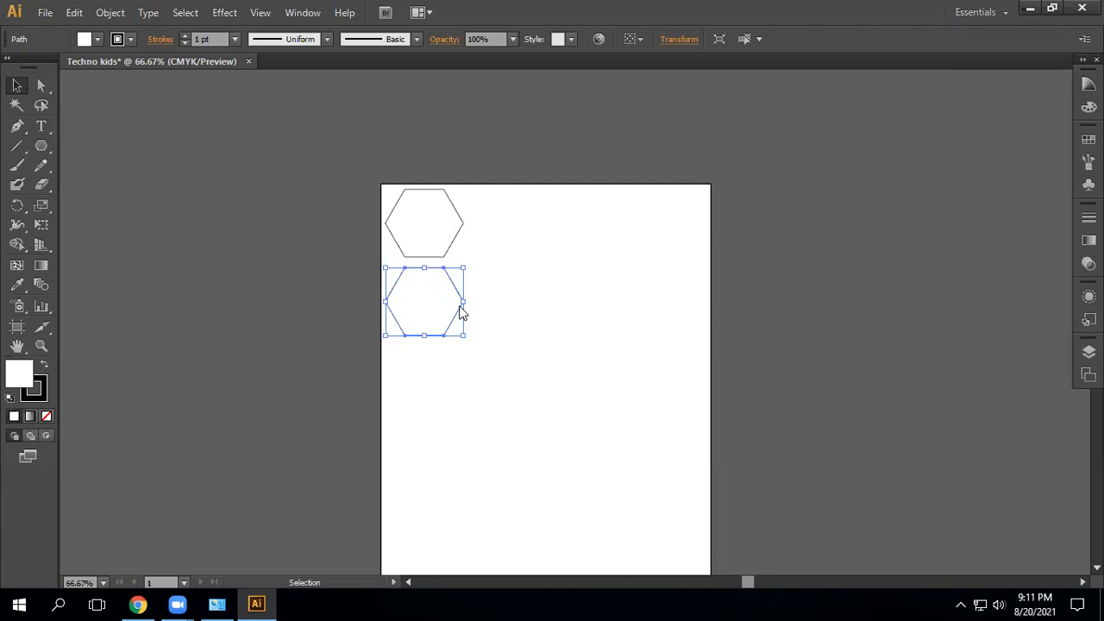
pyautogui.rightClick(424, 112)
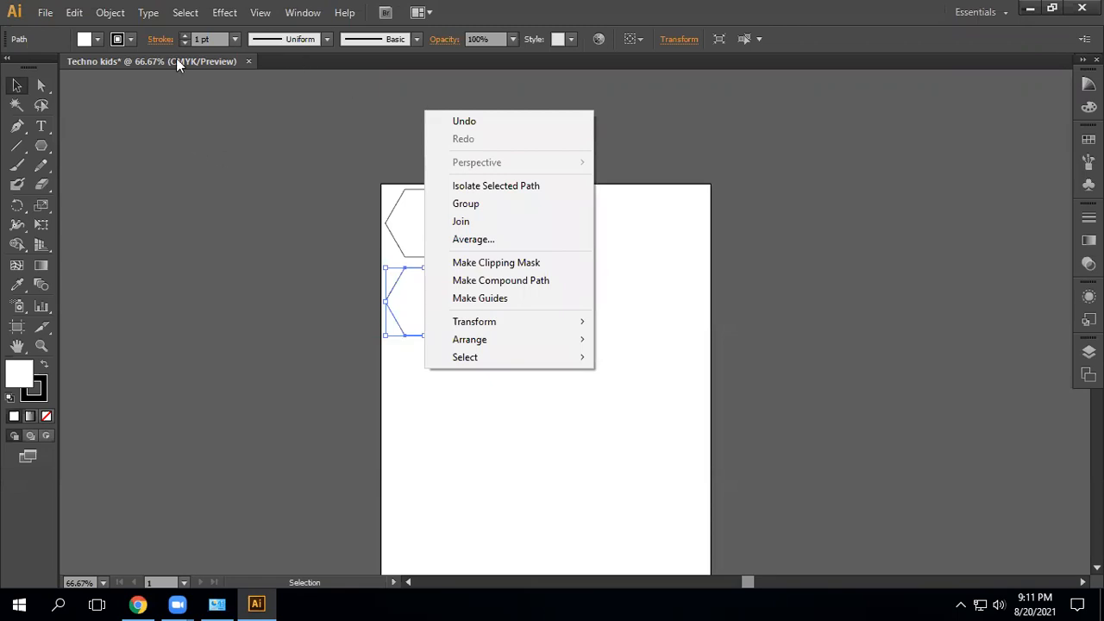
pyautogui.click(58, 83)
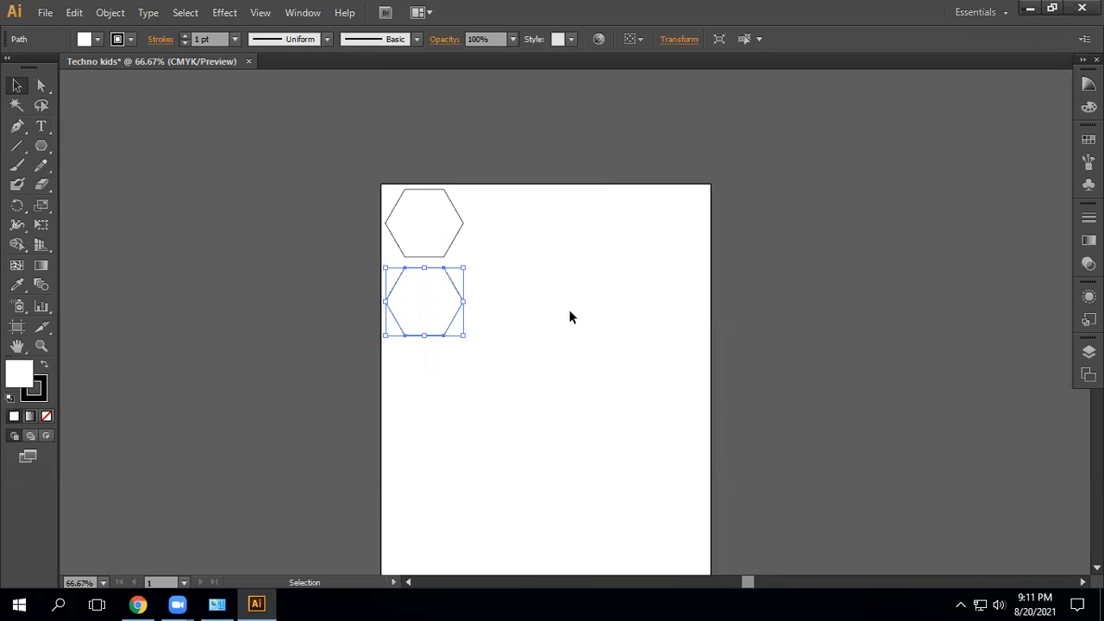
pyautogui.hotkey('ctrl', 'd')
pyautogui.hotkey('ctrl', 'd')
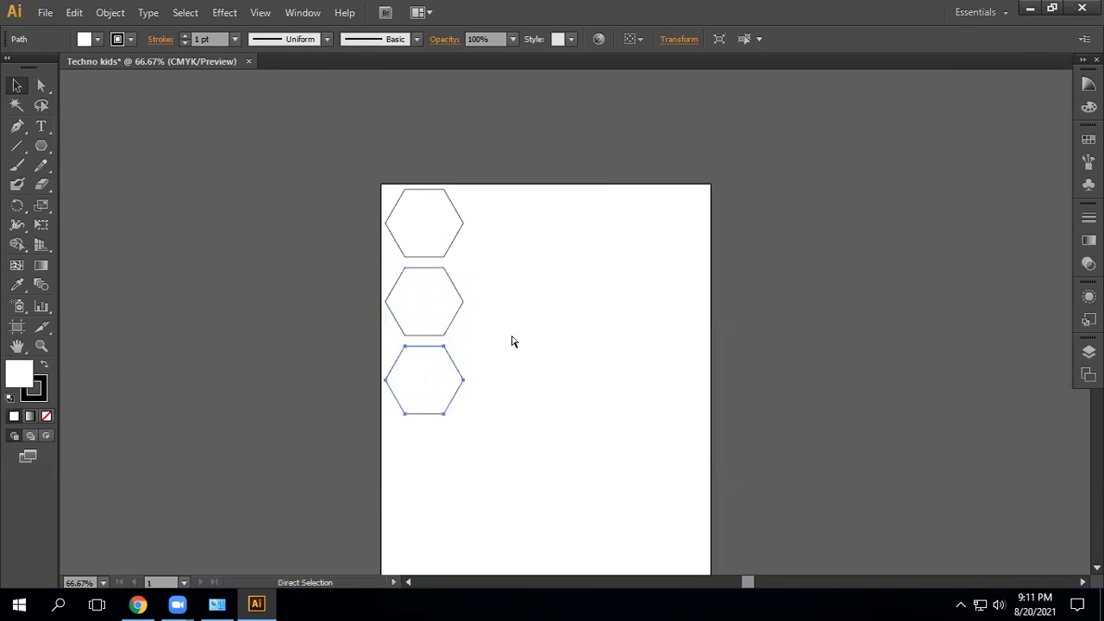
pyautogui.hotkey('ctrl', 'd')
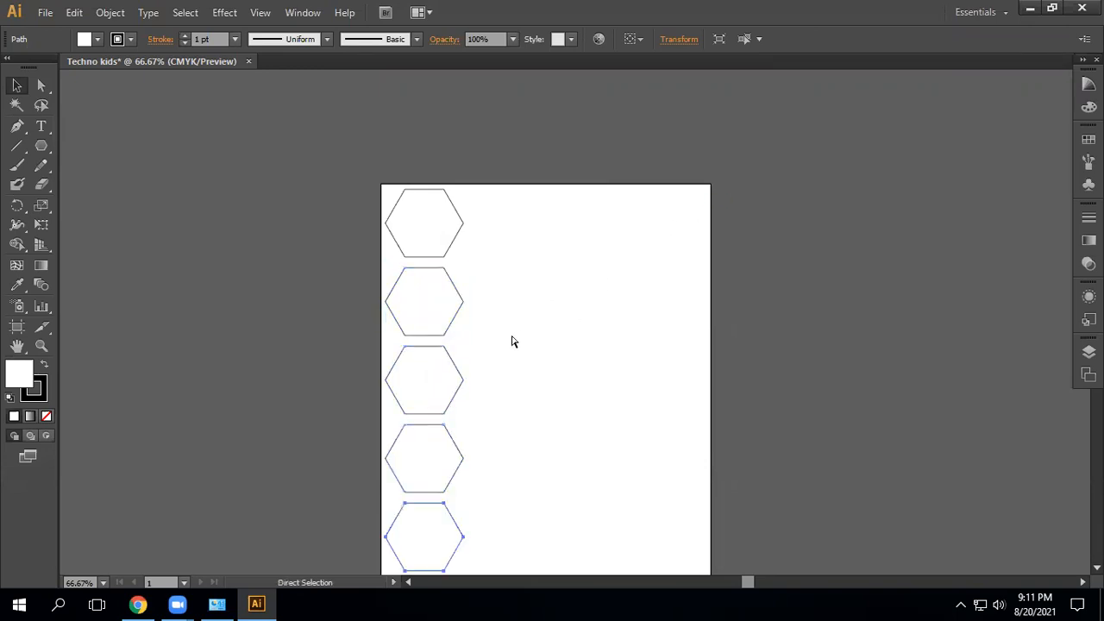
# Copy the whole hexagon column about 1.67 in right and 1.02 in down so the two columns interlock.
pyautogui.scroll(-2, 512, 342)
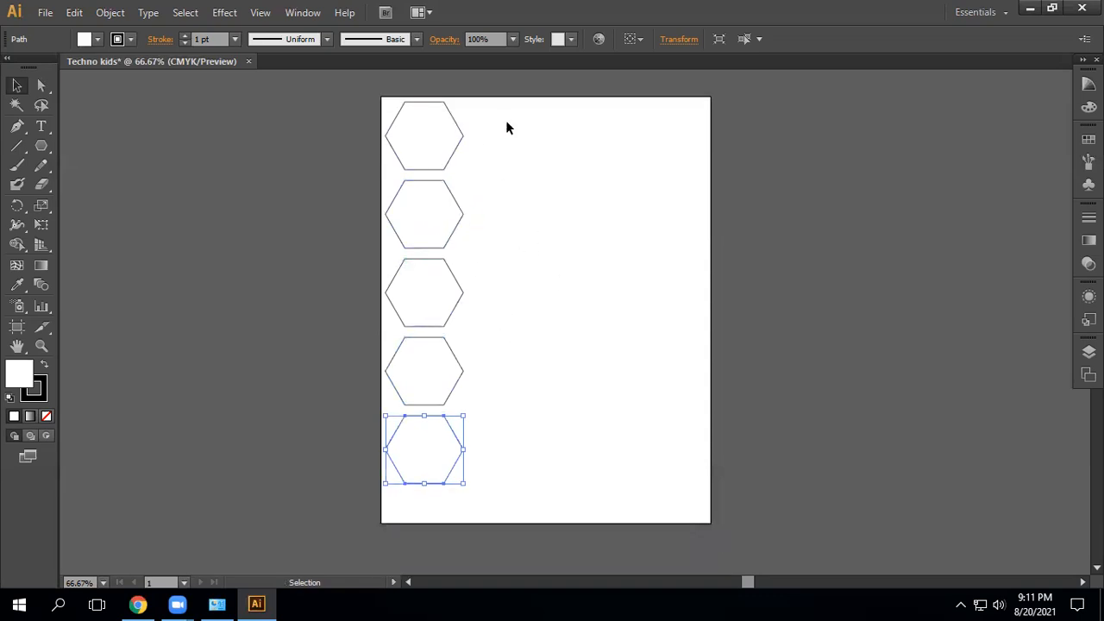
pyautogui.moveTo(351, 92); pyautogui.dragTo(544, 514)
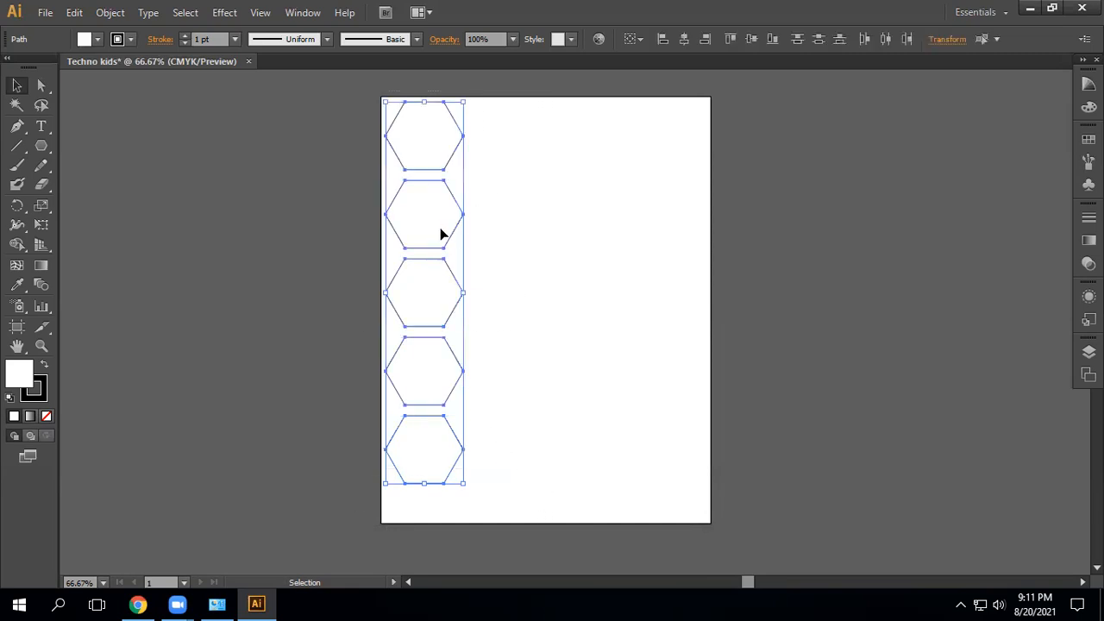
pyautogui.moveTo(437, 231); pyautogui.dragTo(503, 274)
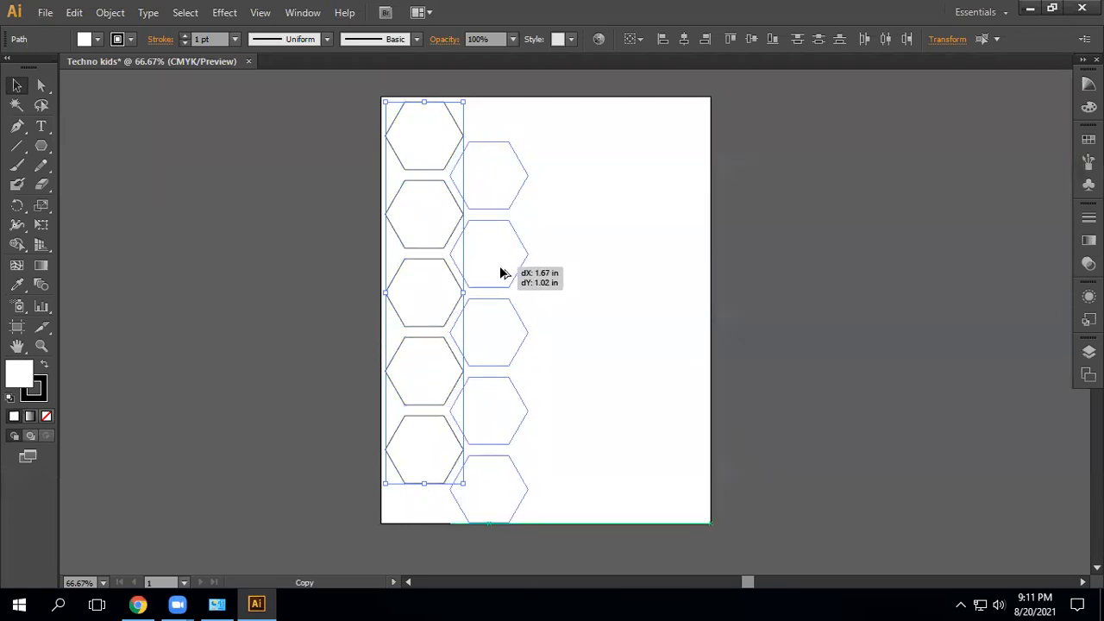
pyautogui.moveTo(503, 273); pyautogui.dragTo(504, 273)
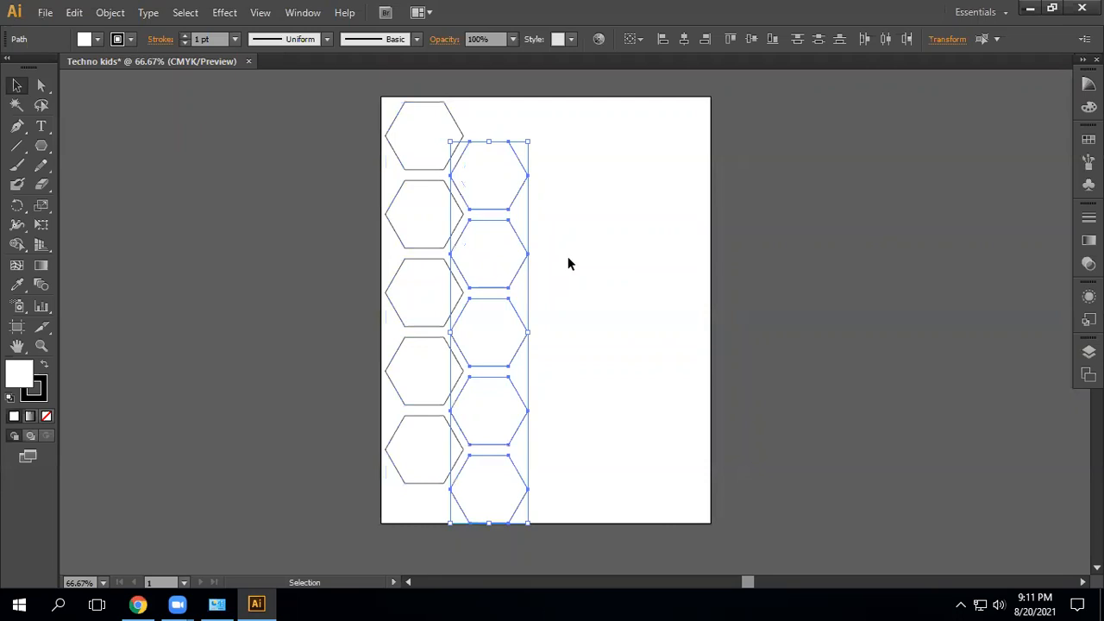
# Select both hexagon columns and copy them to the right so the new pair interlocks with the second column.
pyautogui.click(572, 200)
pyautogui.moveTo(298, 83); pyautogui.dragTo(530, 513)
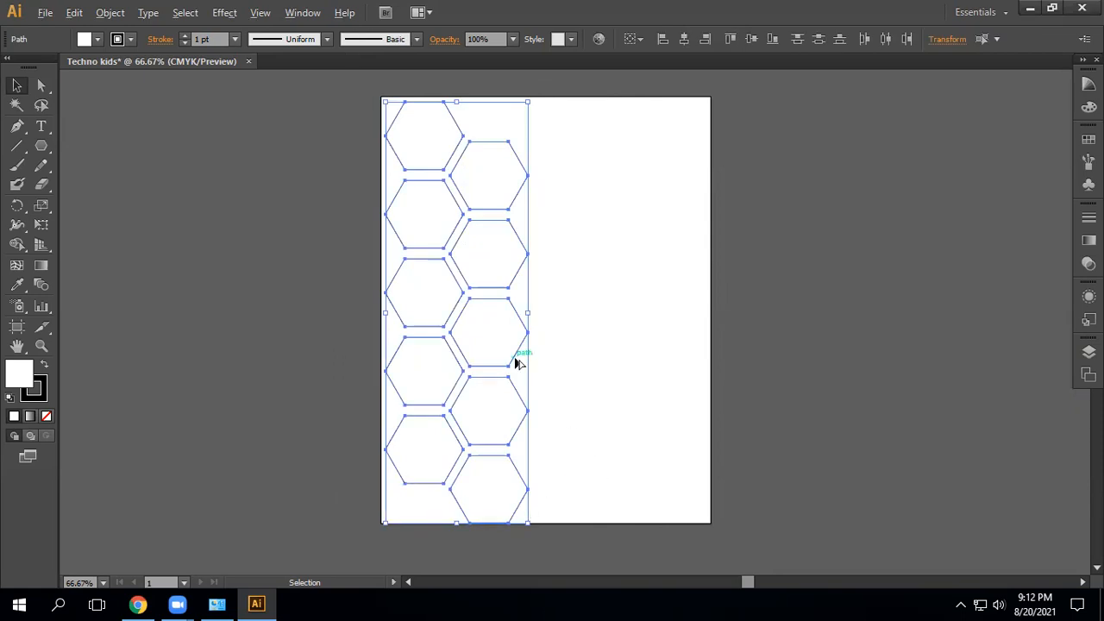
pyautogui.keyDown('alt'); pyautogui.moveTo(507, 359); pyautogui.dragTo(635, 360); pyautogui.keyUp('alt')
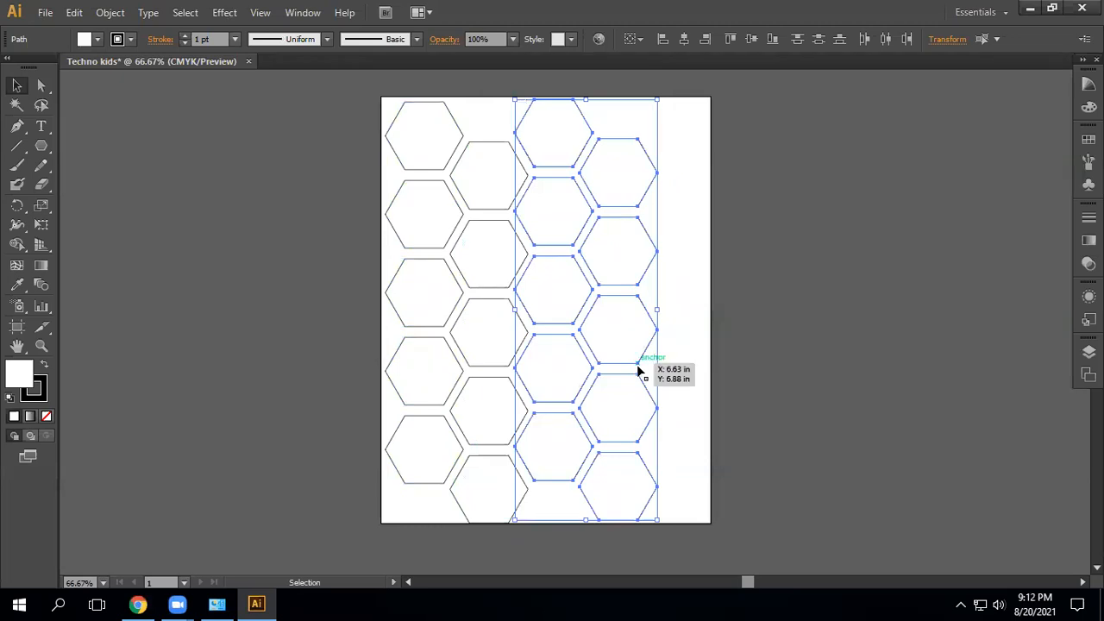
pyautogui.scroll(-2, 639, 371)
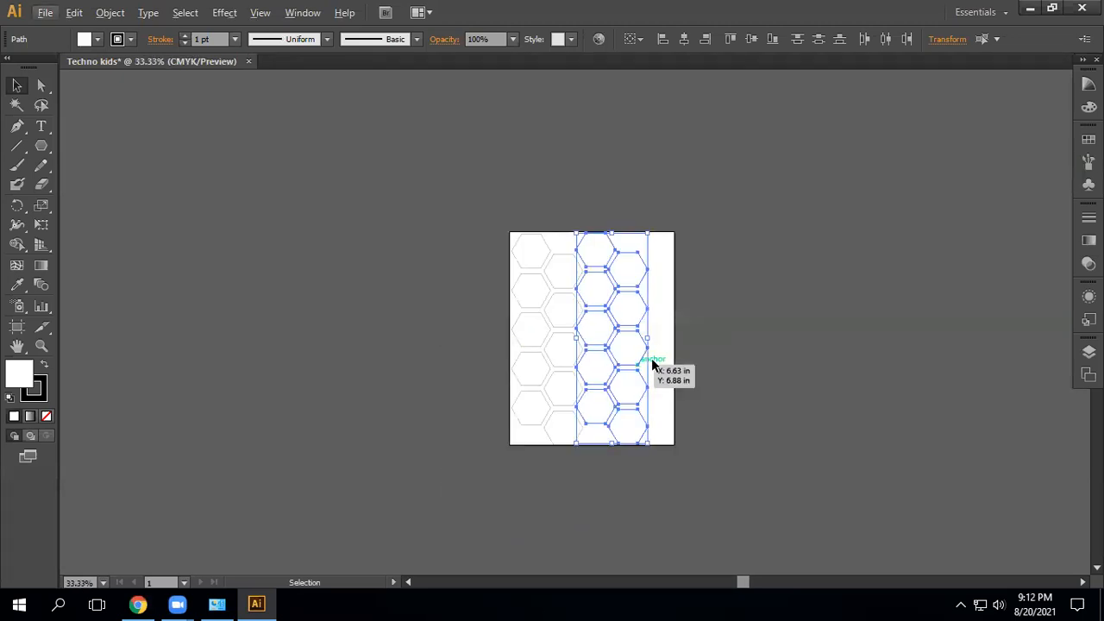
pyautogui.scroll(2, 645, 345)
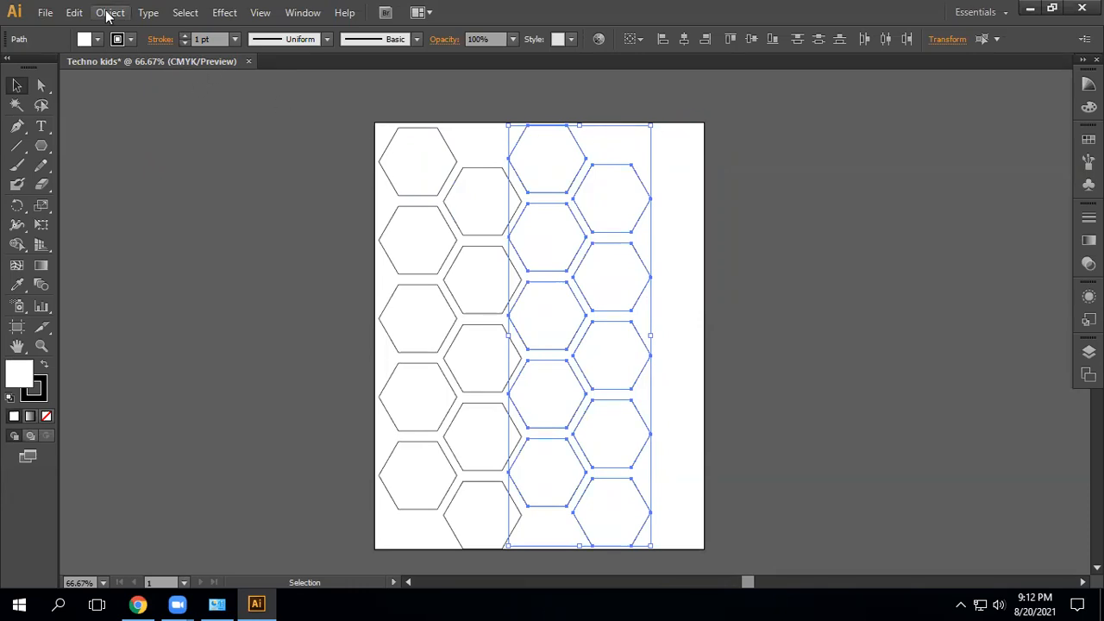
pyautogui.click(54, 17)
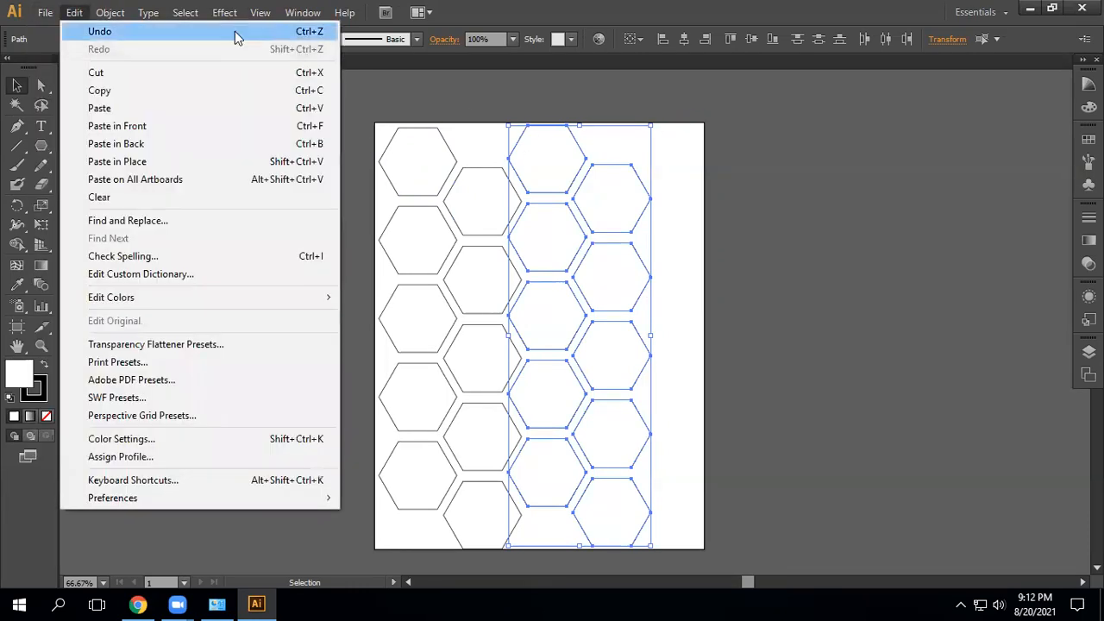
pyautogui.click(12, 10)
pyautogui.click(186, 12)
pyautogui.click(737, 211)
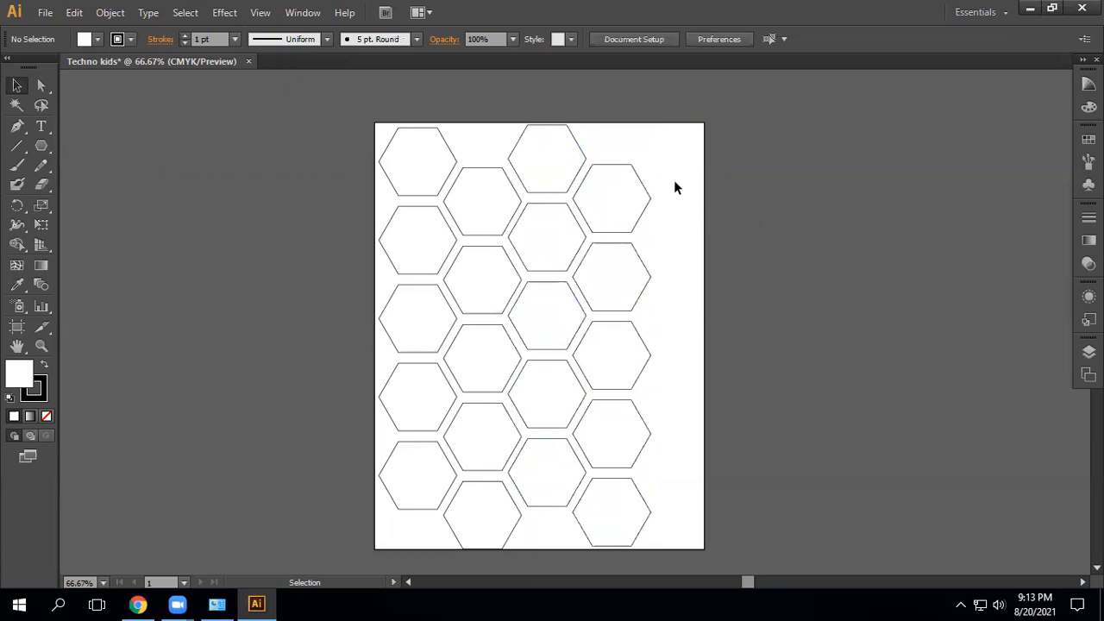
# Try copying the entire hexagon pattern over to the page's right edge, and undo the copy.
pyautogui.moveTo(335, 101); pyautogui.dragTo(659, 516)
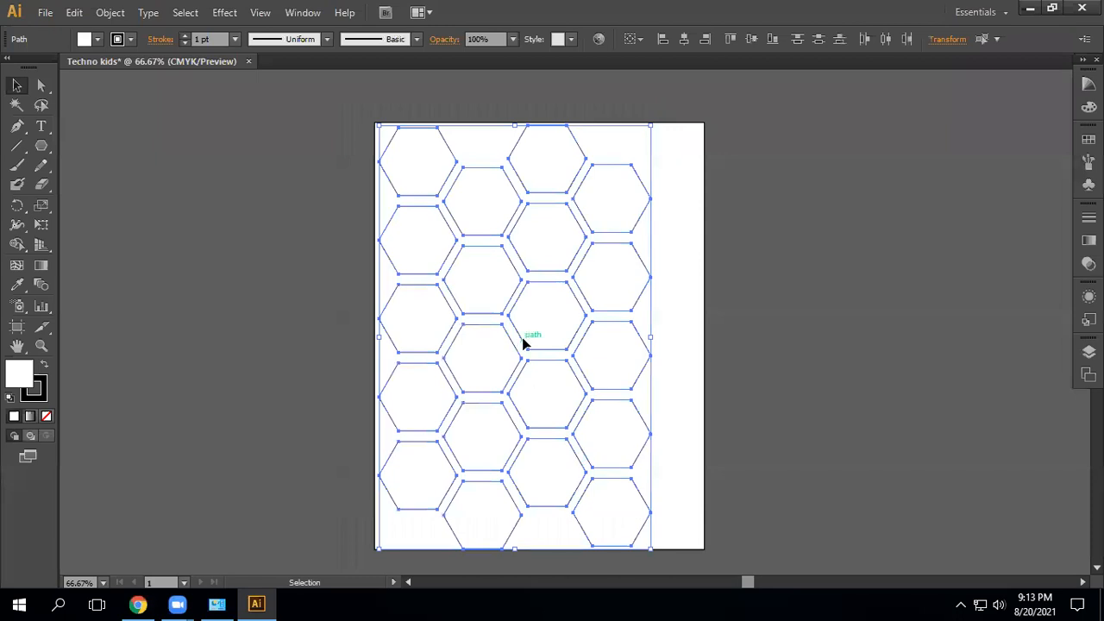
pyautogui.moveTo(529, 341); pyautogui.dragTo(580, 337)
pyautogui.click(800, 357)
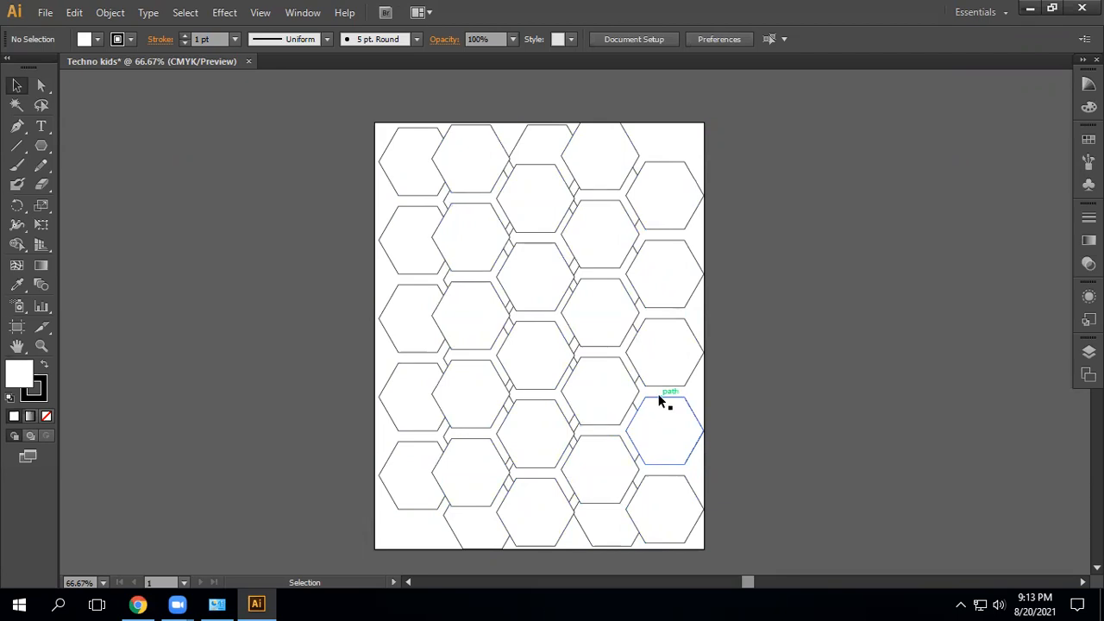
pyautogui.hotkey('ctrl', 'z')
# Duplicate the entire hexagon pattern, shrink the copy proportionally and place it over the upper-left part of the original.
pyautogui.moveTo(609, 289)
pyautogui.mouseDown()
pyautogui.moveTo(611, 320)
pyautogui.moveTo(624, 313)
pyautogui.moveTo(611, 288)
pyautogui.mouseUp()
pyautogui.moveTo(649, 126); pyautogui.dragTo(600, 208)
pyautogui.moveTo(537, 319); pyautogui.dragTo(552, 242)
pyautogui.click(792, 287)
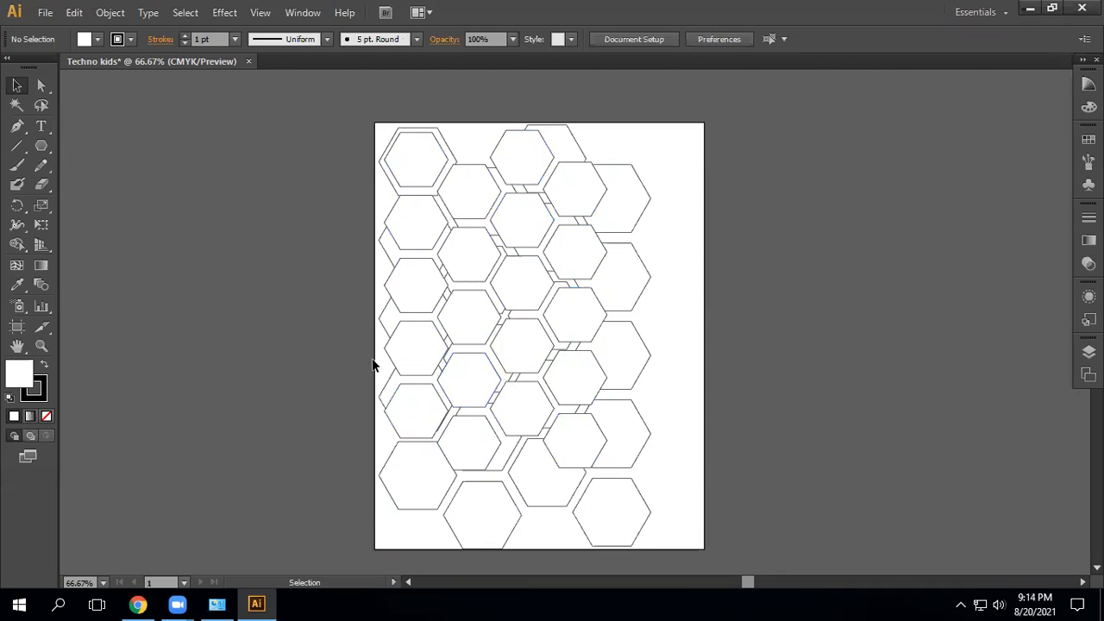
# Try pink, green and yellow from the CMYK spectrum as the stroke colour with nothing selected.
pyautogui.click(43, 382)
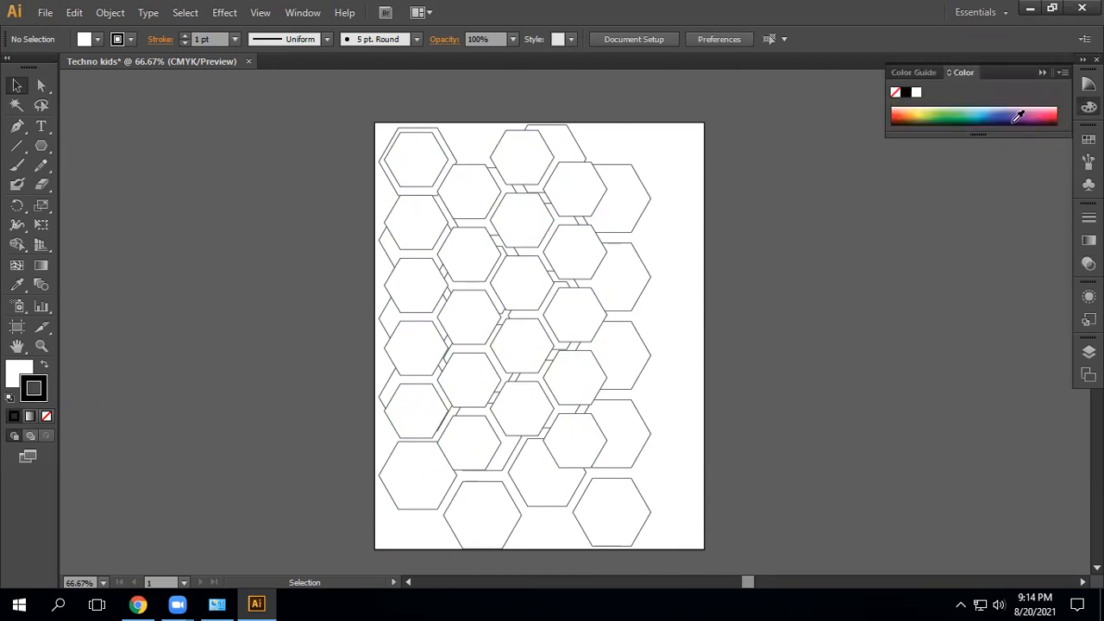
pyautogui.click(1044, 110)
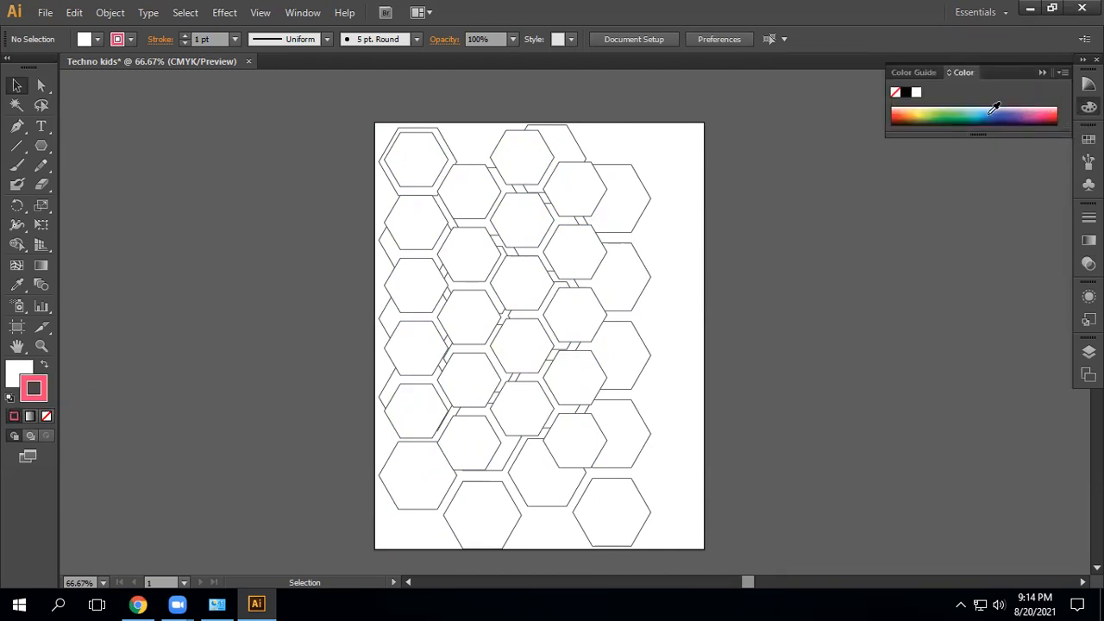
pyautogui.click(940, 107)
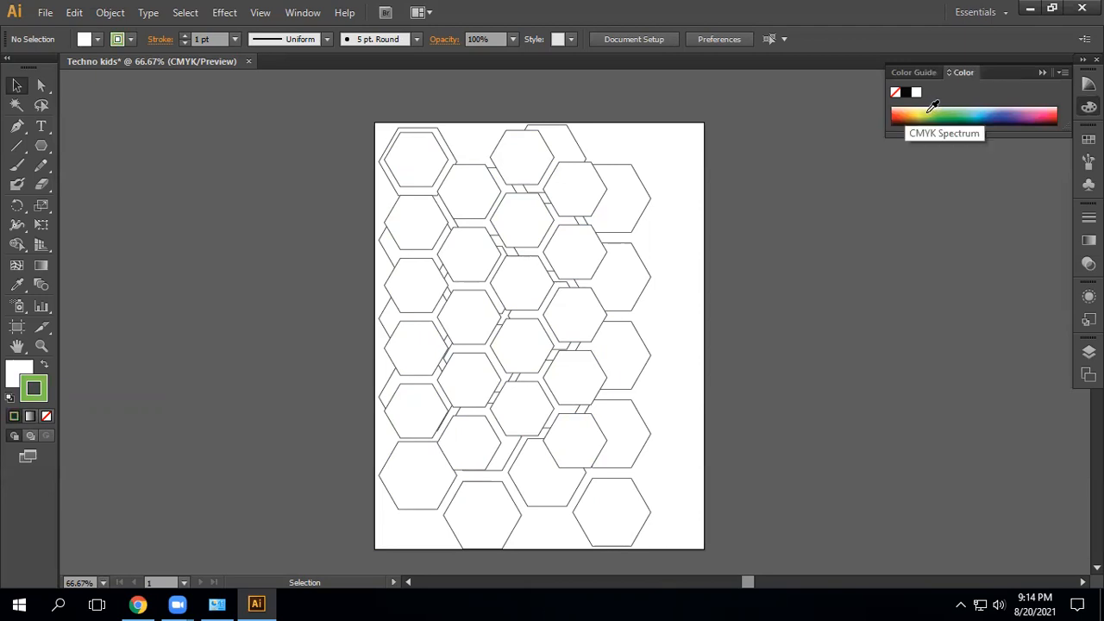
pyautogui.click(930, 109)
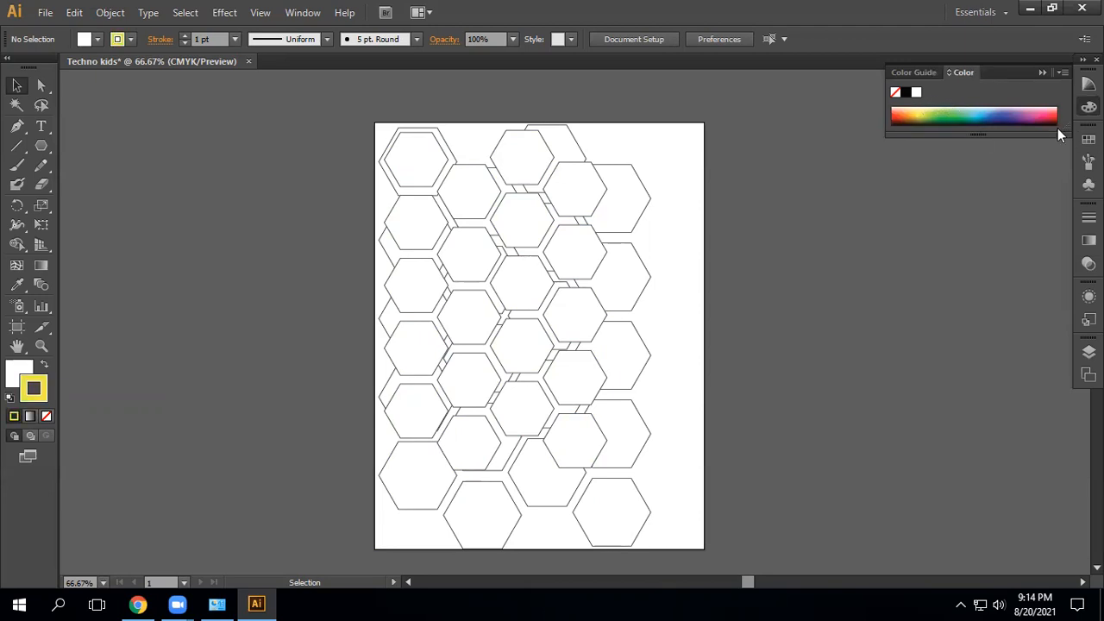
# Try the teal C=80 M=10 Y=45 K=0 swatch for the stroke, and set the stroke to the mid-blue swatch.
pyautogui.click(1089, 139)
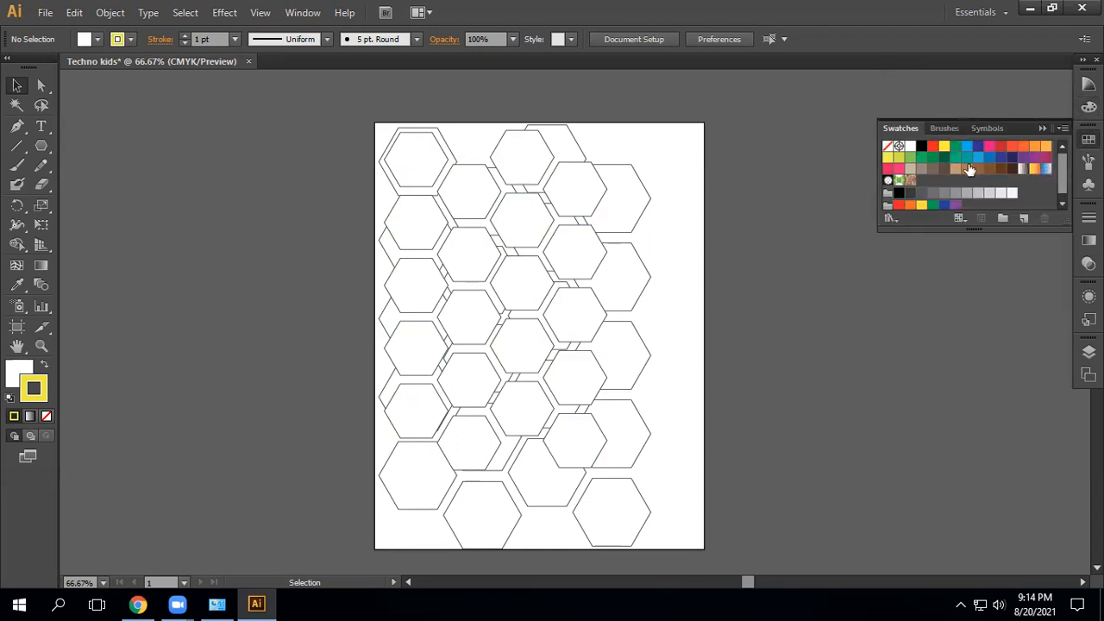
pyautogui.click(970, 169)
pyautogui.click(967, 161)
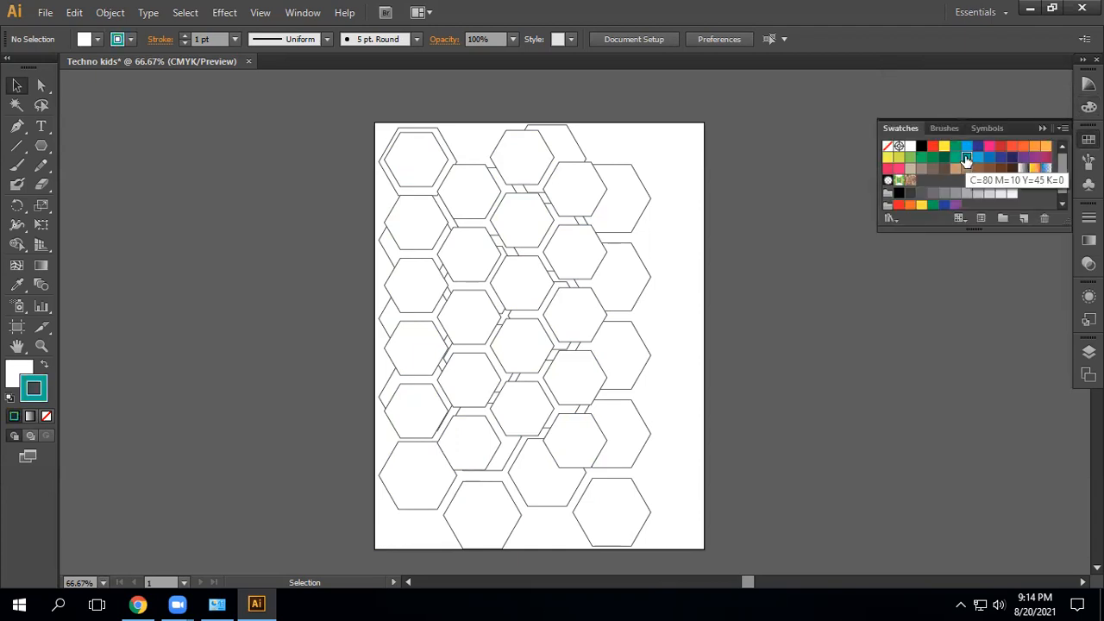
pyautogui.click(989, 157)
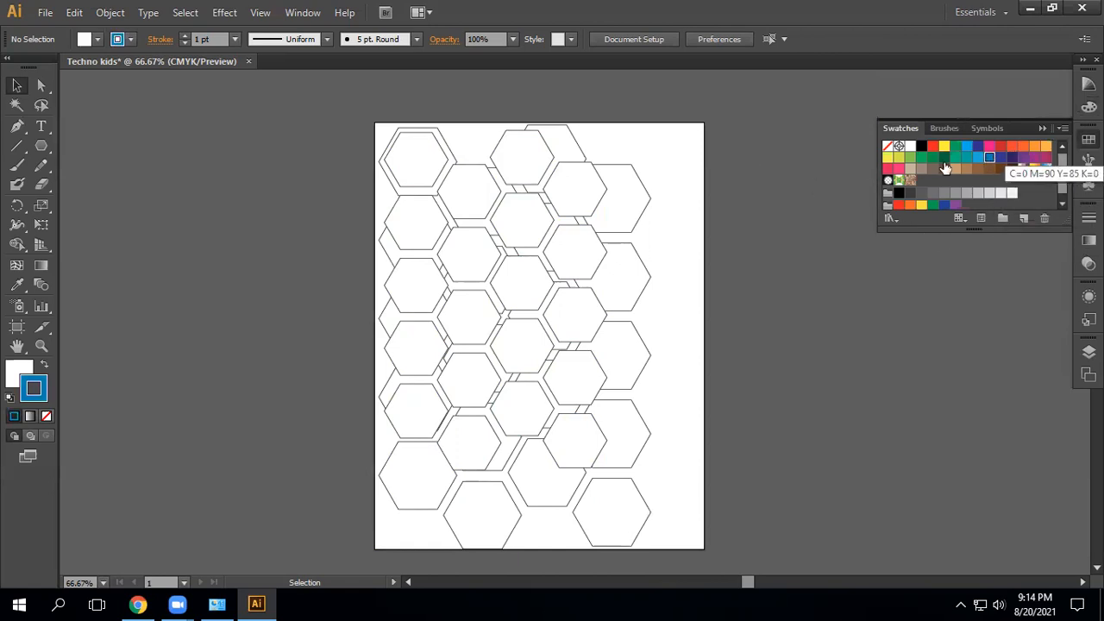
# Set the stroke colour to orange D86030 with nothing selected, and swap the fill and stroke colours back and forth.
pyautogui.doubleClick(35, 389)
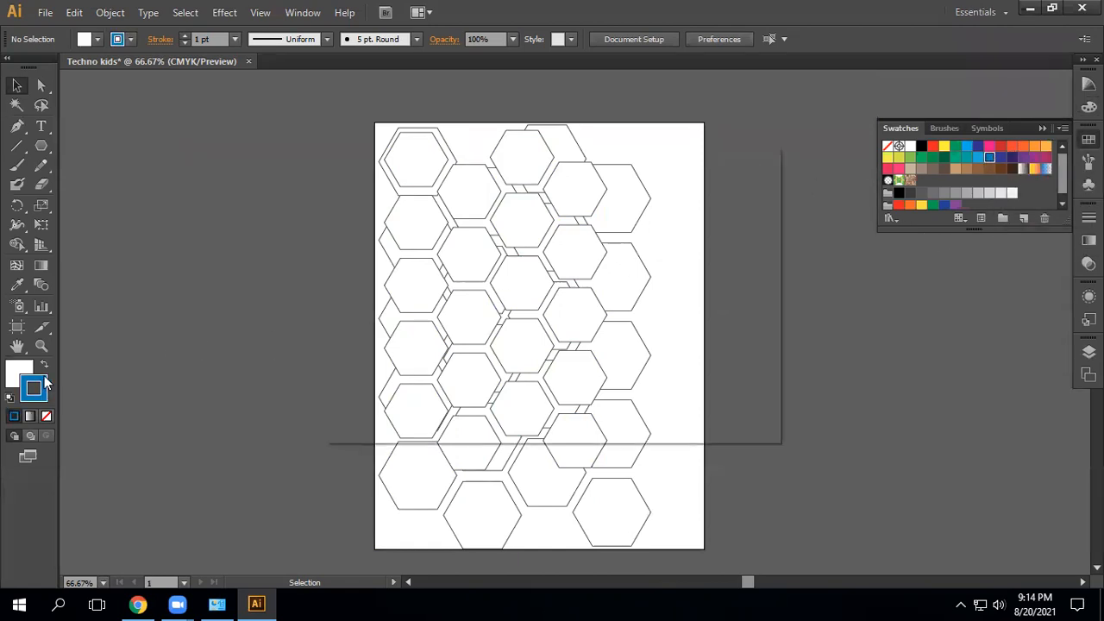
pyautogui.click(481, 339)
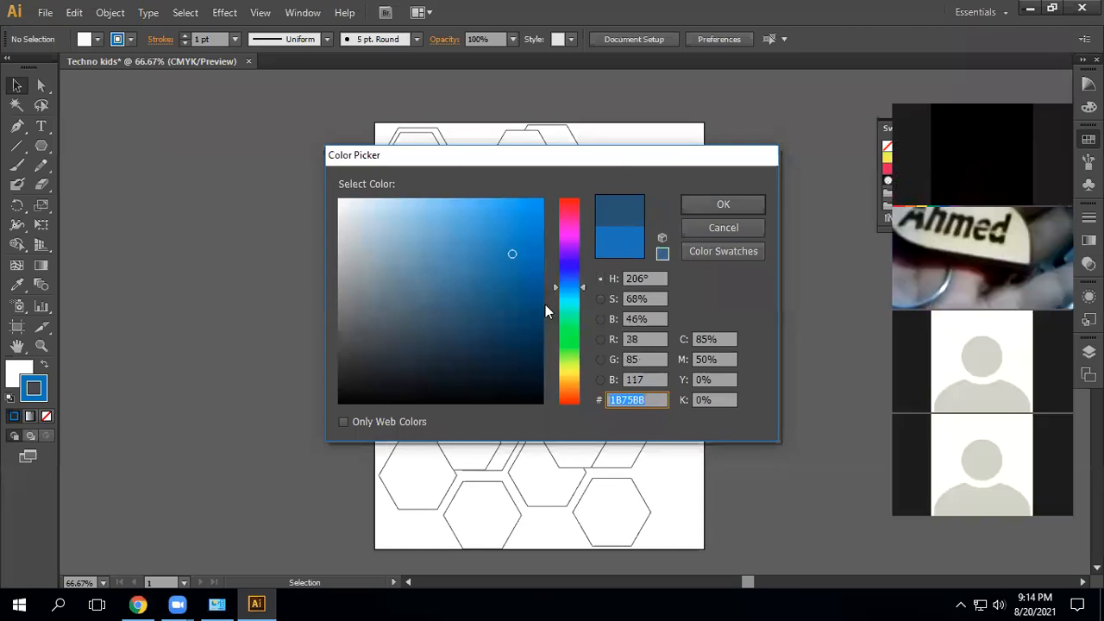
pyautogui.click(570, 251)
pyautogui.moveTo(571, 251); pyautogui.dragTo(571, 232)
pyautogui.click(518, 225)
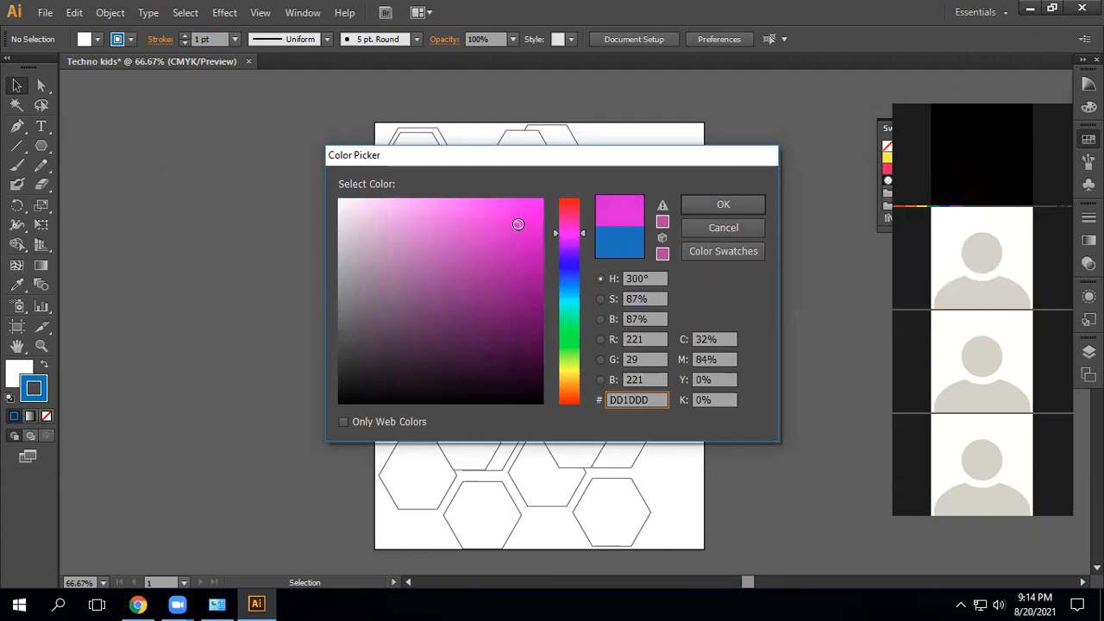
pyautogui.click(499, 229)
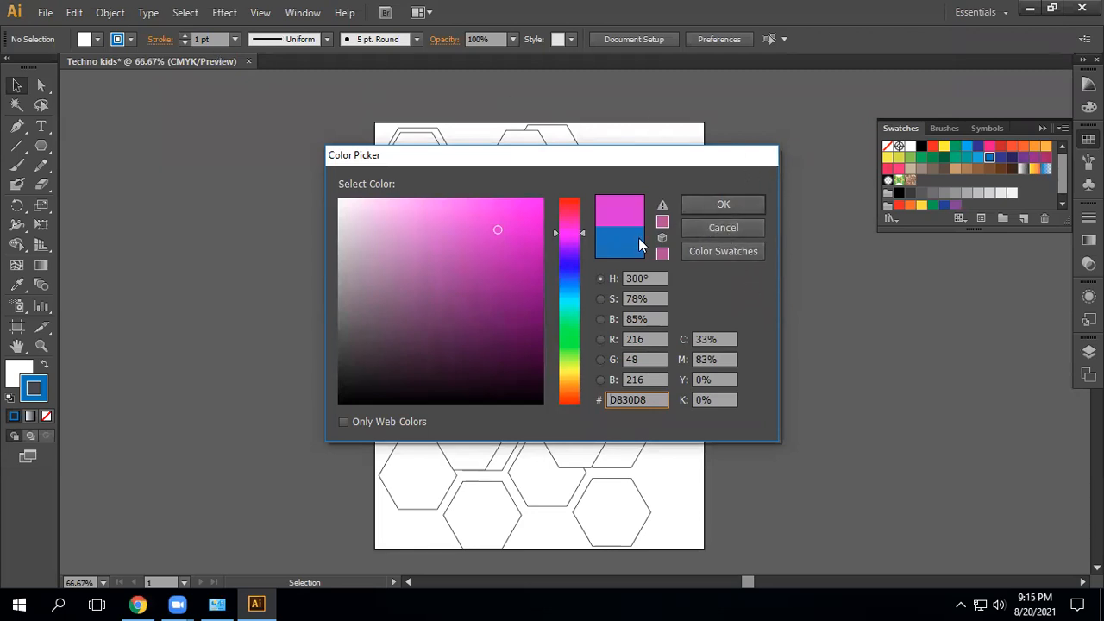
pyautogui.moveTo(572, 254)
pyautogui.mouseDown()
pyautogui.moveTo(578, 297)
pyautogui.moveTo(580, 233)
pyautogui.moveTo(582, 397)
pyautogui.mouseUp()
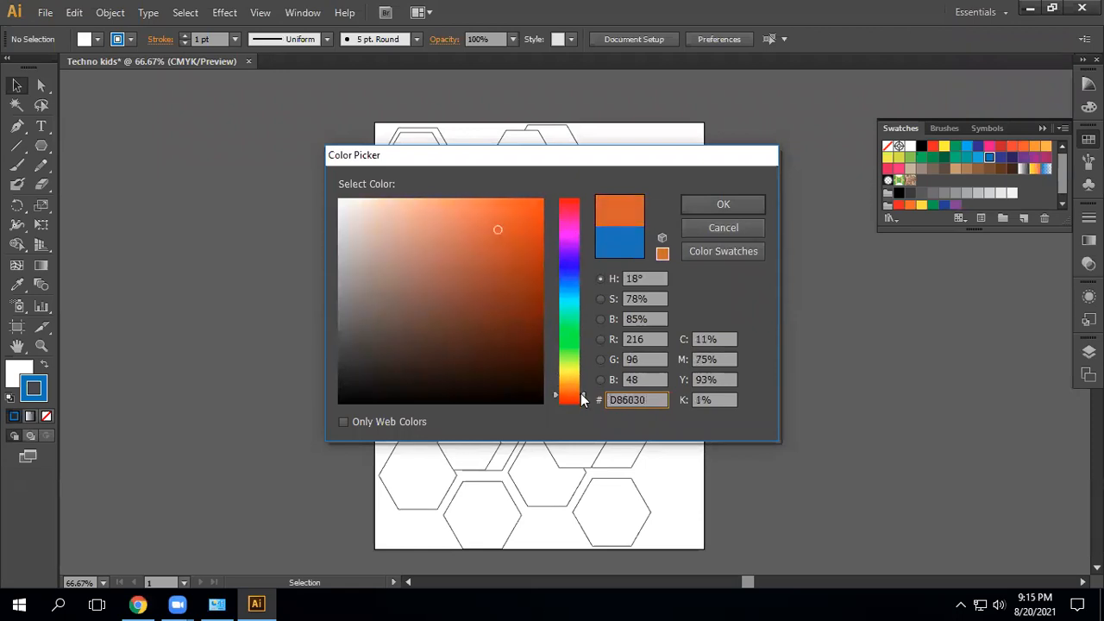
pyautogui.click(754, 204)
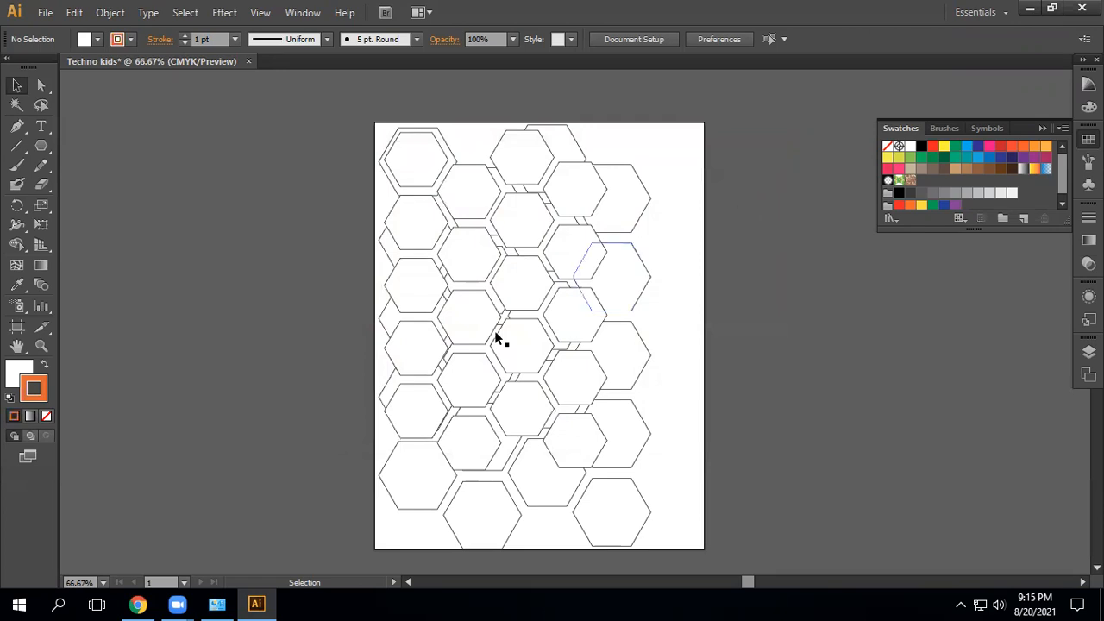
pyautogui.click(44, 368)
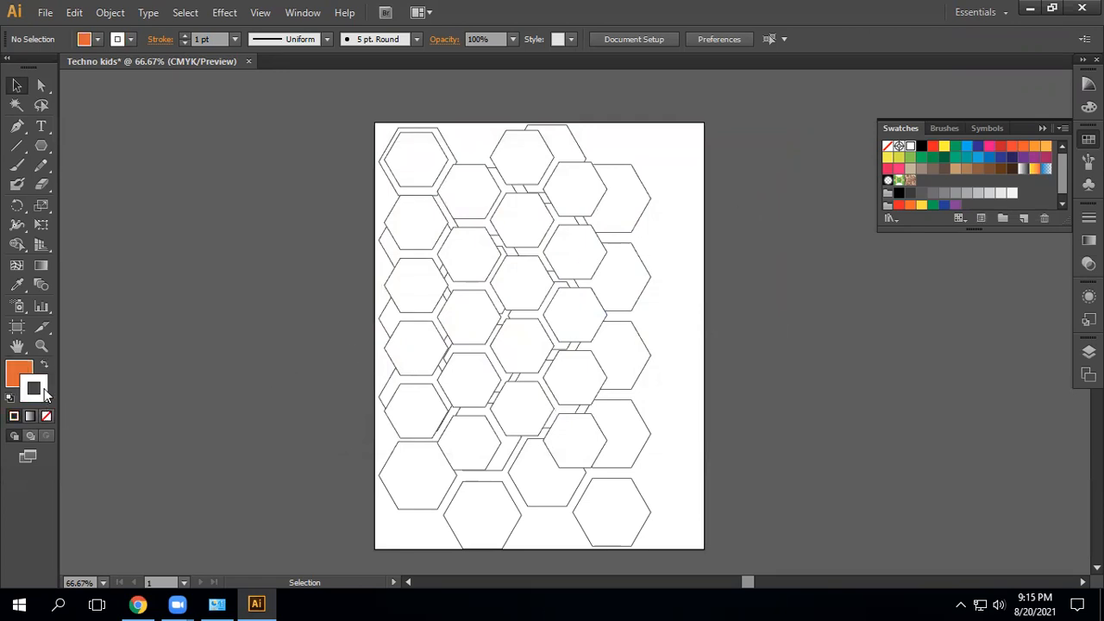
pyautogui.click(45, 368)
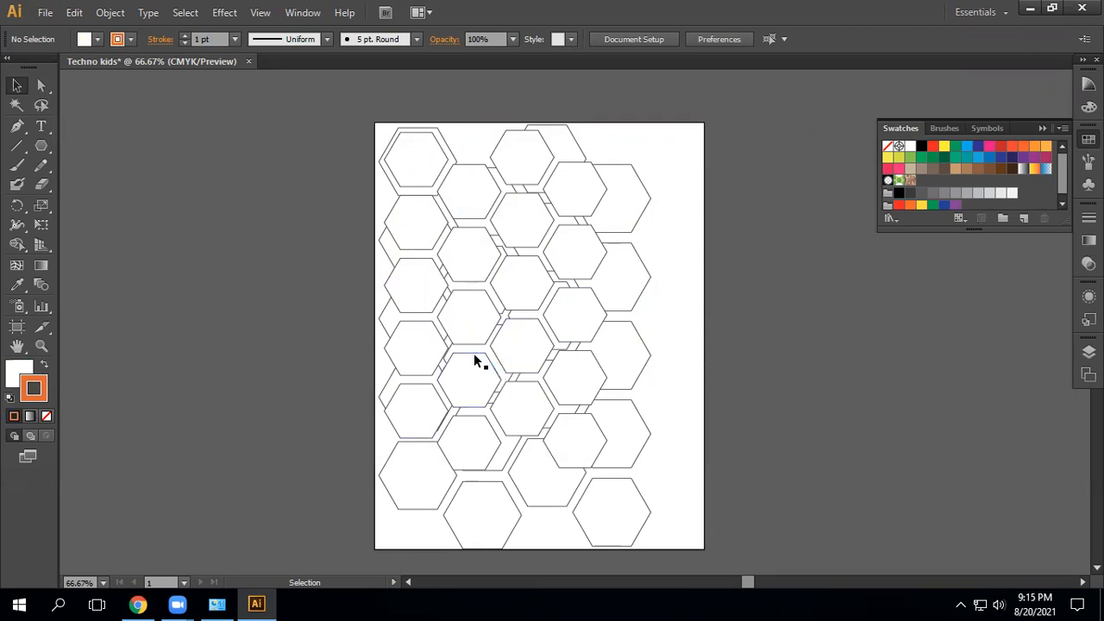
# Set the stroke of one small hexagon in the second column to the near-black colour 211F1D, and deselect it.
pyautogui.click(485, 355)
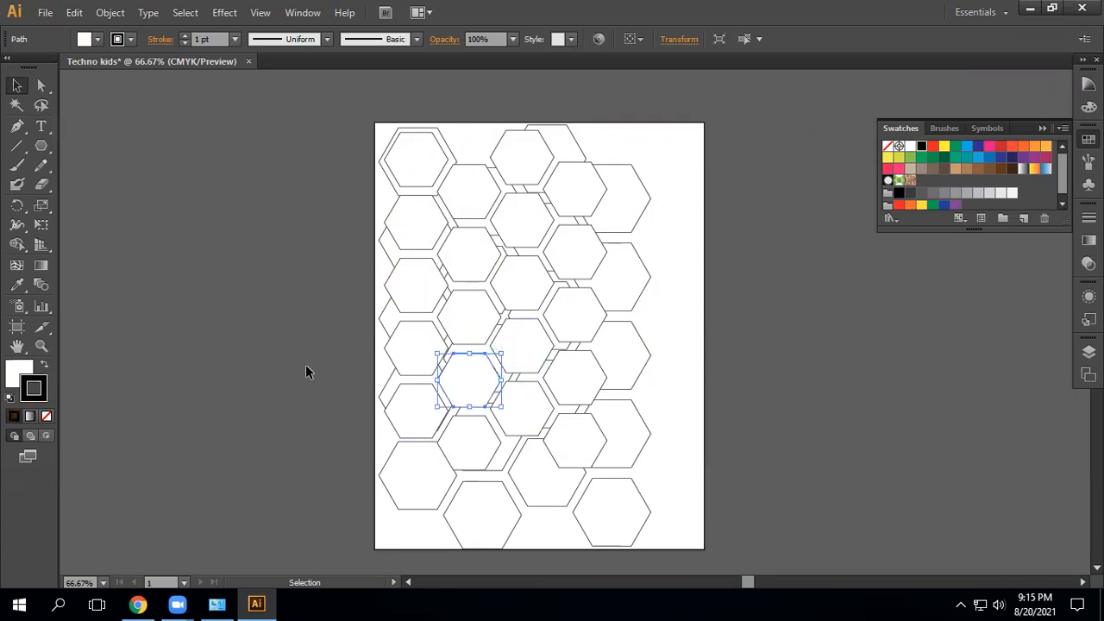
pyautogui.doubleClick(34, 388)
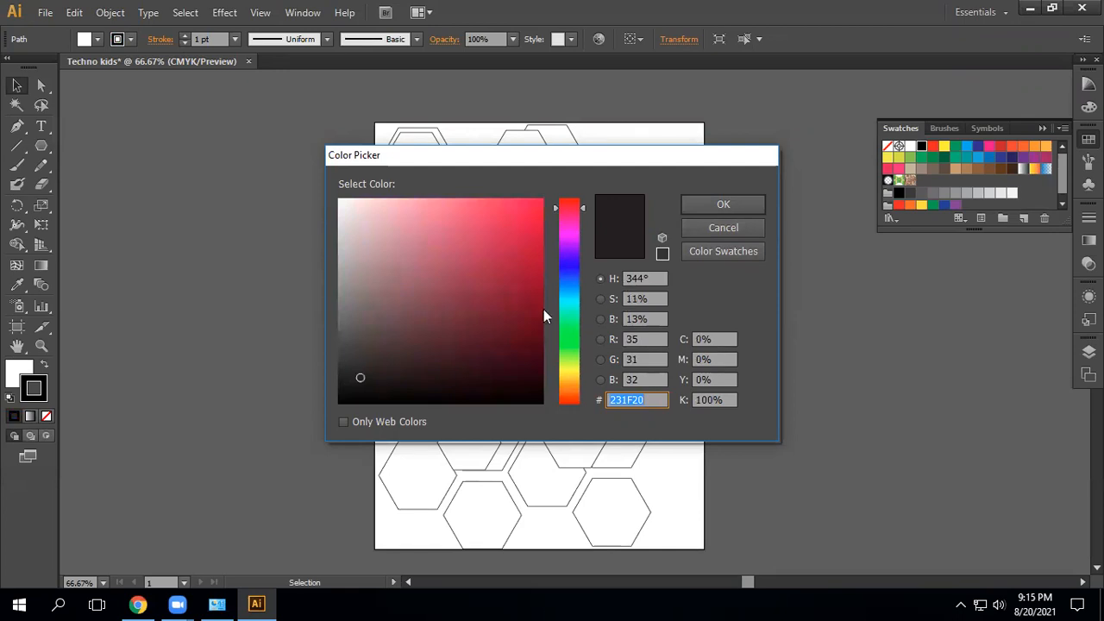
pyautogui.click(574, 386)
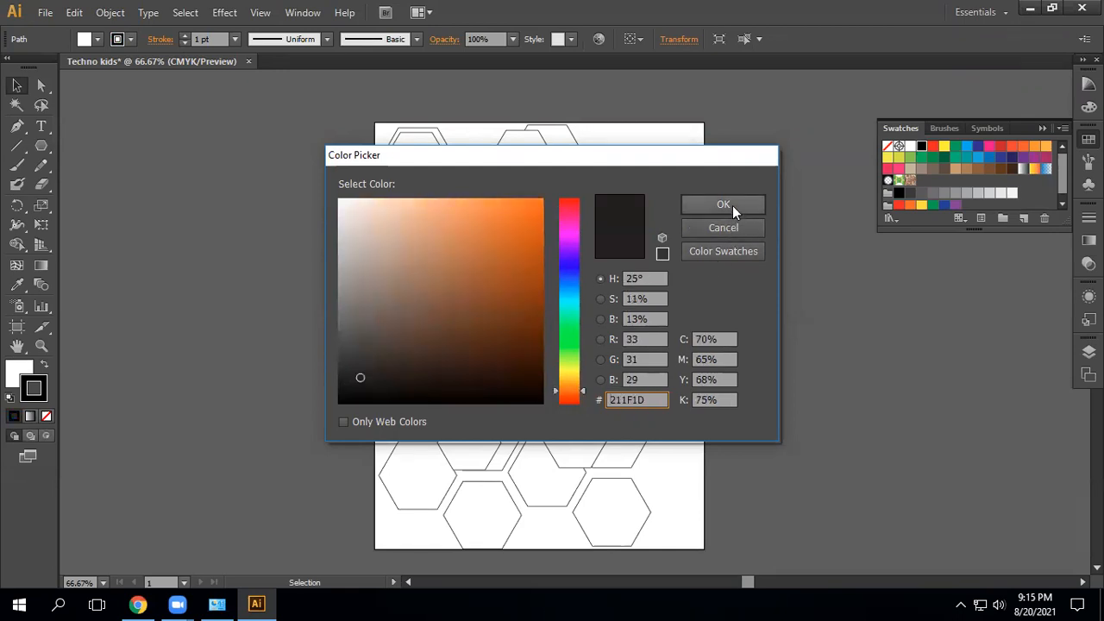
pyautogui.click(732, 205)
pyautogui.click(752, 357)
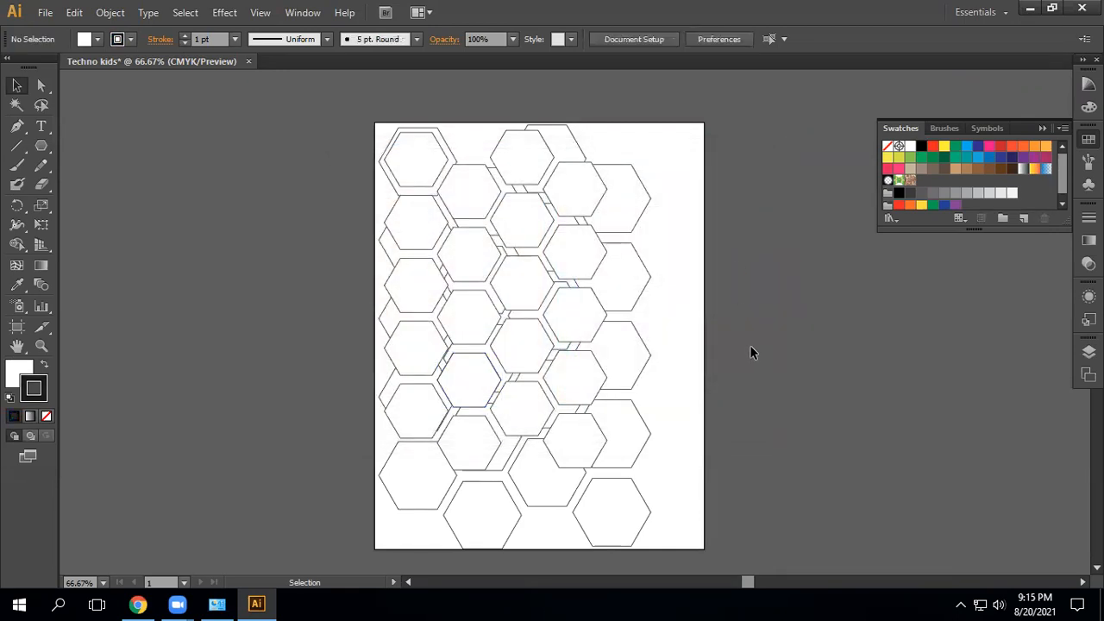
# Try the brown C=35 M=60 Y=80 K=25 and an orange swatch for the stroke, set the stroke to none, and restore the solid orange.
pyautogui.click(978, 170)
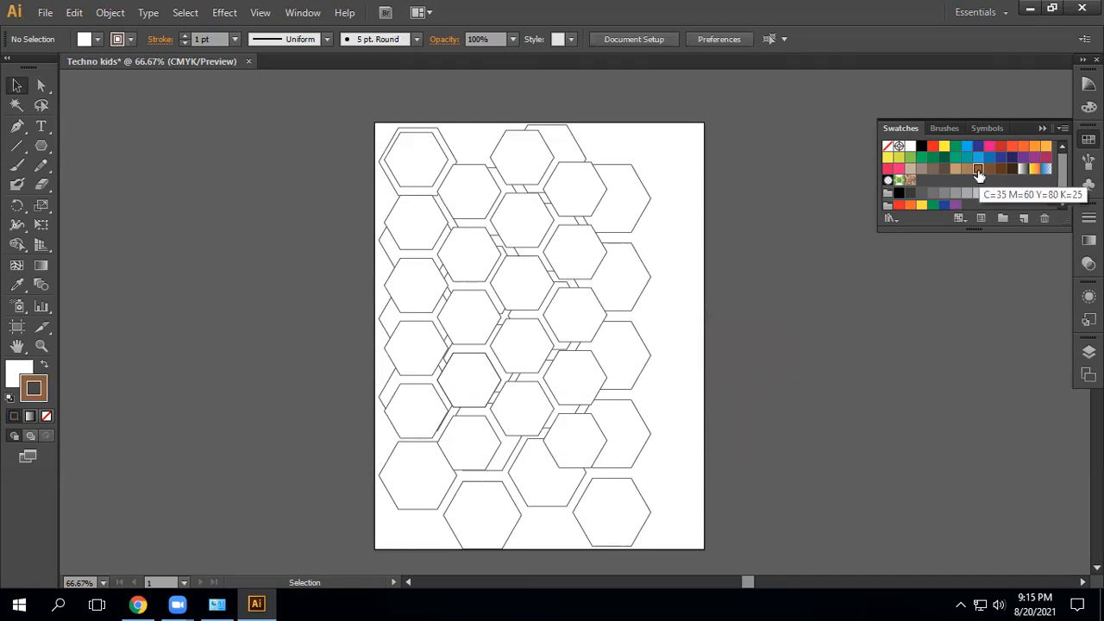
pyautogui.click(1025, 147)
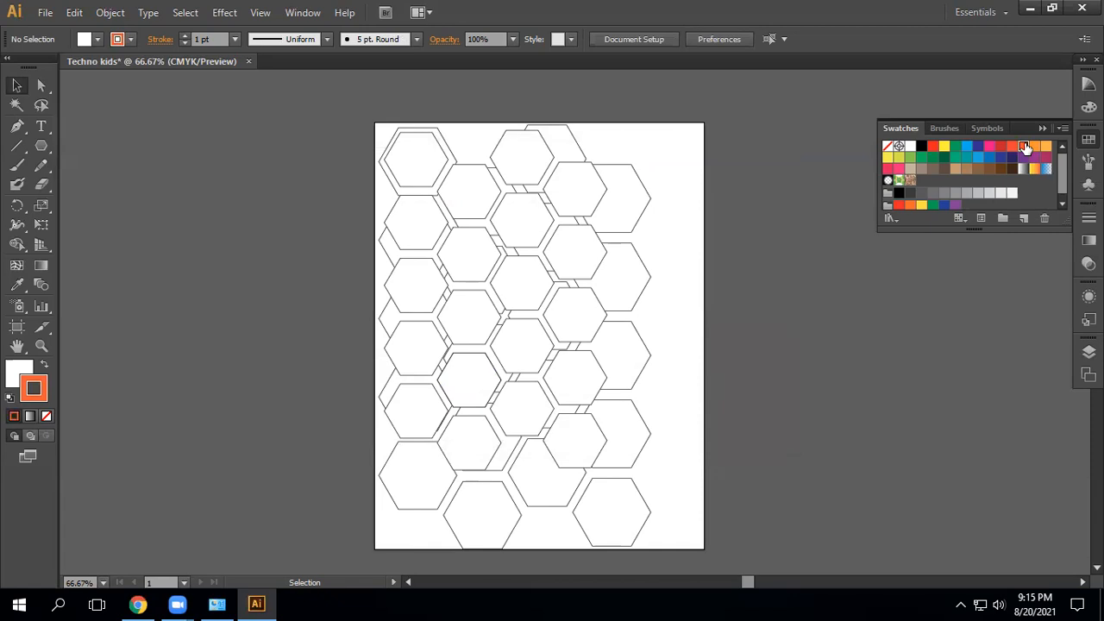
pyautogui.click(48, 417)
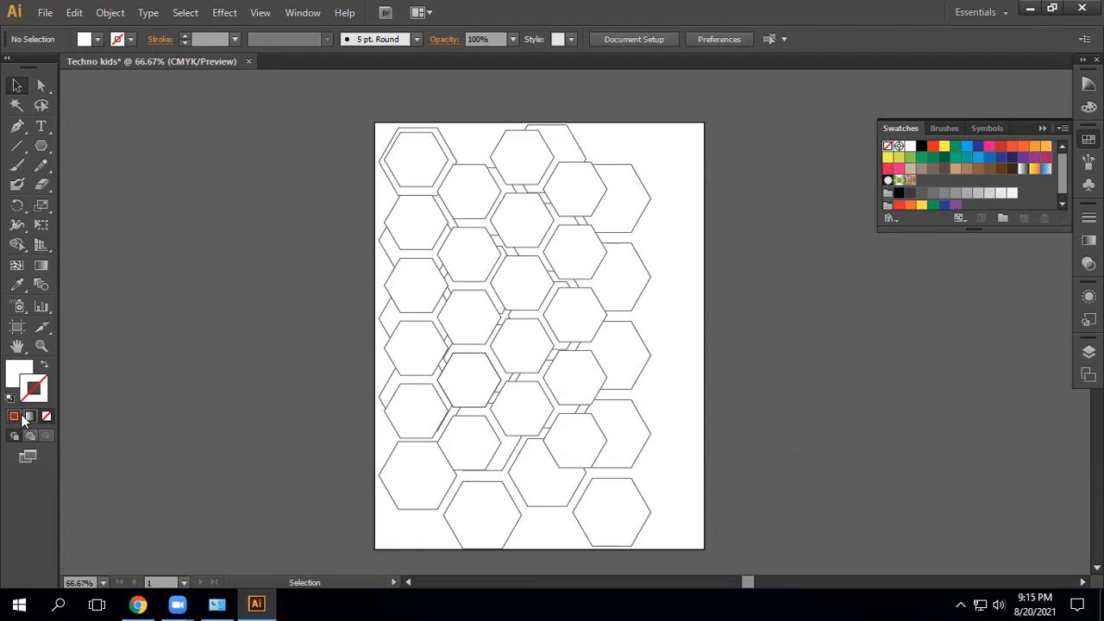
pyautogui.click(14, 417)
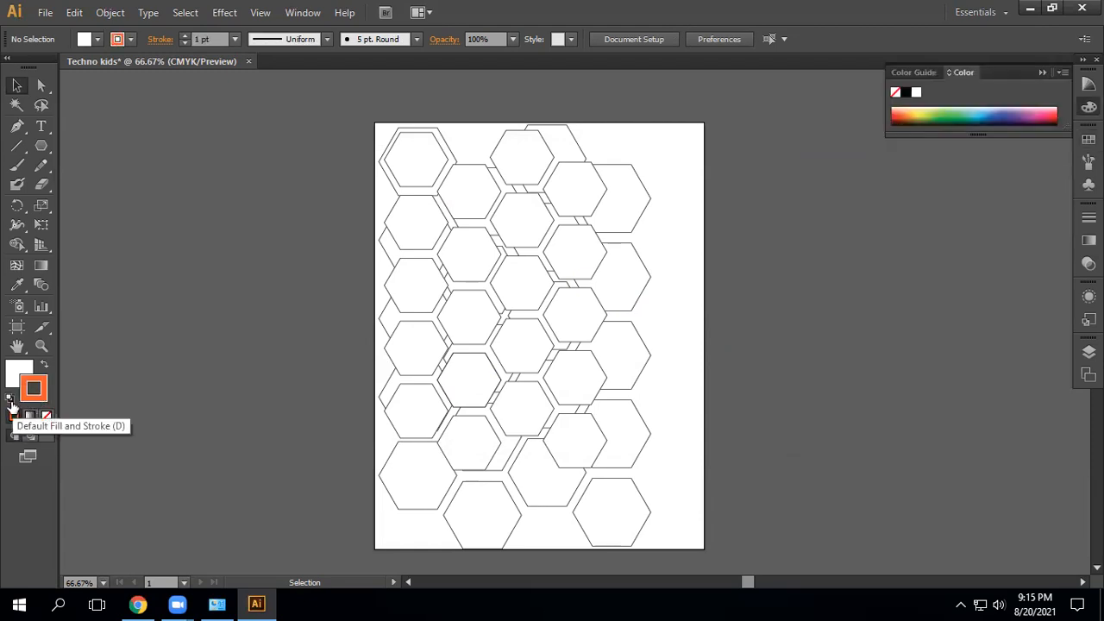
# Reset the fill and stroke to their defaults, and swap them to a black fill and white stroke.
pyautogui.click(10, 399)
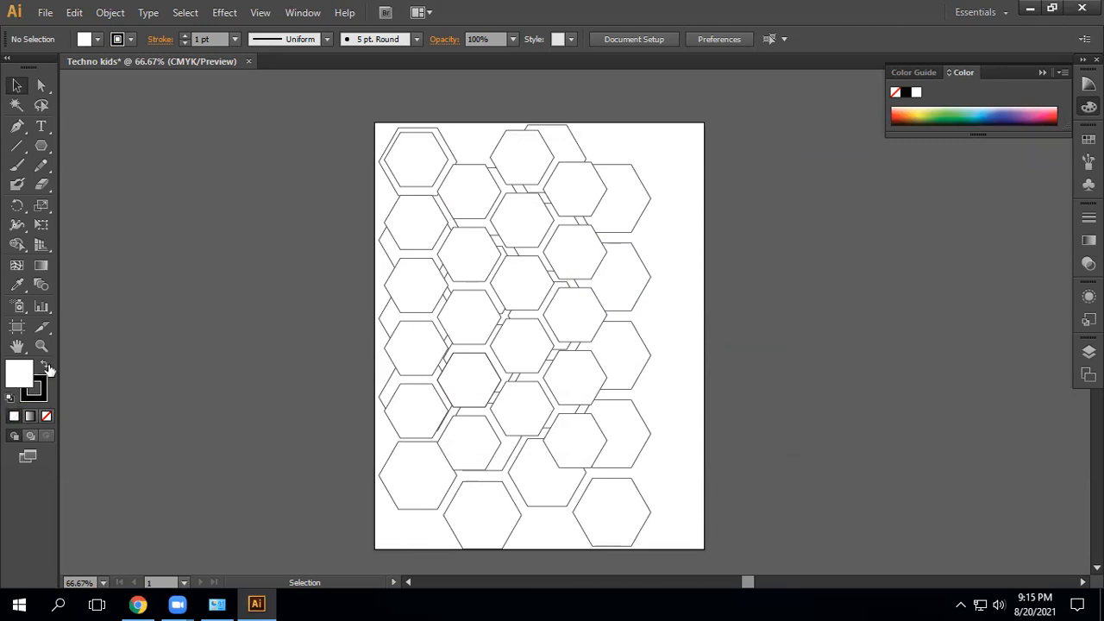
pyautogui.click(45, 365)
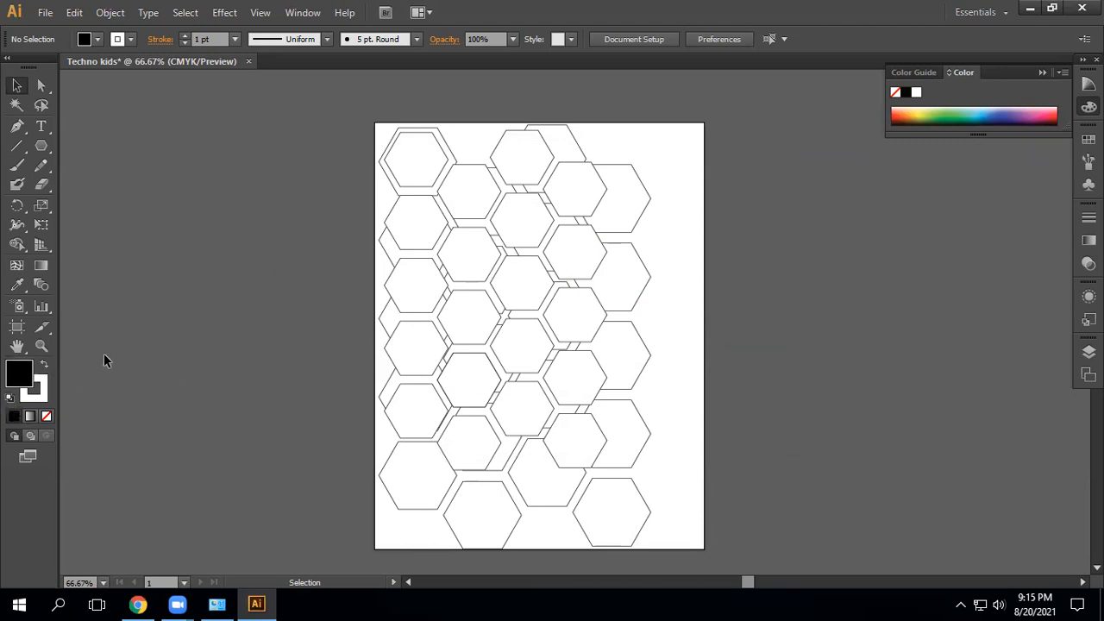